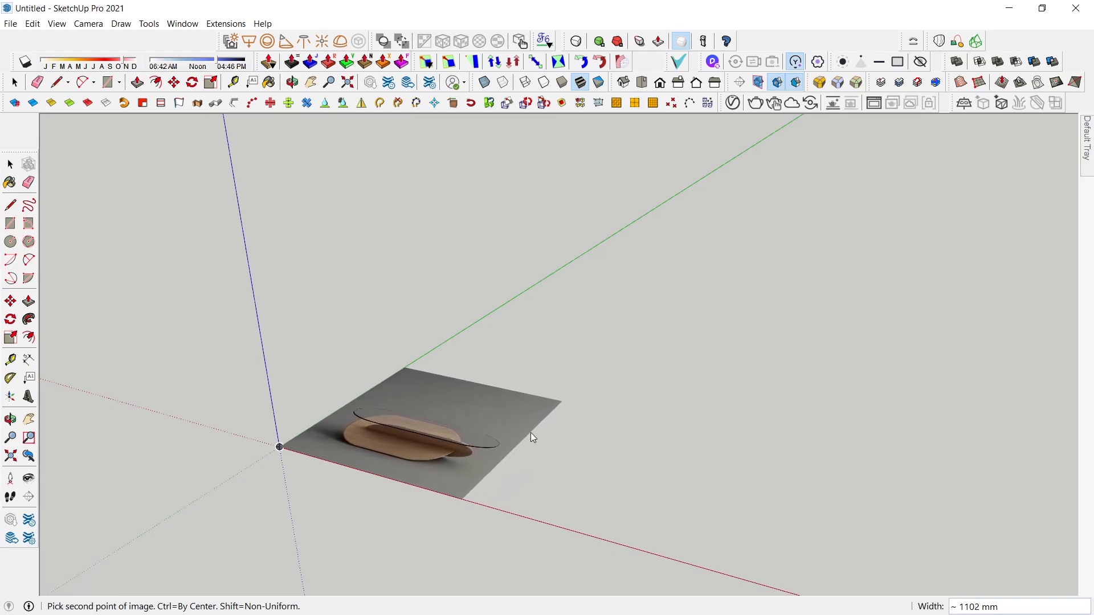
Place the table reference image on the ground from the origin and move it about 2990 mm along the red axis.
left_click(580, 434)
scroll(458, 382, "down", 3)
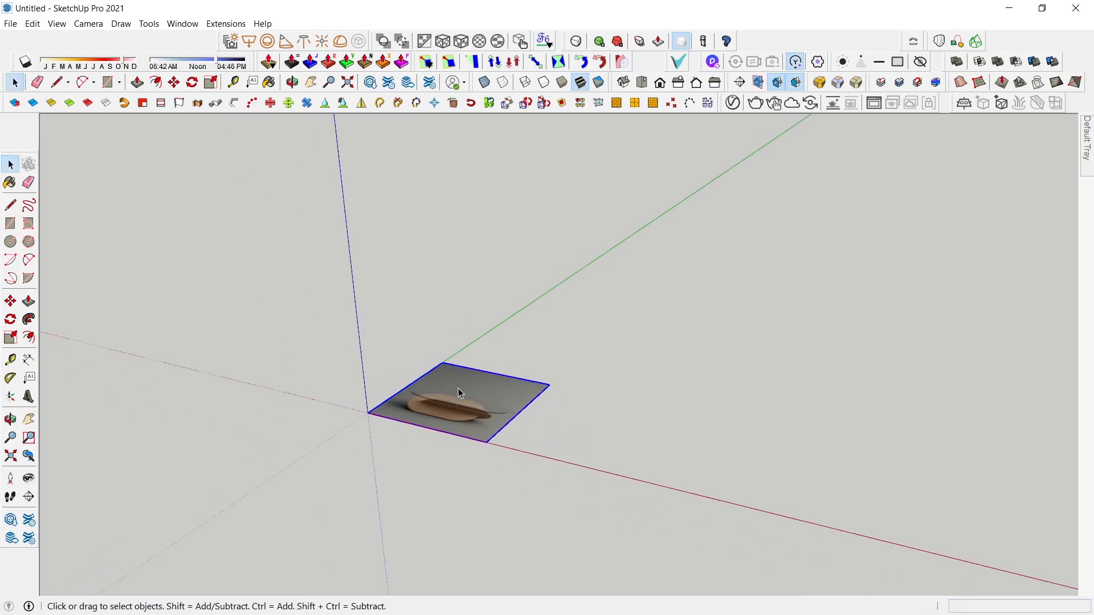
middle_click_drag(457, 385, 594, 502)
key("m")
left_click(497, 441)
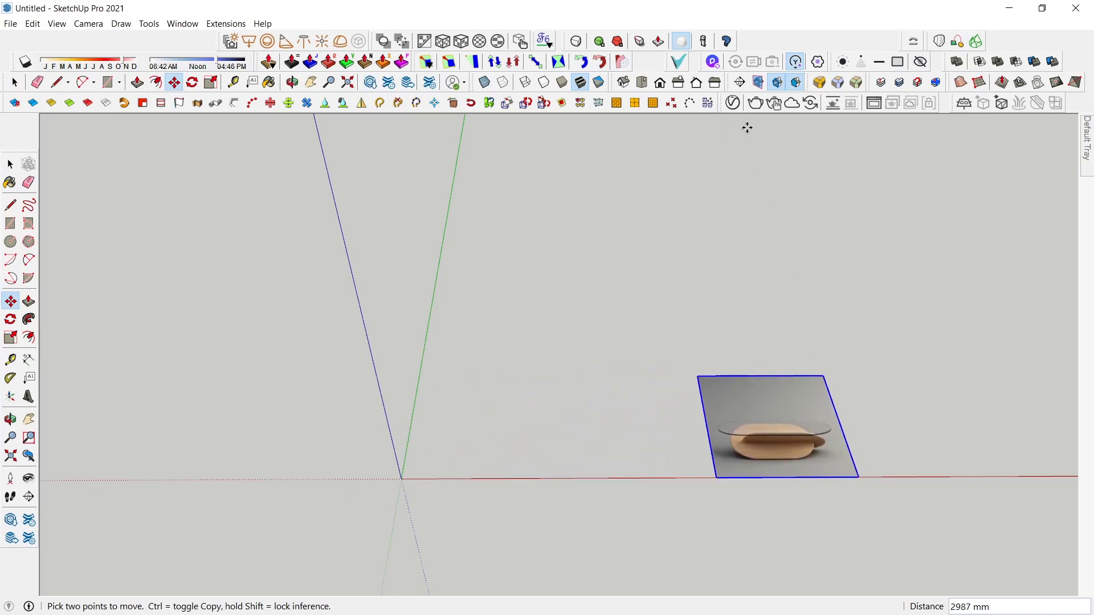
key("space")
Set the camera to the standard top view with parallel projection for tracing beside the reference image.
left_click(678, 83)
left_click(696, 84)
left_click(715, 82)
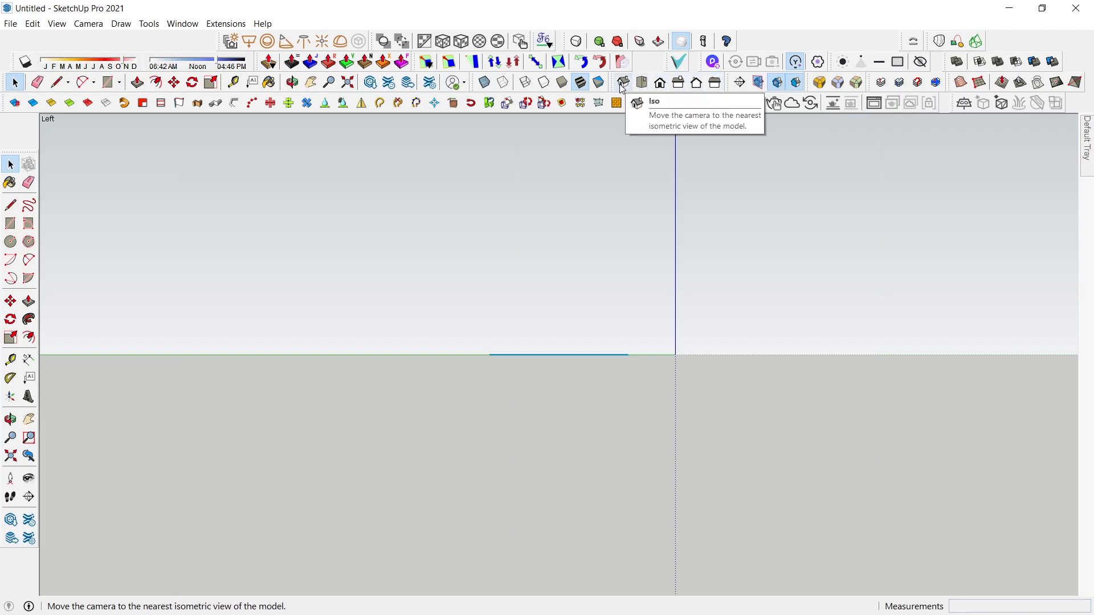
left_click(638, 82)
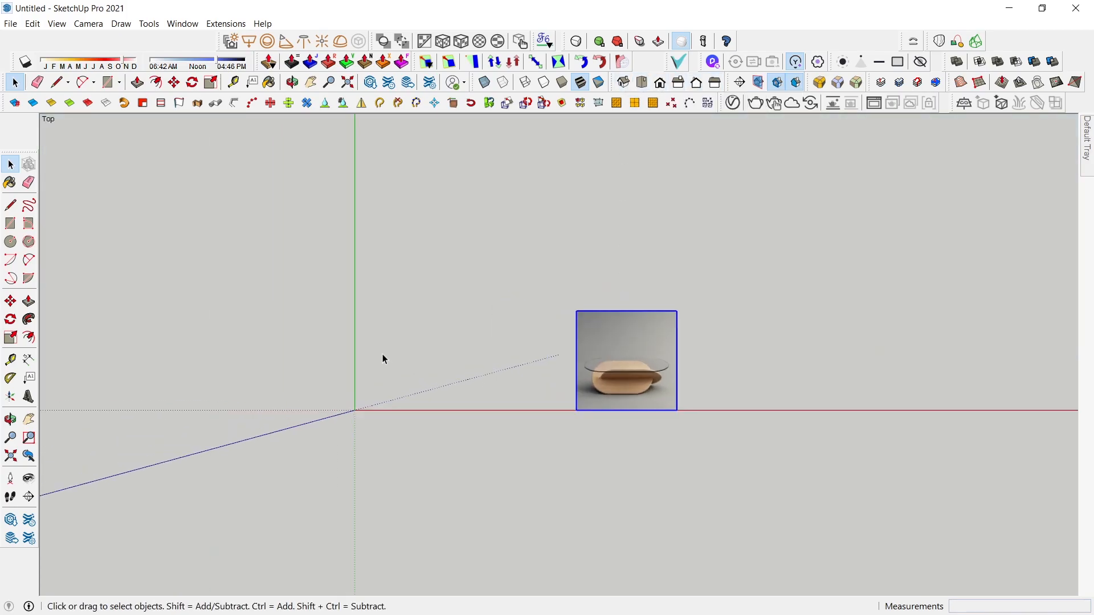
left_click(88, 24)
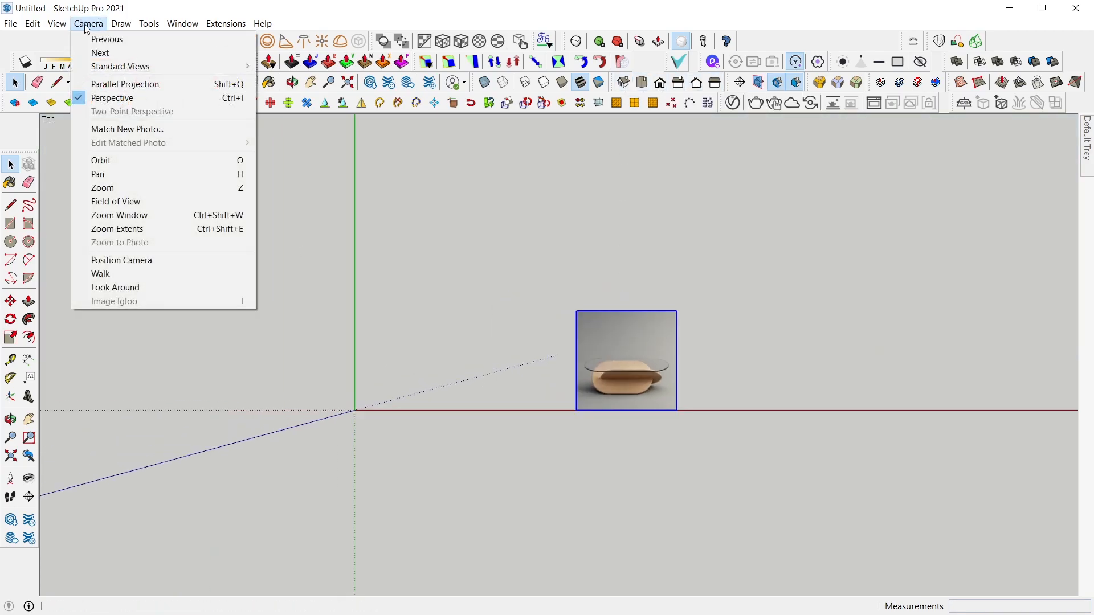
left_click(125, 86)
scroll(452, 330, "up", 6)
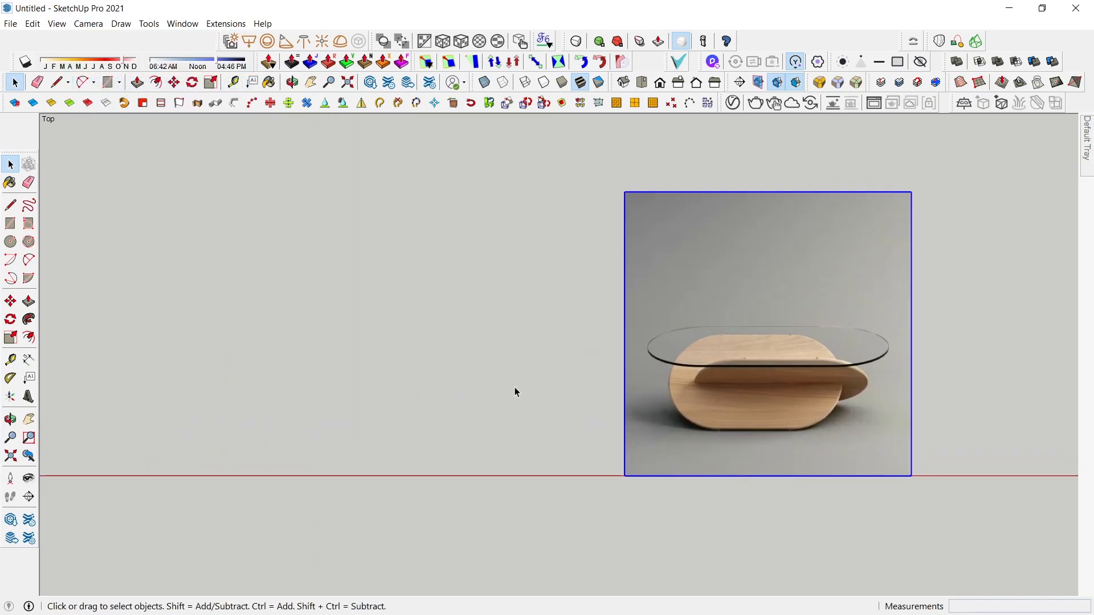
Draw a 1000 by 600 mm rectangle beside the reference image and correct its dimensions to 1000 by 400 mm.
key("r")
left_click(314, 351)
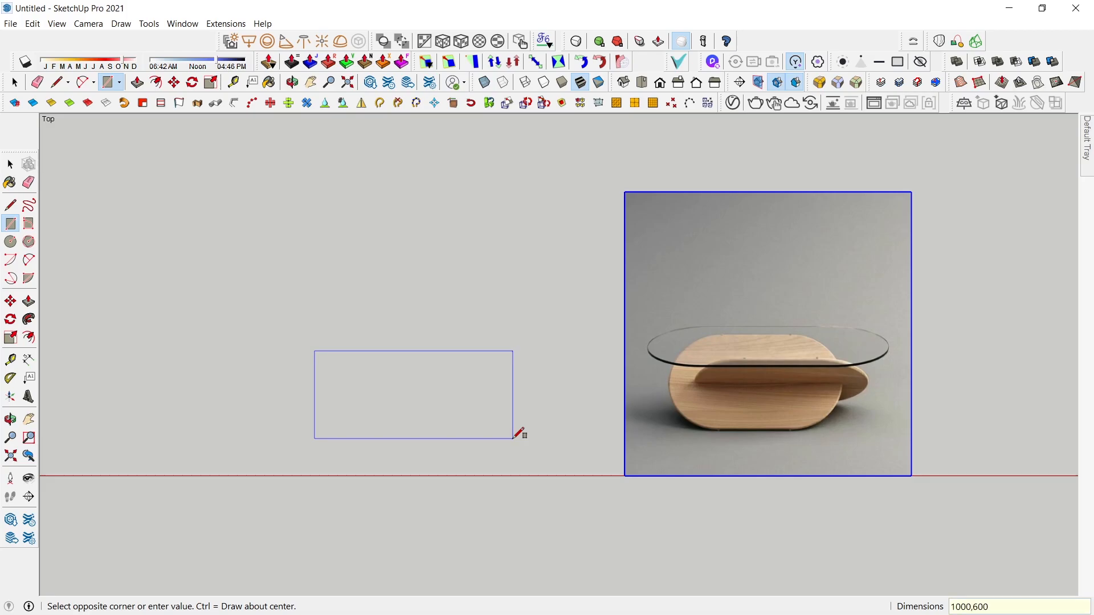
key("Return")
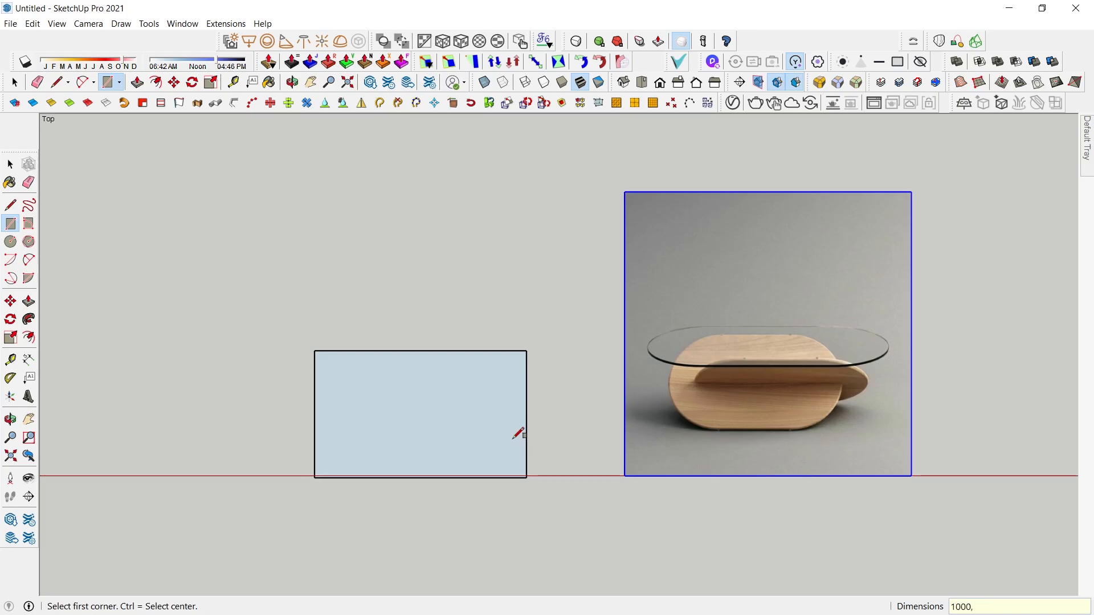
type("1000,400")
key("Return")
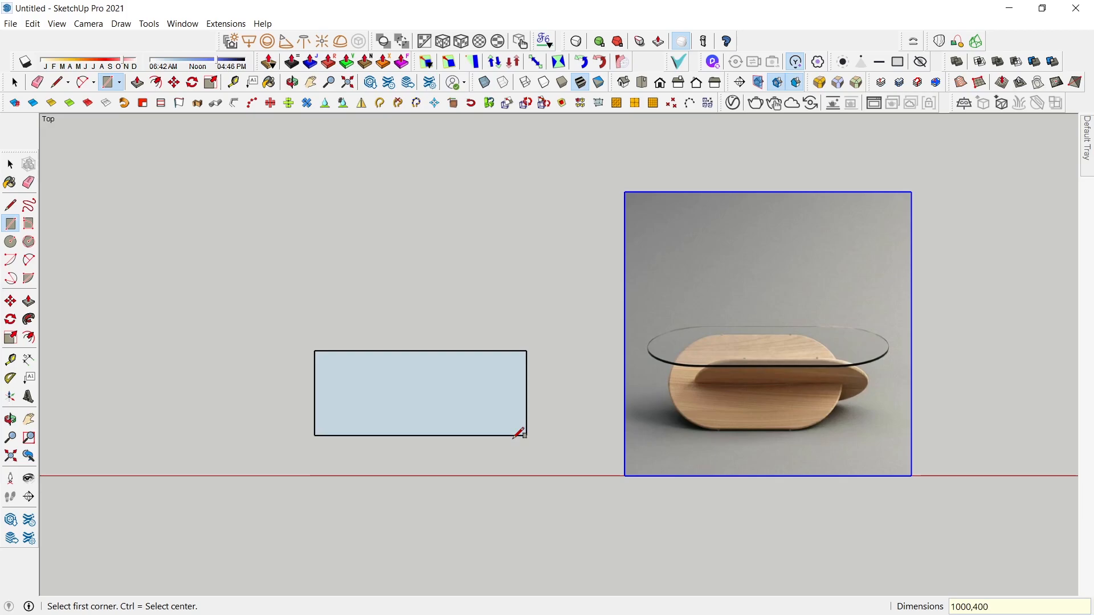
key("space")
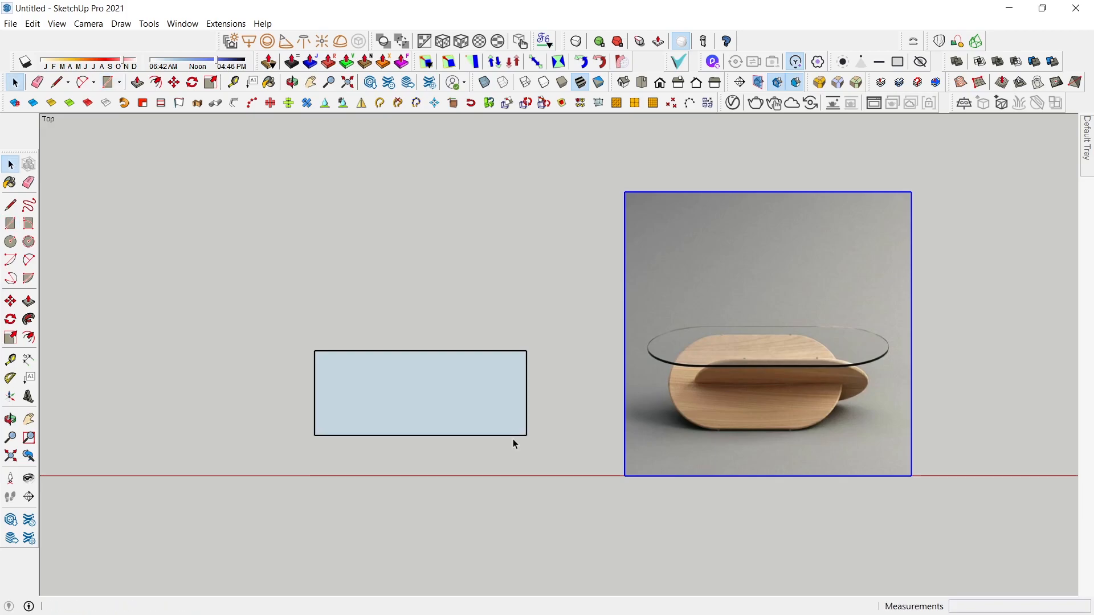
Extrude the rectangle's face 25 mm with Push/Pull to form a flat board.
middle_click_drag(564, 420, 505, 363)
key("p")
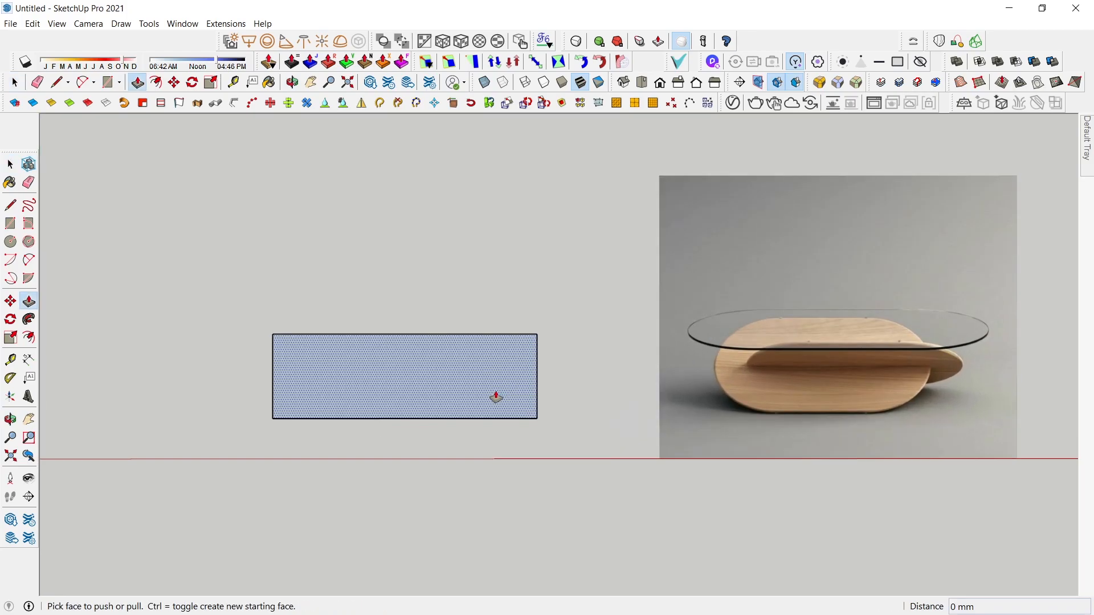
left_click(496, 397)
type("25")
key("Return")
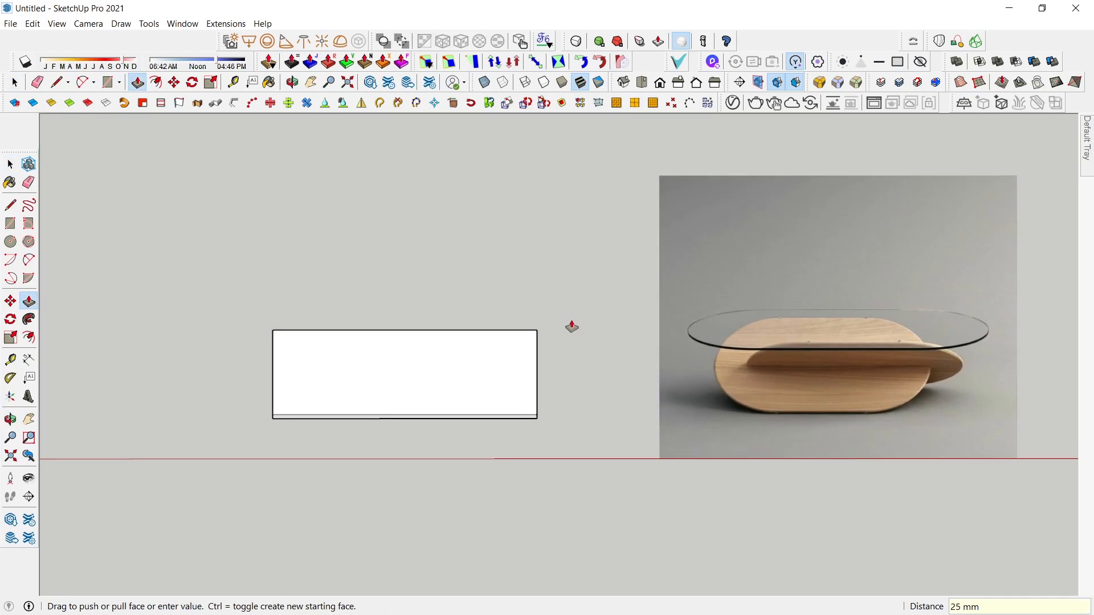
middle_click_drag(539, 399, 530, 464)
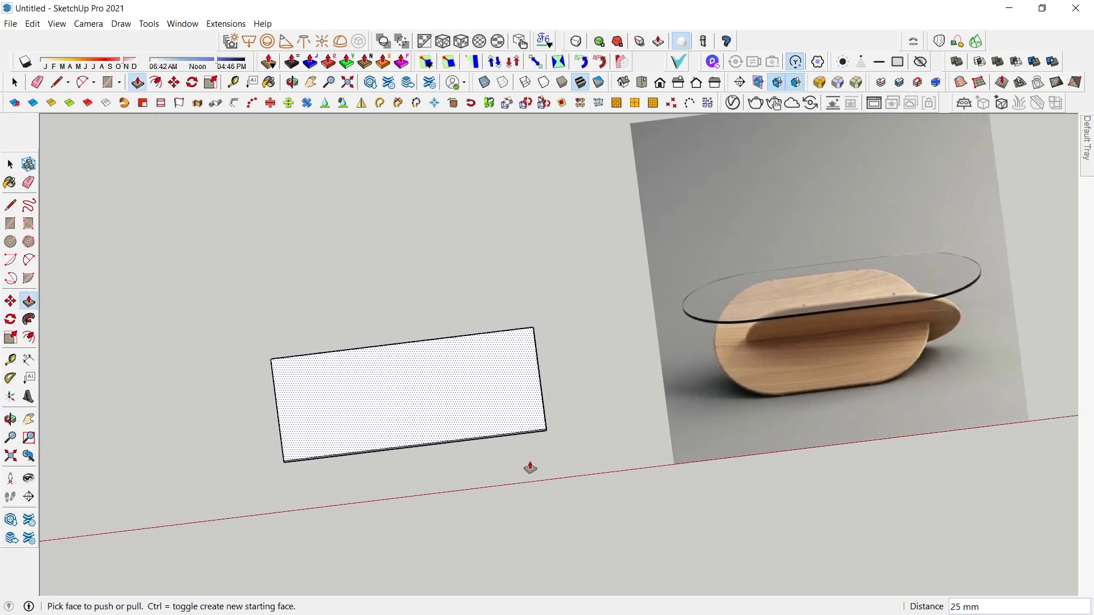
scroll(386, 426, "up", 3)
middle_click_drag(357, 422, 396, 380)
scroll(396, 380, "down", 3)
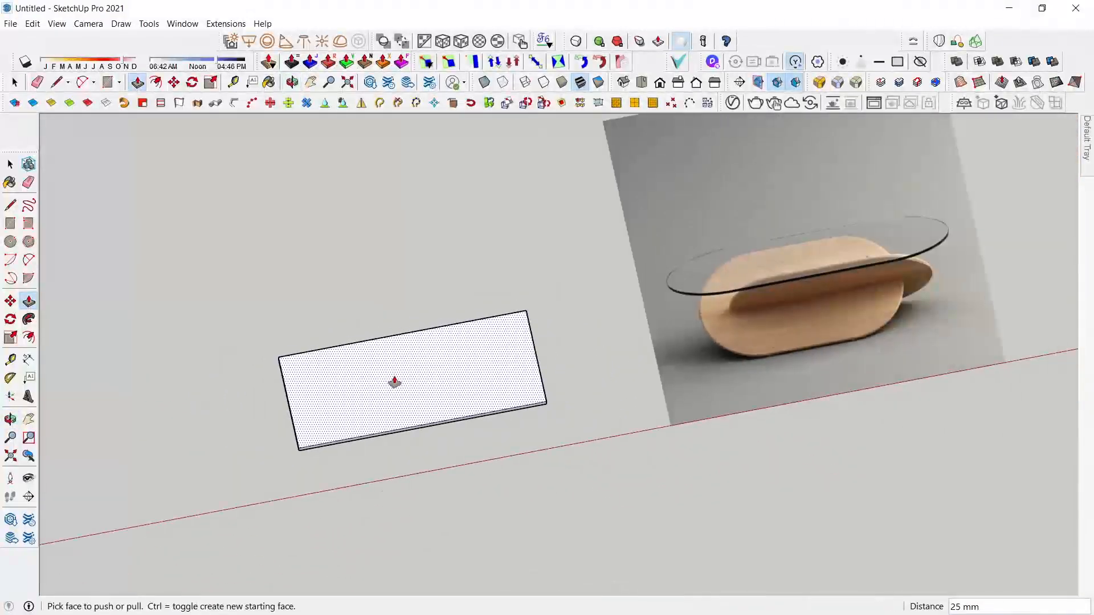
key("space")
key("t")
left_click(334, 346)
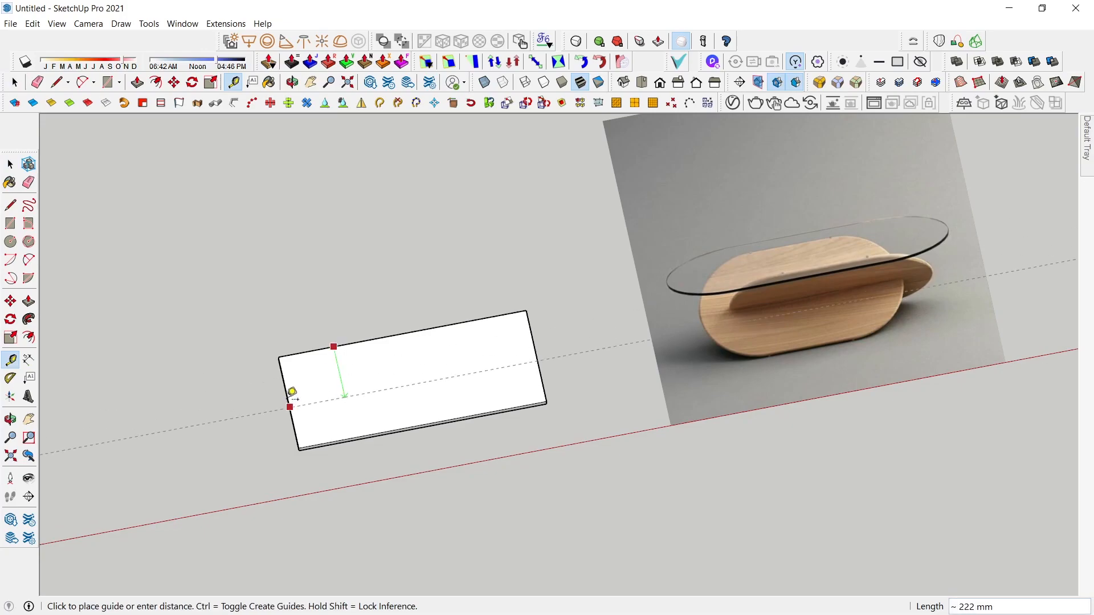
key("space")
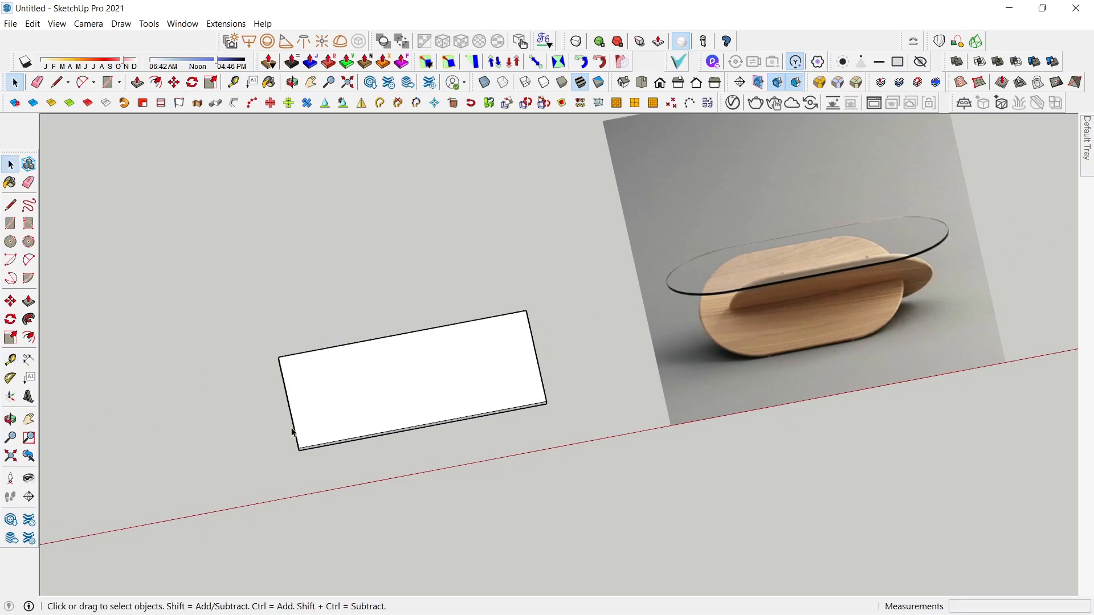
Round the board's four vertical corner edges using Round Corner with a 200 mm offset and 24 segments.
scroll(308, 467, "up", 4)
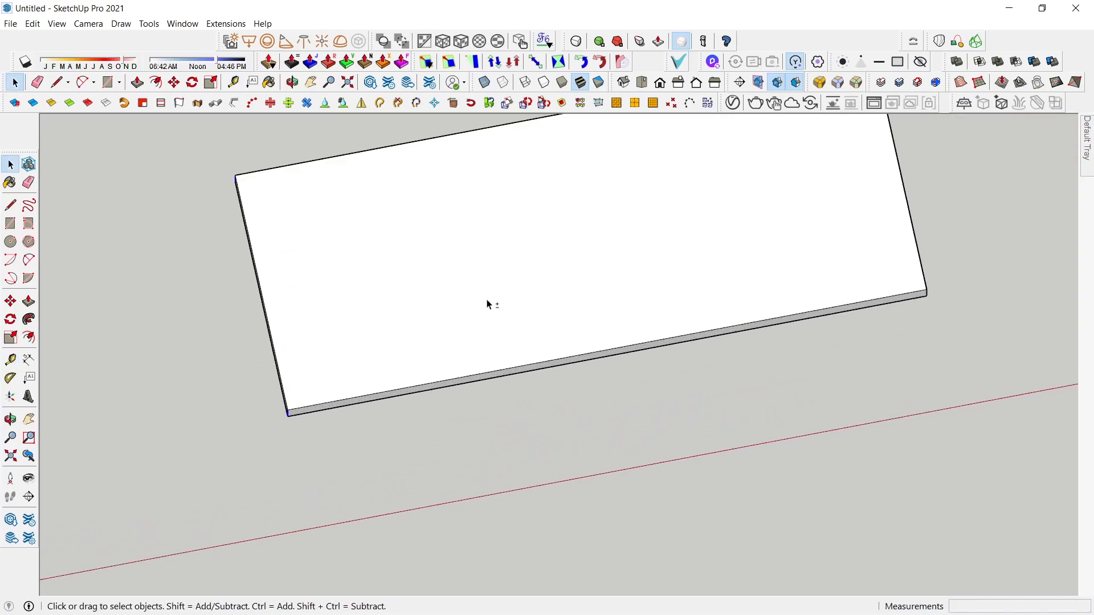
scroll(946, 285, "up", 4)
scroll(842, 365, "down", 8)
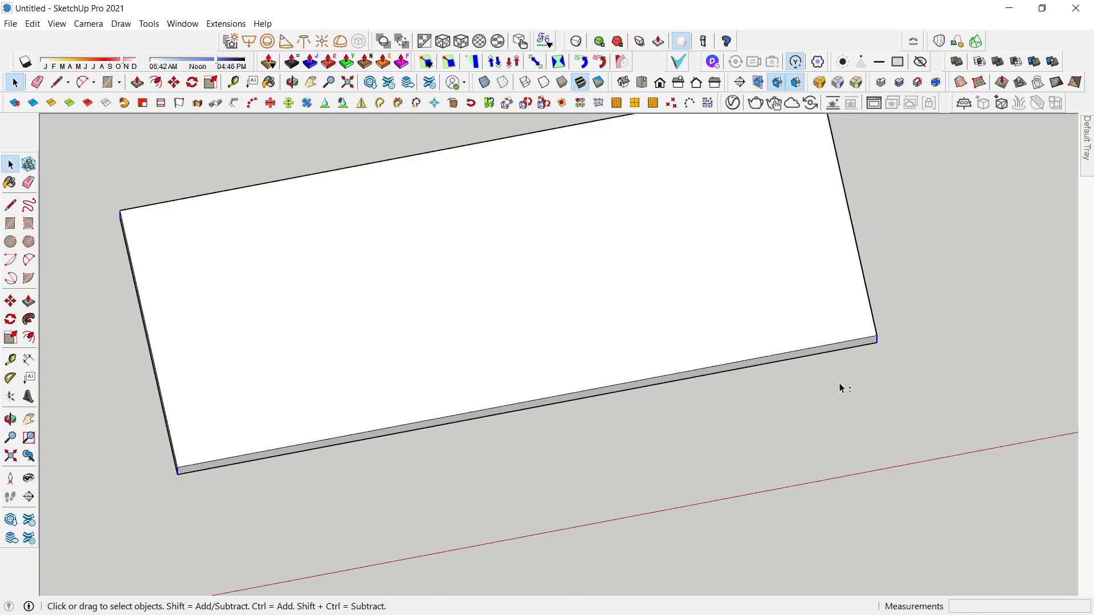
middle_click_drag(842, 342, 948, 374)
scroll(767, 371, "up", 6)
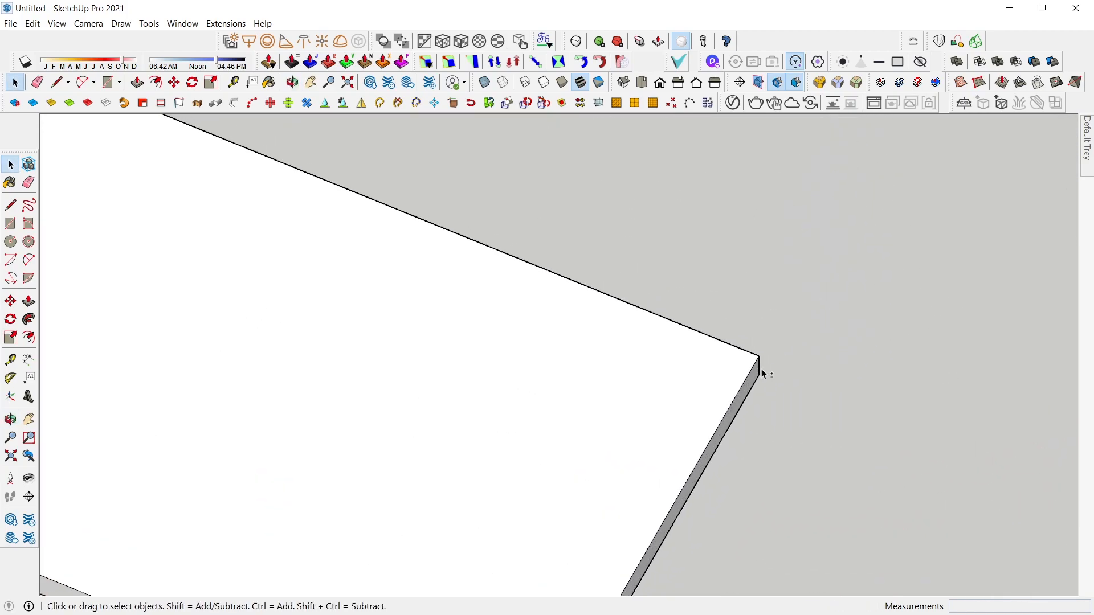
scroll(842, 352, "down", 5)
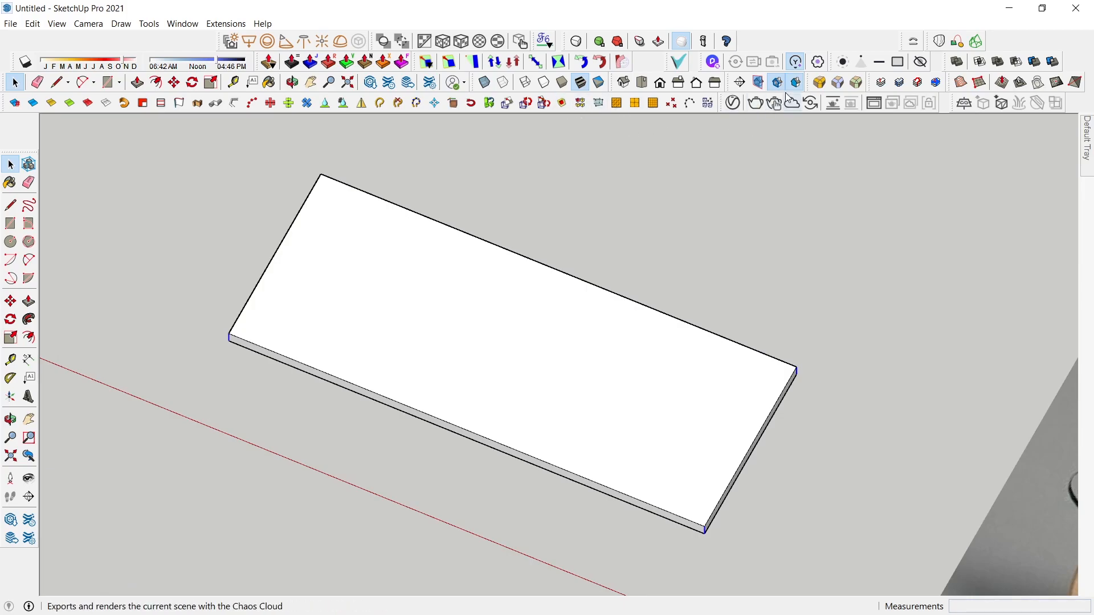
left_click(820, 83)
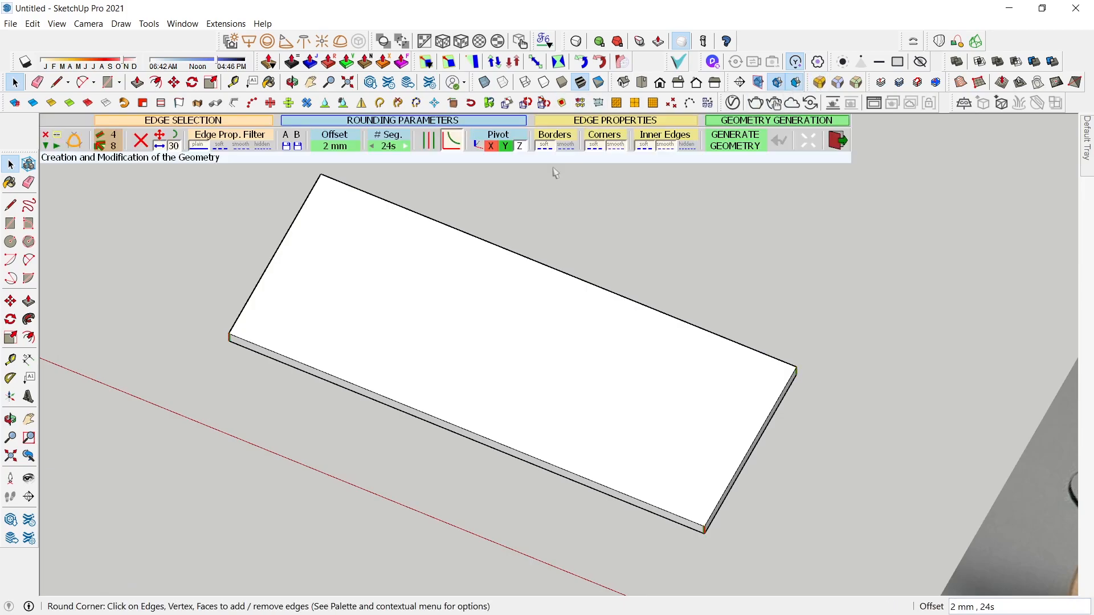
left_click(340, 147)
key("Return")
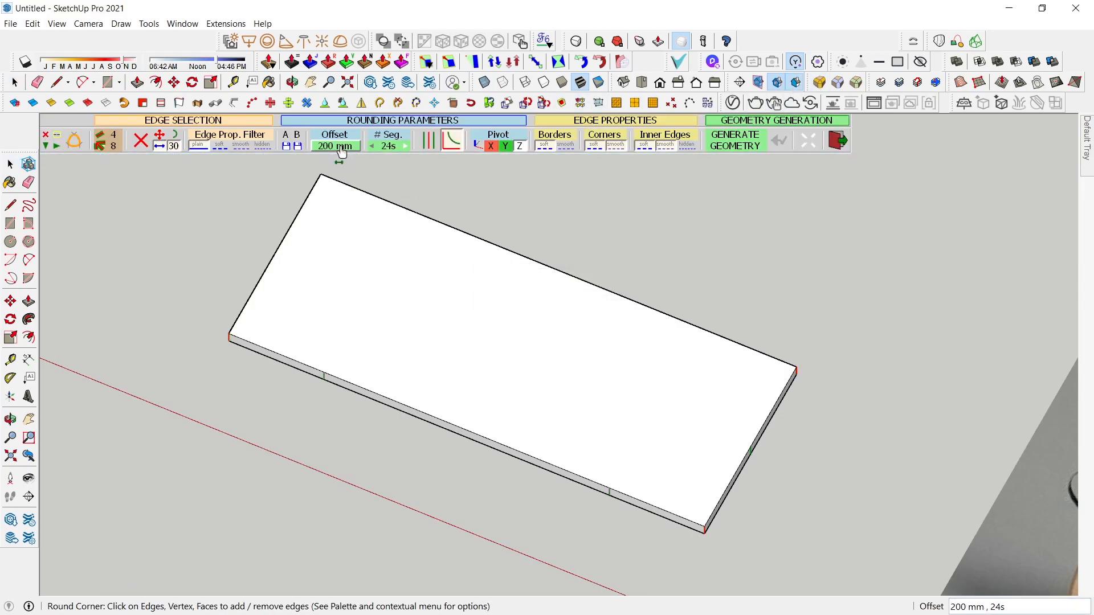
left_click(633, 239)
Select all geometry of the rounded board and turn it into a component with the default settings.
scroll(530, 283, "down", 6)
scroll(595, 280, "up", 1)
middle_click_drag(593, 281, 342, 403, "shift")
scroll(391, 391, "up", 5)
triple_click(394, 393)
right_click(395, 393)
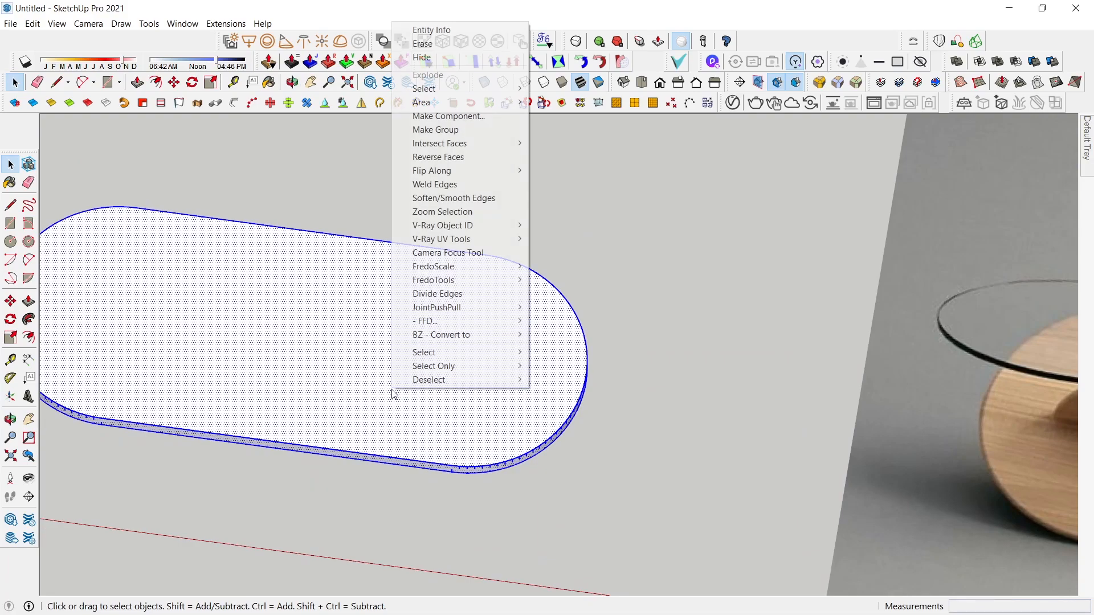
mouse_move(497, 173)
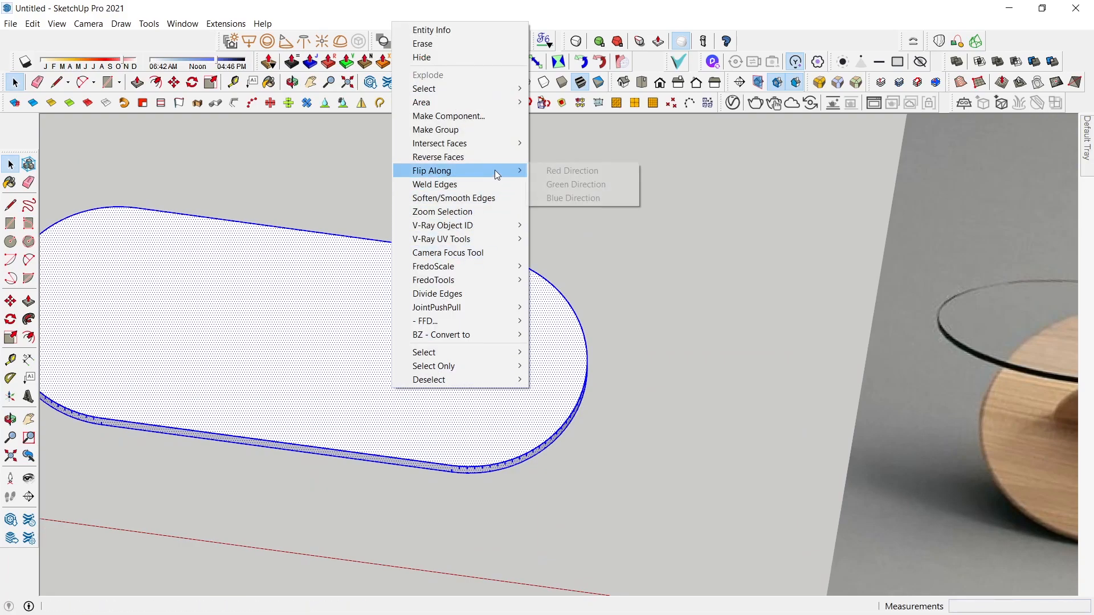
left_click(487, 117)
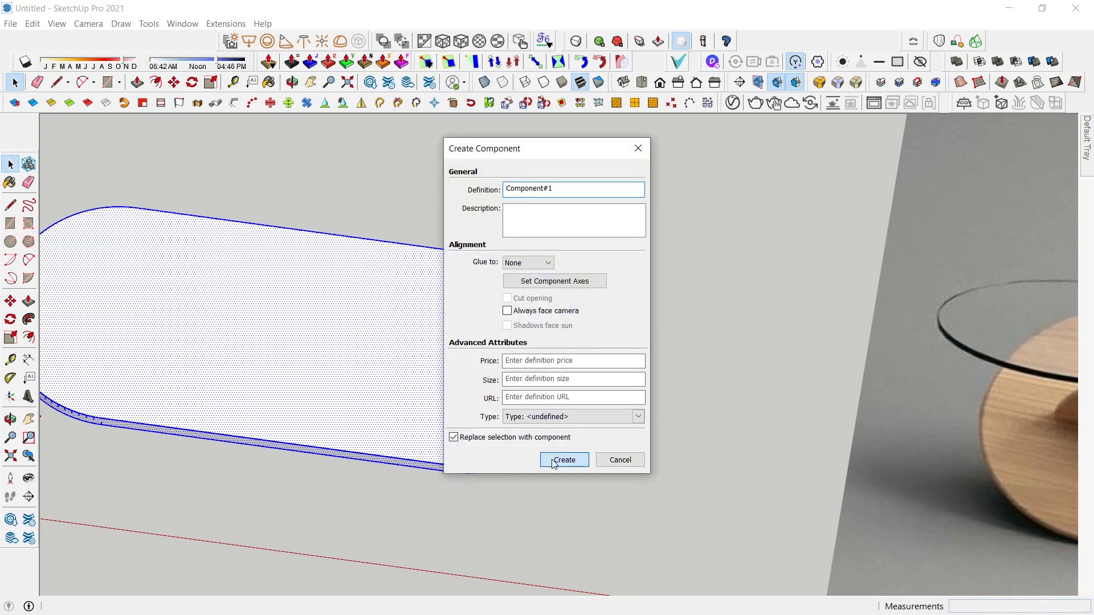
left_click(564, 460)
Rotate a copy of the board component 90 degrees about its long front edge so the copy stands upright.
scroll(501, 403, "down", 5)
middle_click_drag(501, 402, 376, 332)
scroll(402, 349, "up", 3)
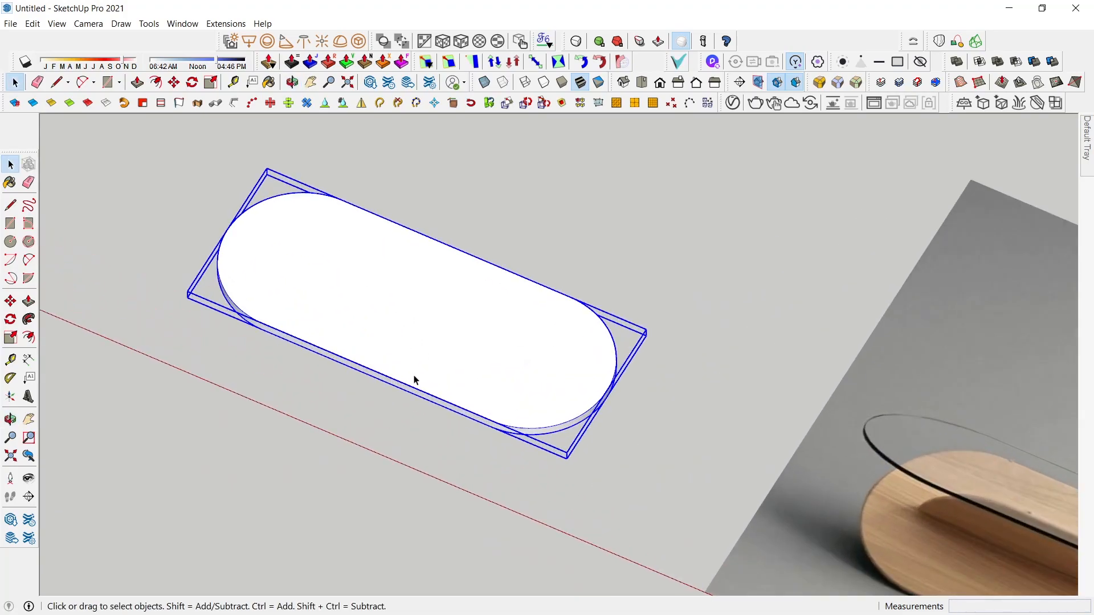
key("q")
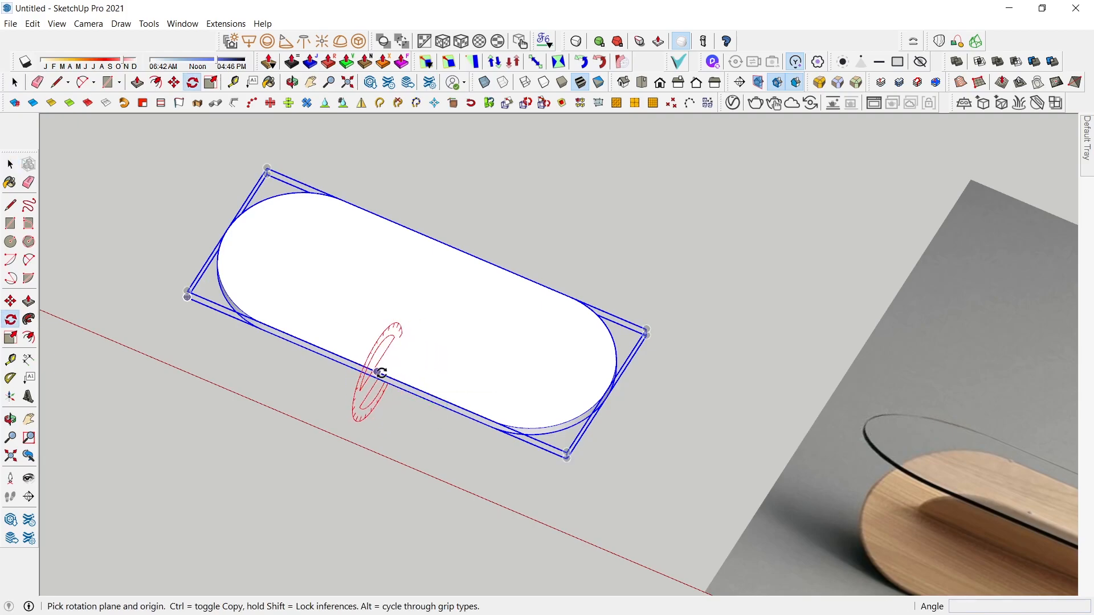
left_click(377, 372)
left_click(410, 323)
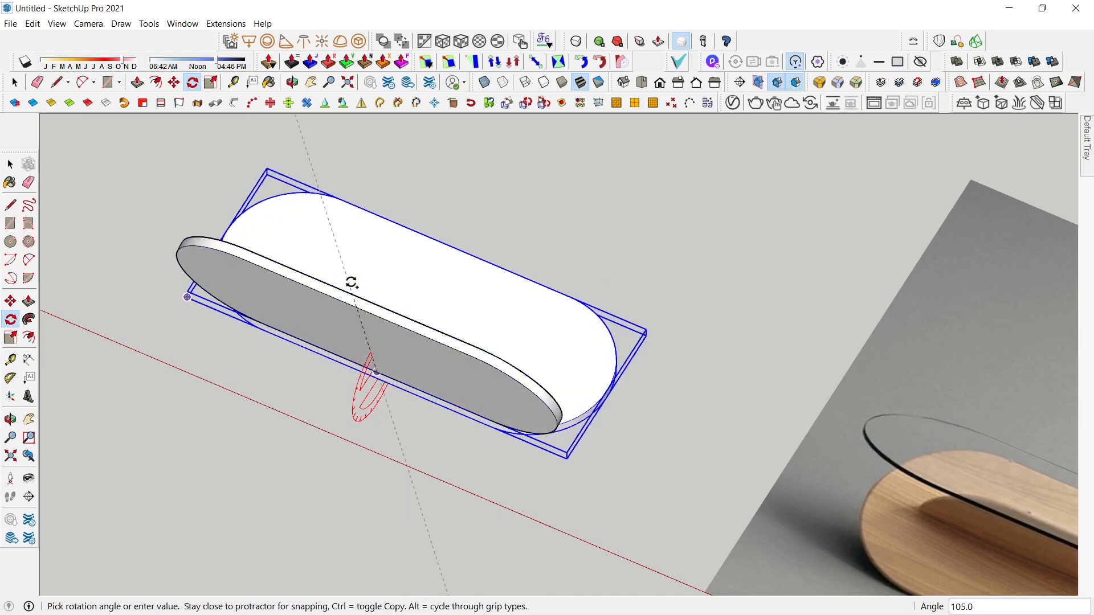
left_click(378, 237)
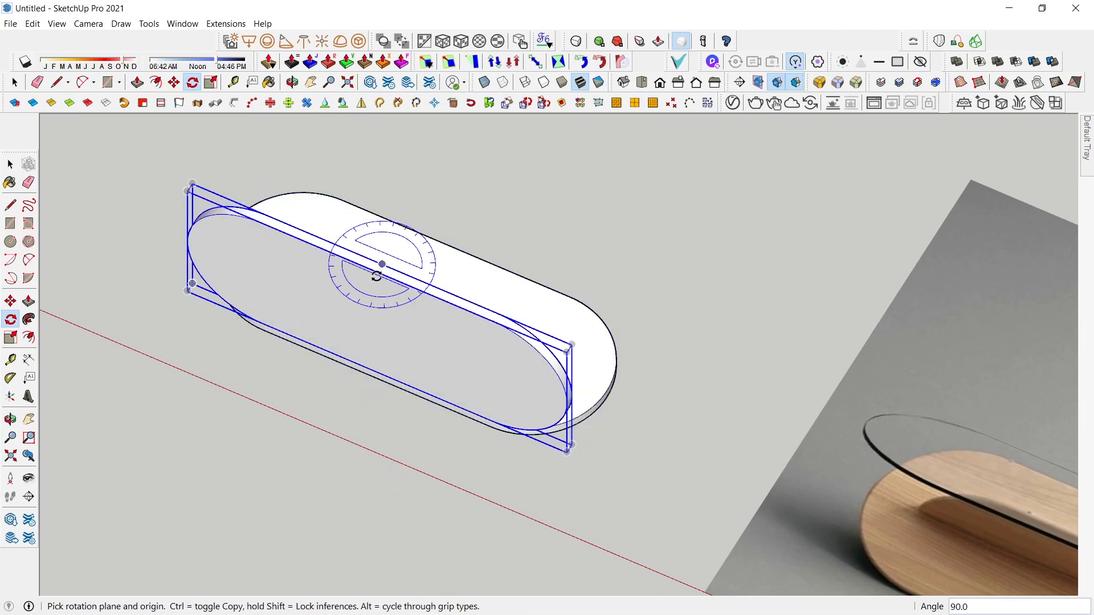
Move the upright copy by its end midpoint along the green axis to the middle of the flat board's width.
key("m")
scroll(559, 390, "up", 5)
scroll(560, 390, "up", 5)
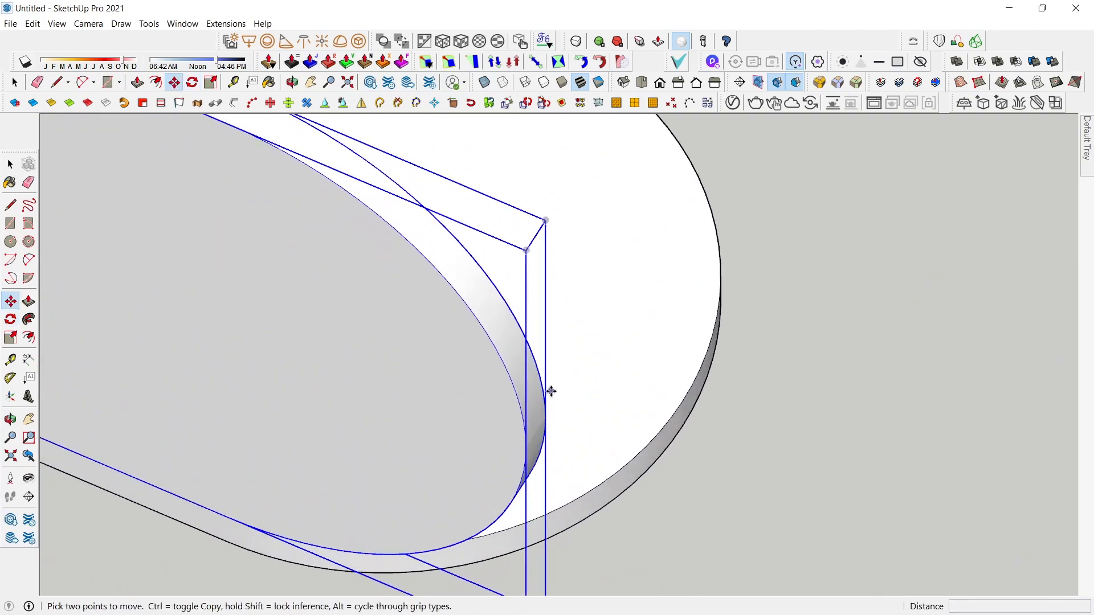
left_click(534, 435)
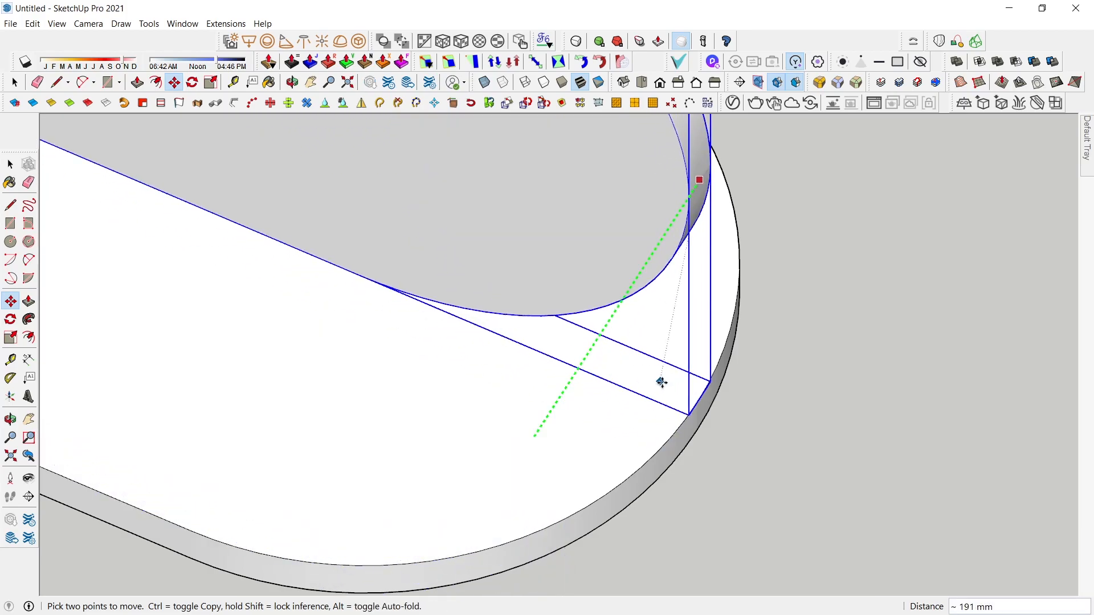
left_click(700, 402)
scroll(661, 435, "down", 3)
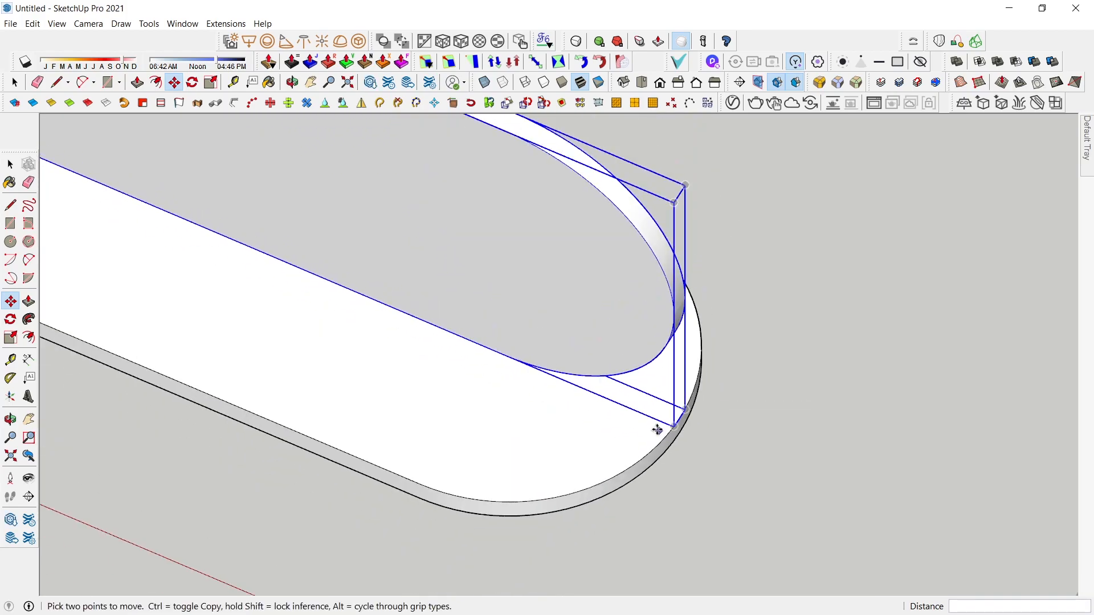
key("t")
scroll(593, 364, "up", 2)
scroll(594, 363, "up", 10)
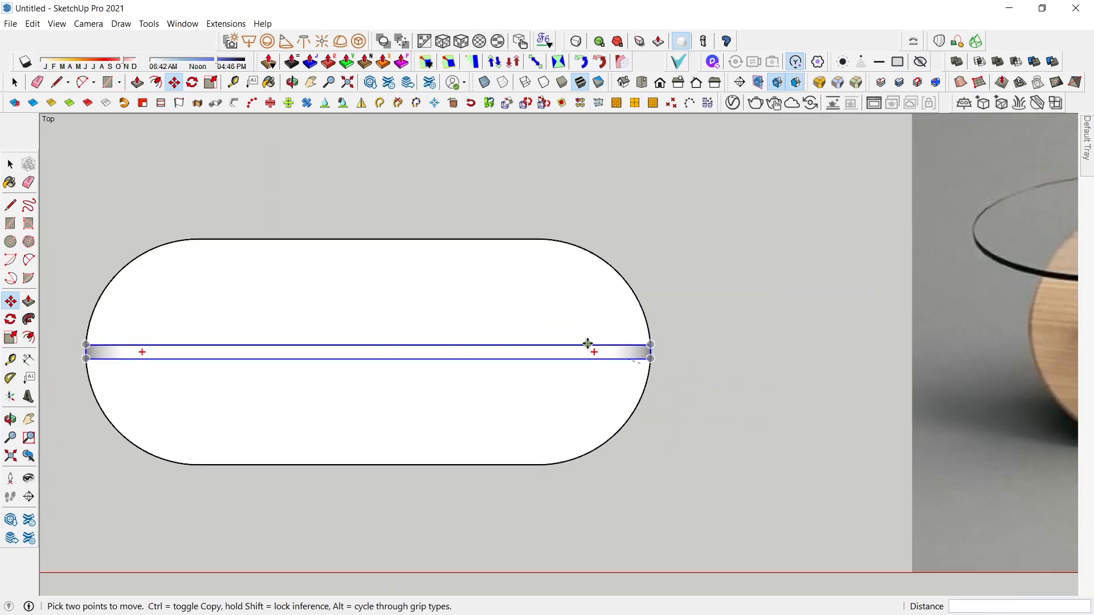
scroll(678, 372, "down", 8)
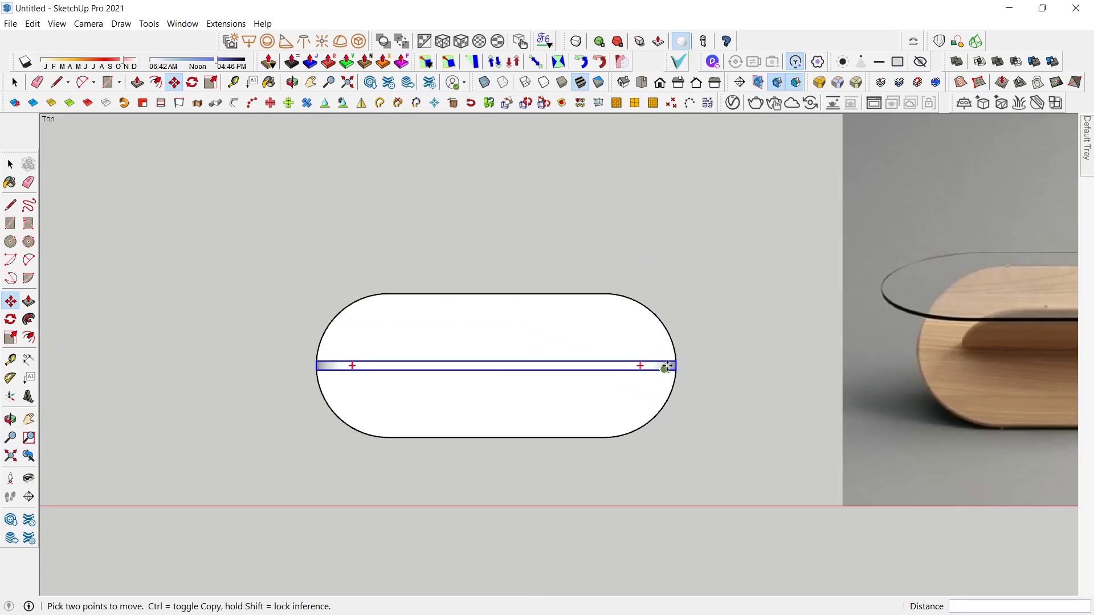
middle_click_drag(638, 432, 644, 177)
scroll(566, 335, "up", 5)
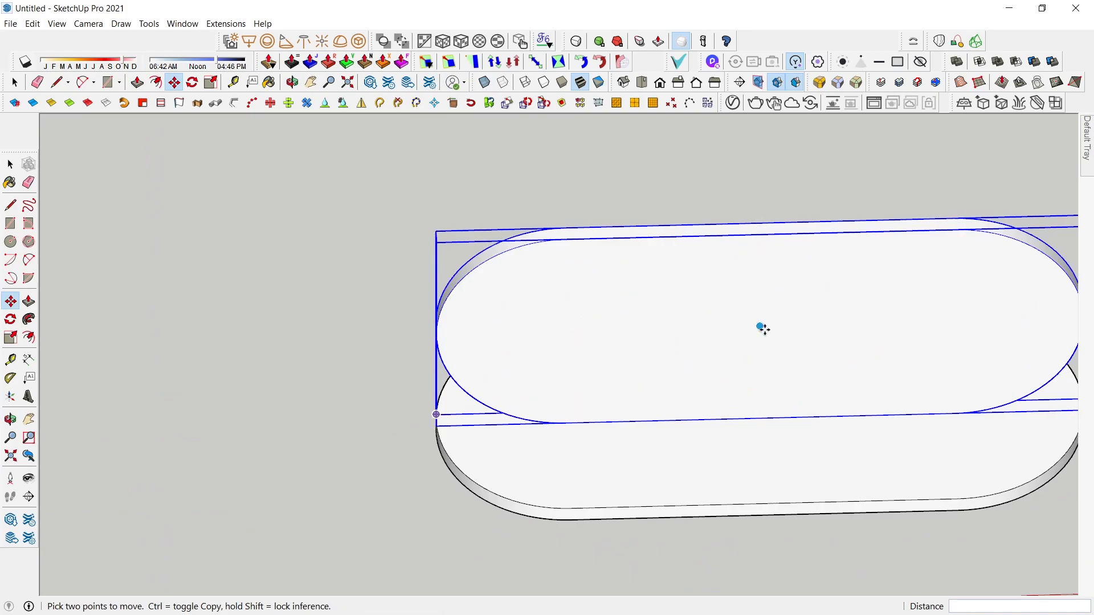
left_click(760, 326)
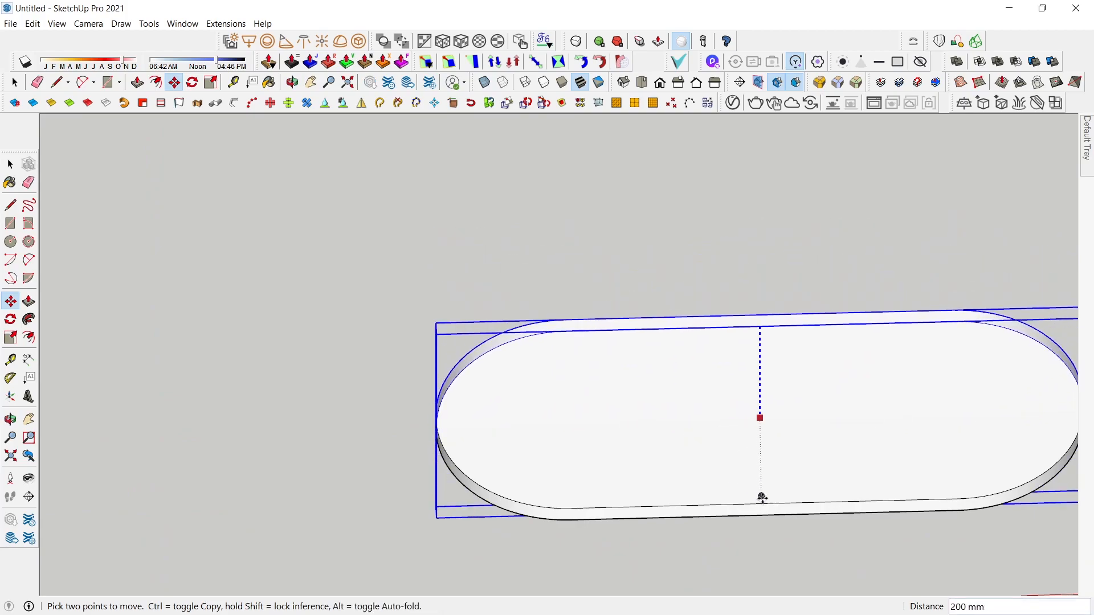
scroll(761, 501, "up", 3)
left_click(761, 504)
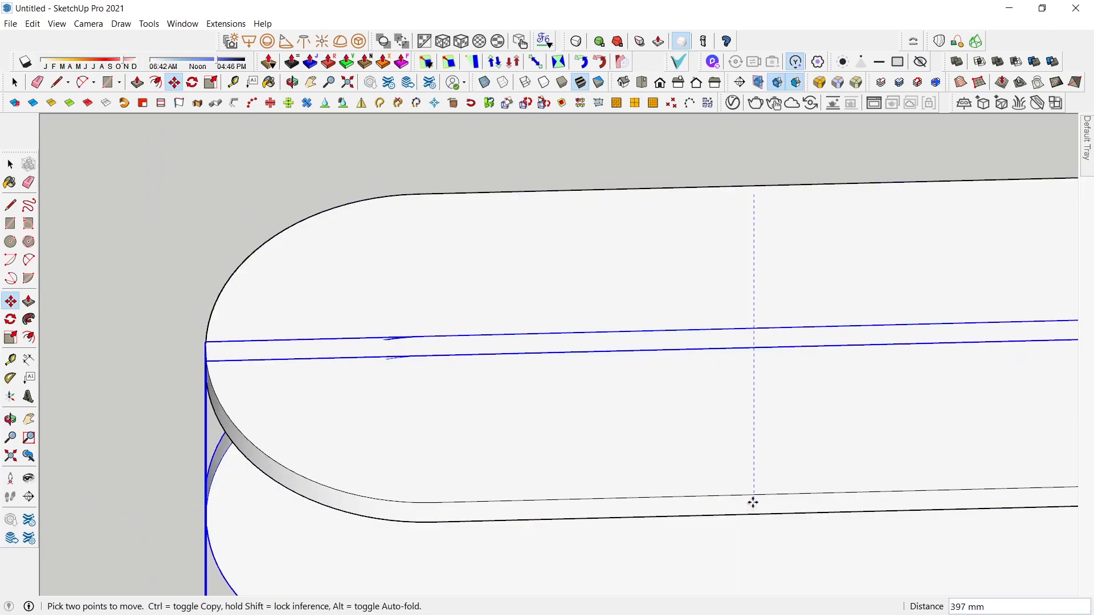
key("space")
Move the upright board down 225 mm by its face center, aligning its center with the midpoint of the flat board's thickness.
scroll(731, 458, "down", 5)
scroll(730, 458, "down", 2)
key("m")
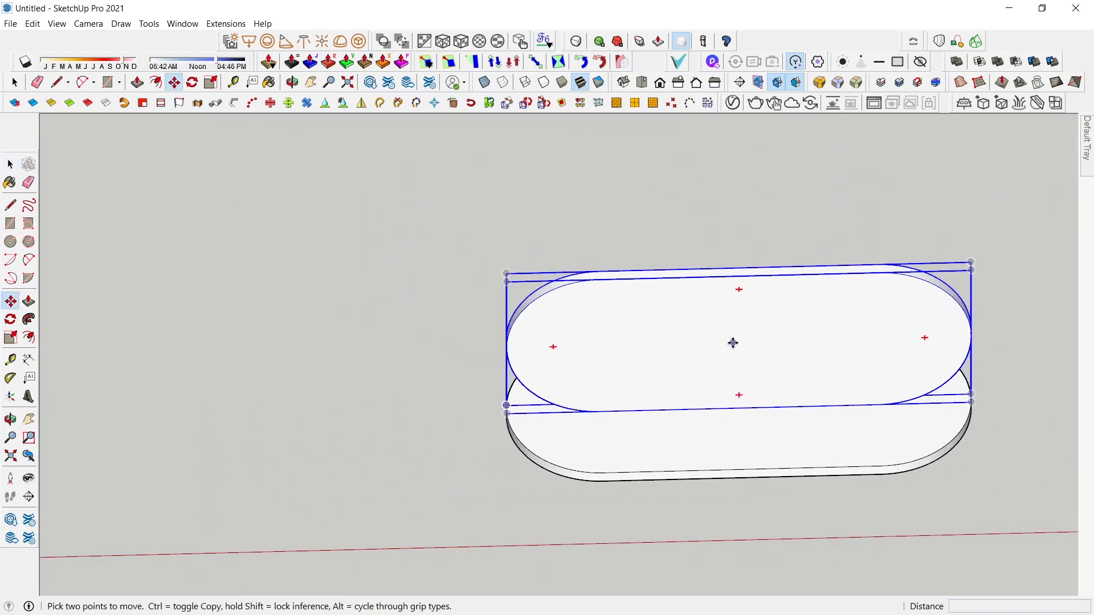
left_click(738, 345)
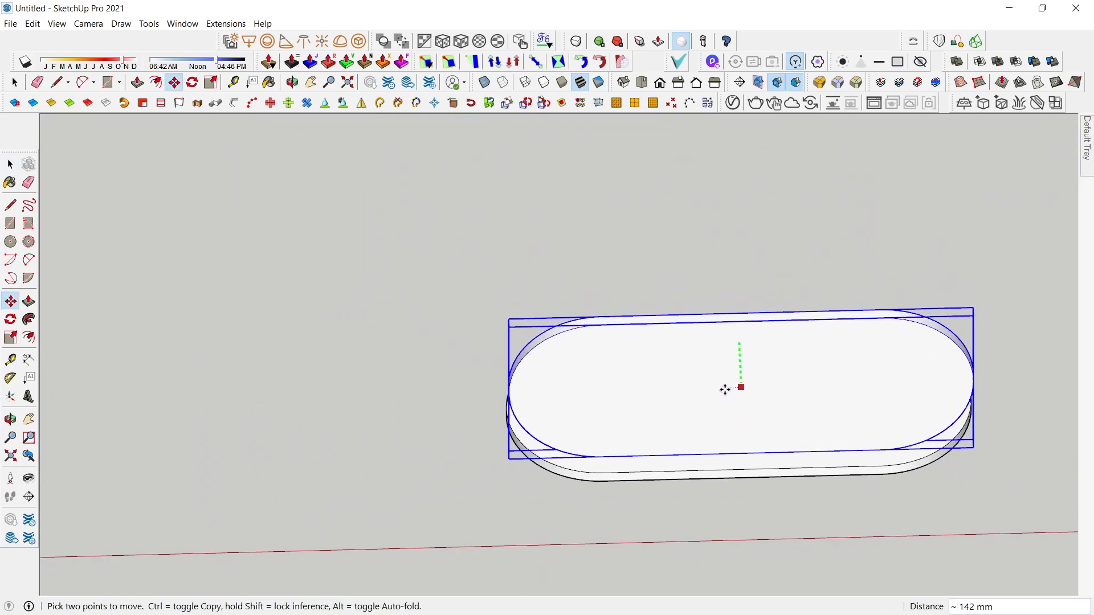
scroll(570, 478, "up", 2)
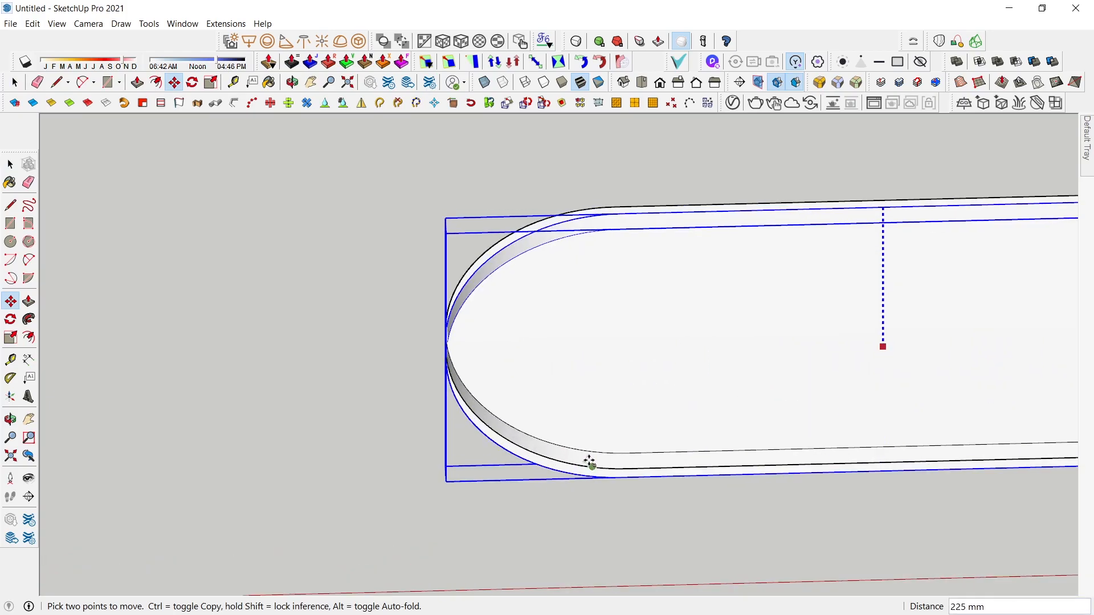
scroll(590, 460, "up", 2)
left_click(590, 460)
Move the upright board 200 mm along the red axis toward the reference image so the two boards are offset lengthwise.
scroll(496, 450, "down", 5)
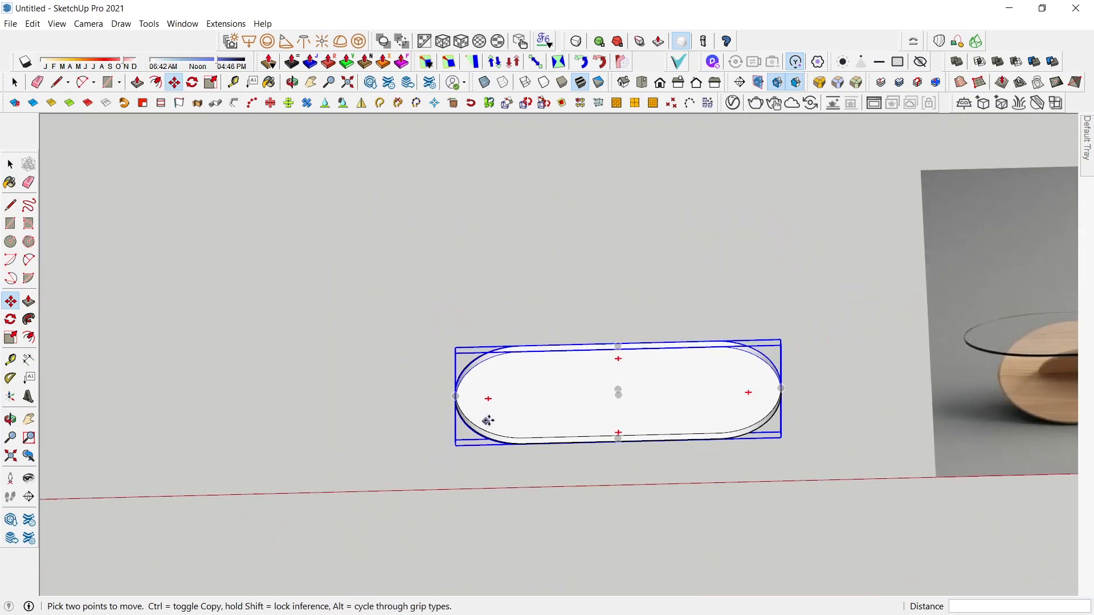
scroll(516, 389, "down", 4)
middle_click_drag(516, 388, 464, 324)
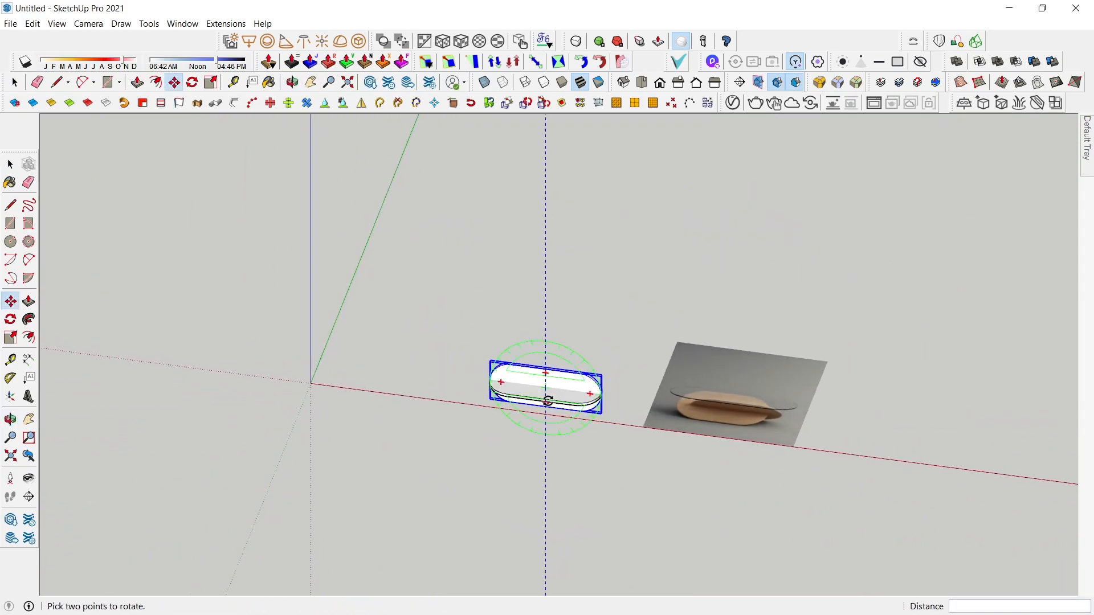
scroll(538, 371, "up", 3)
left_click(520, 355)
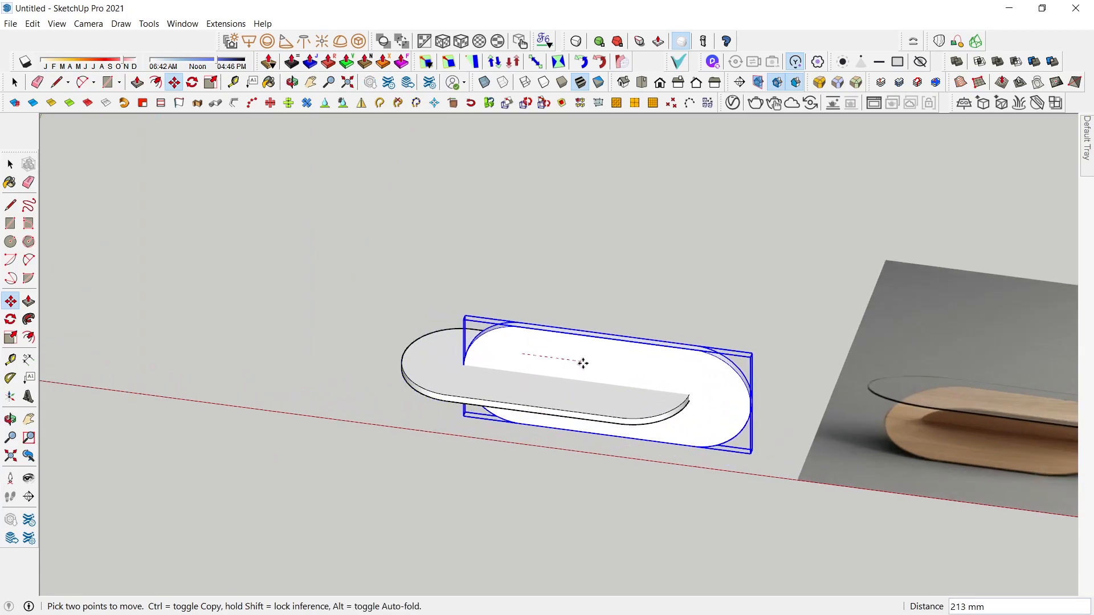
scroll(579, 362, "down", 1)
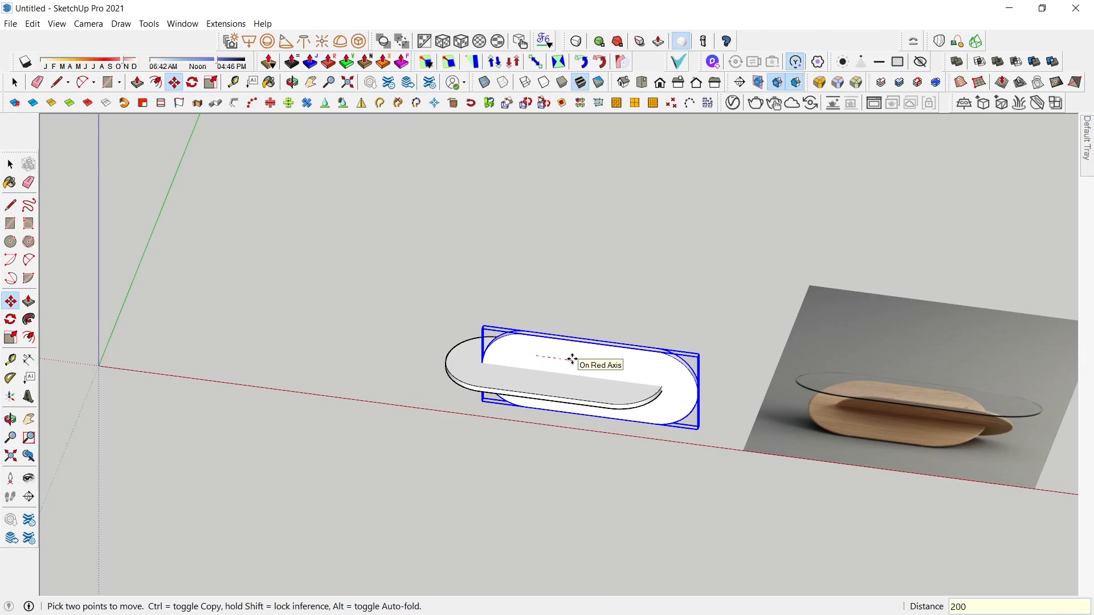
key("Return")
key("space")
Select both the flat and upright boards and make them a group.
middle_click_drag(572, 365, 664, 403)
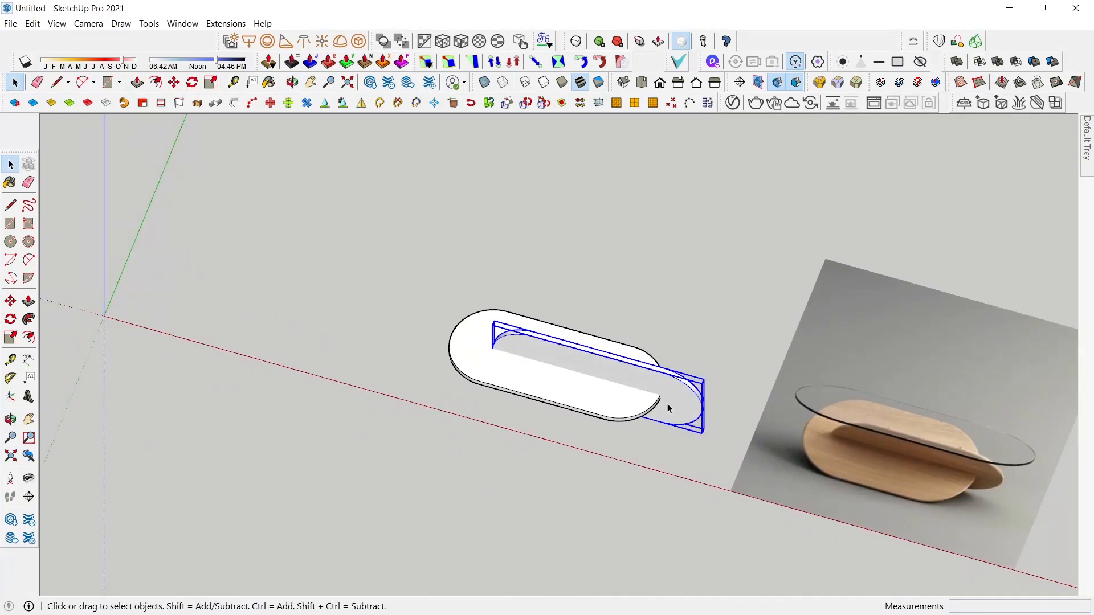
right_click(611, 414)
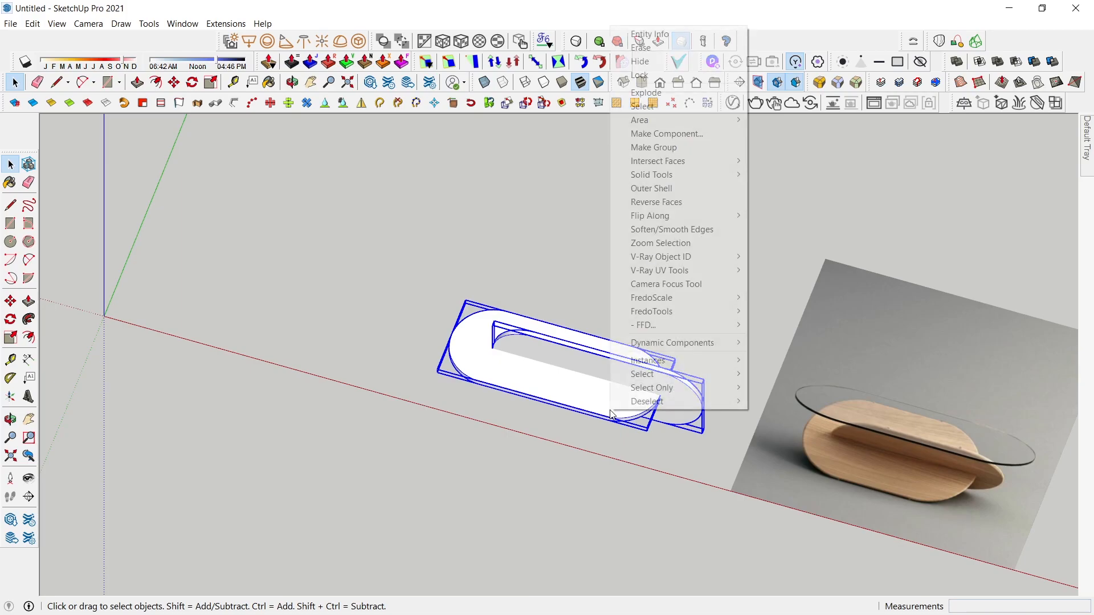
left_click(690, 145)
Rotate the group around the red axis so both boards tilt diagonally and cross like an X.
middle_click_drag(661, 208, 550, 320)
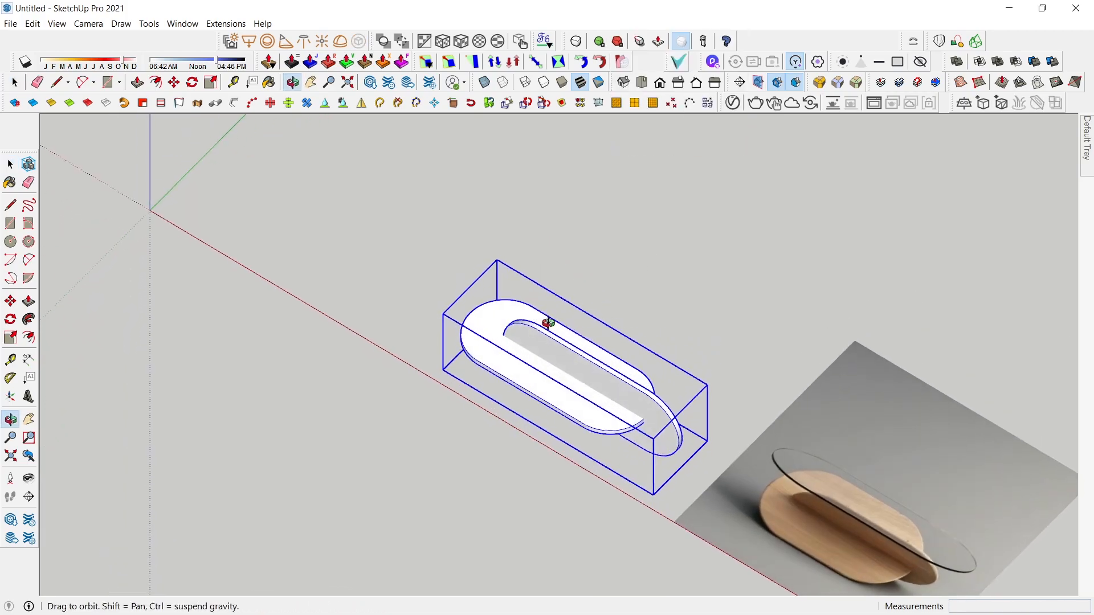
key("q")
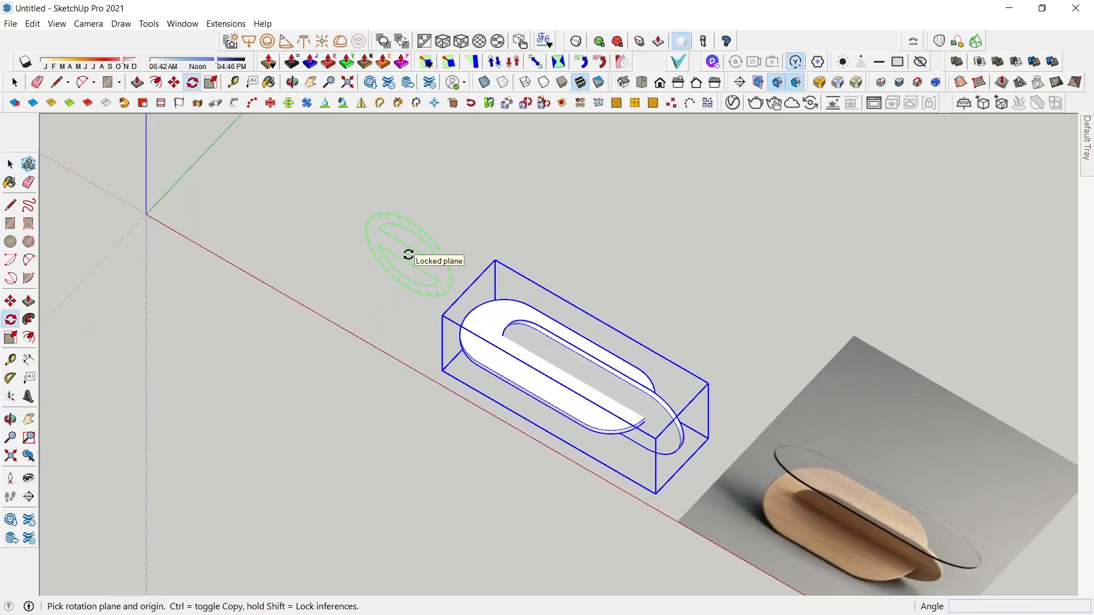
scroll(479, 297, "up", 2)
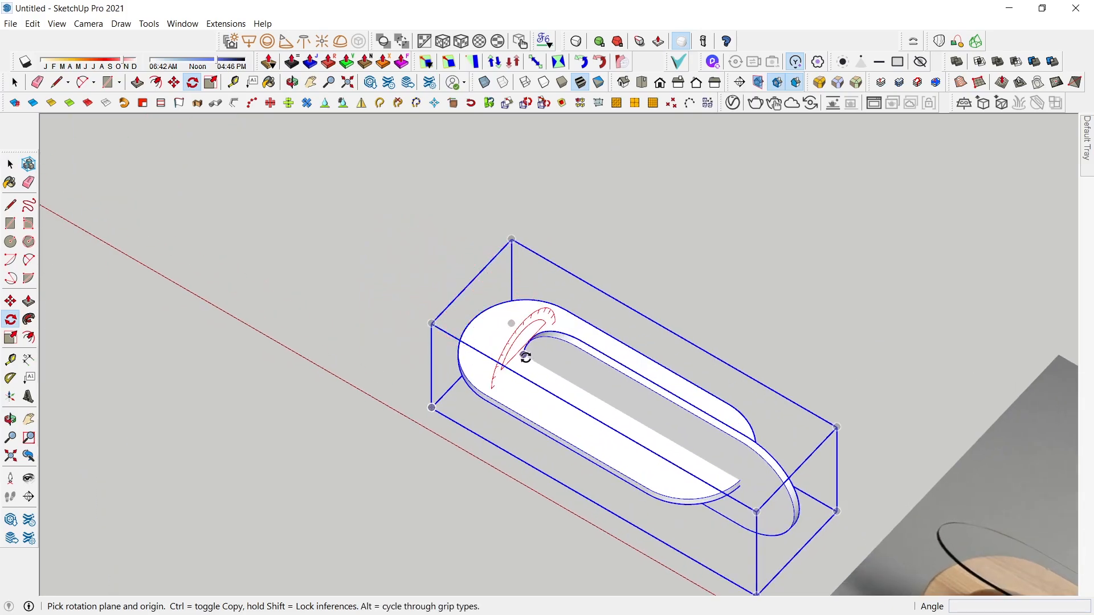
scroll(564, 336, "up", 2)
scroll(580, 337, "up", 2)
scroll(573, 341, "up", 2)
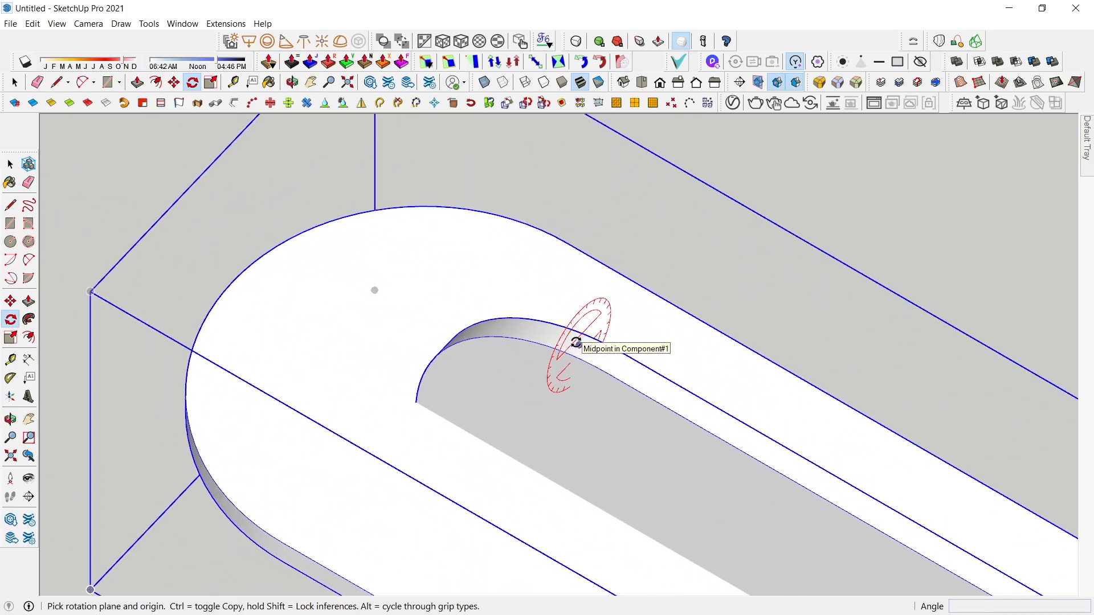
left_click(577, 343)
left_click(708, 235)
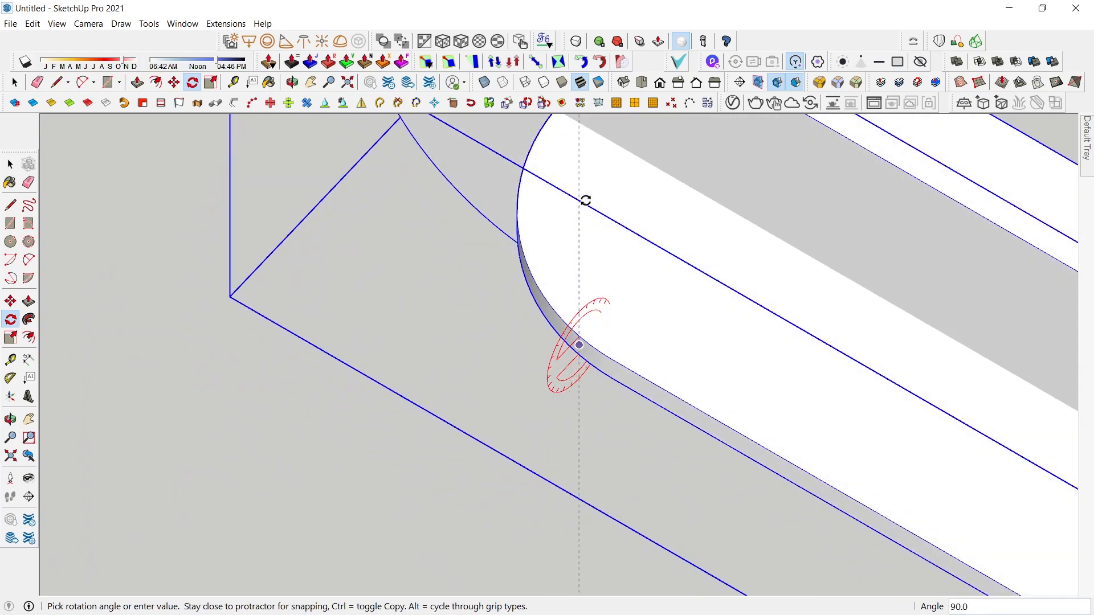
scroll(578, 199, "down", 8)
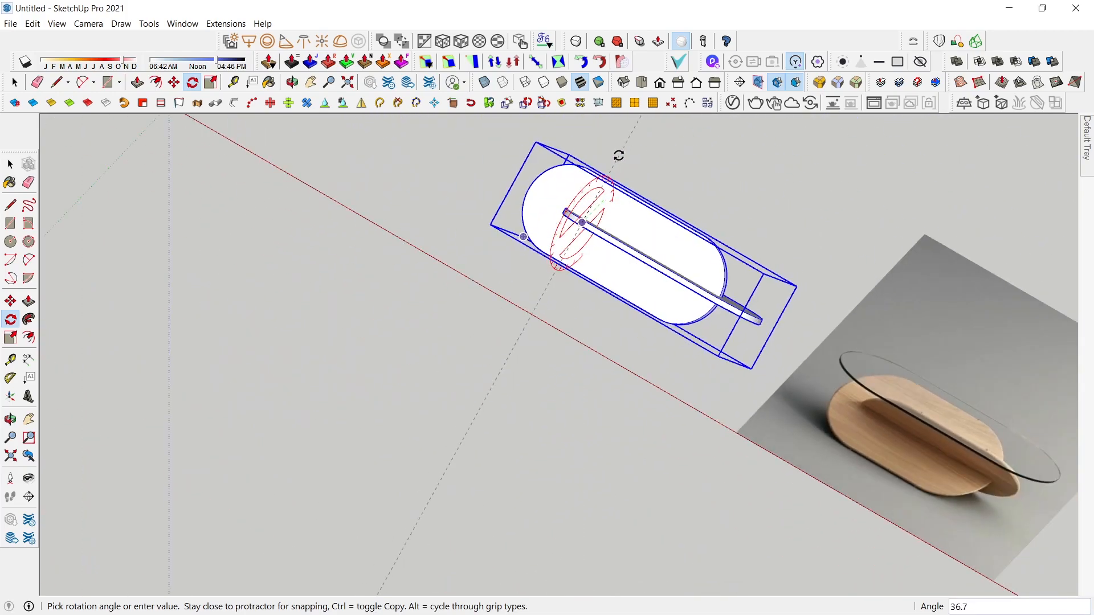
middle_click_drag(635, 174, 482, 43)
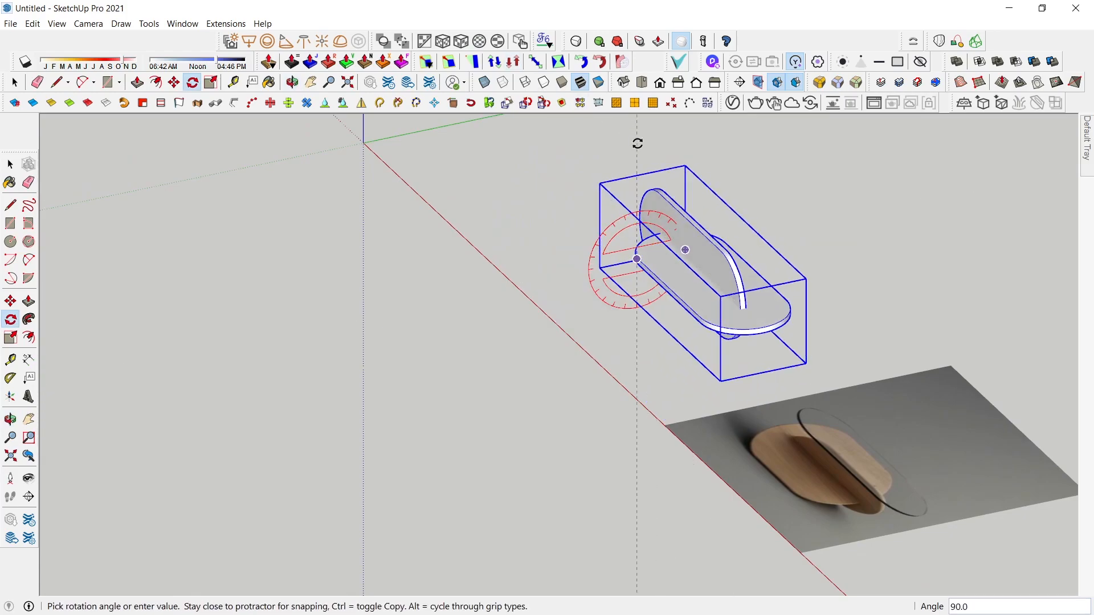
left_click(719, 162)
Copy one board from inside the group and paste it outside the group, beside the crossed boards.
middle_click_drag(721, 161, 705, 325)
key("v")
scroll(610, 328, "up", 5)
key("space")
left_click(602, 258)
middle_click_drag(542, 349, 433, 322)
scroll(633, 368, "up", 5)
left_click(441, 311)
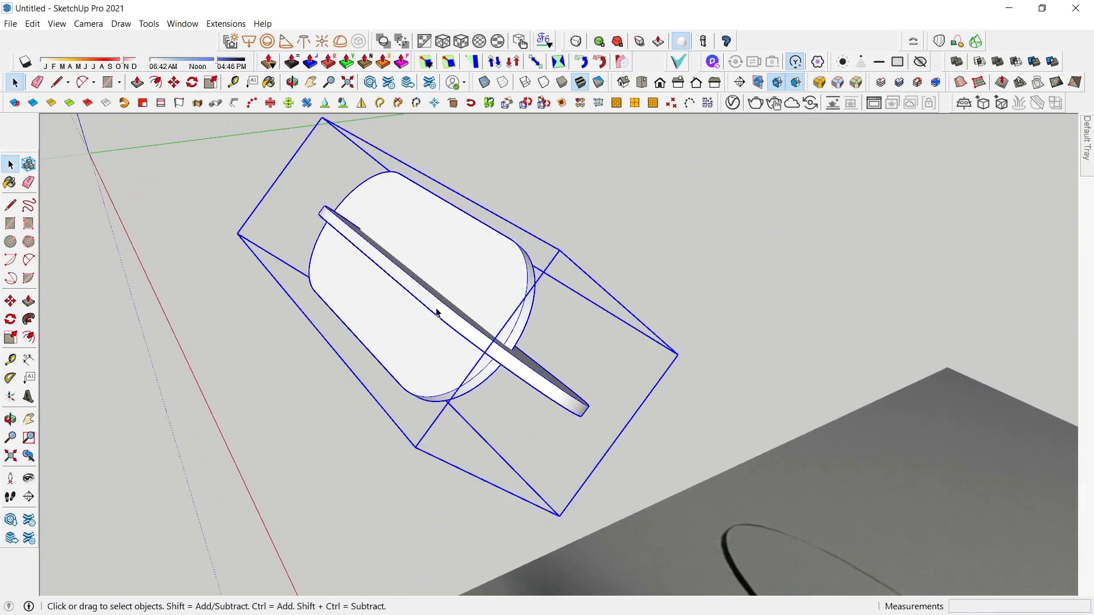
double_click(437, 312)
left_click(442, 321)
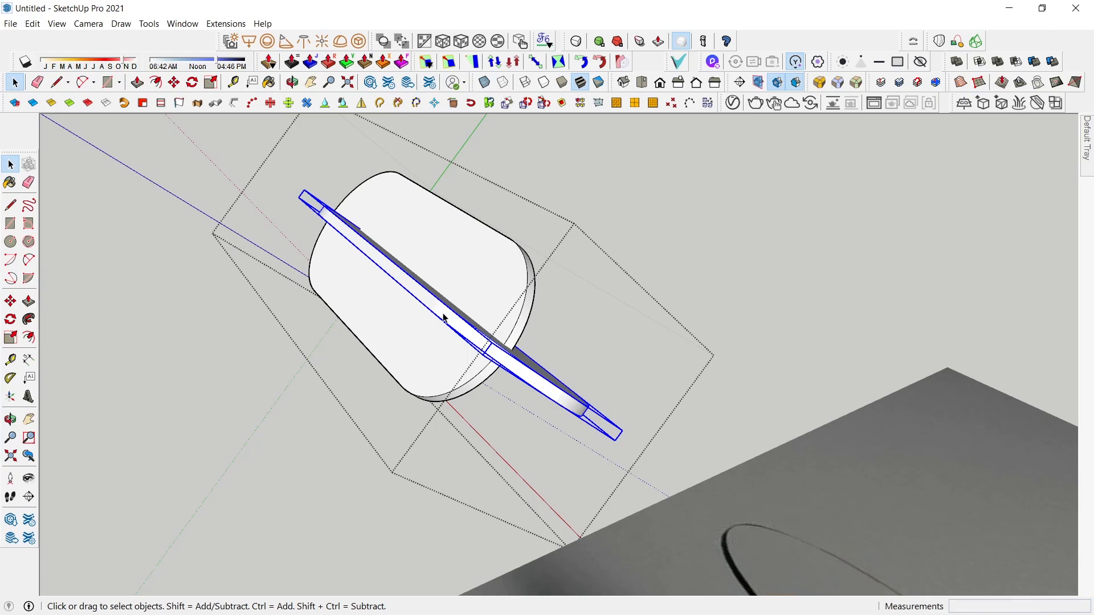
key("Escape")
key("ctrl+v")
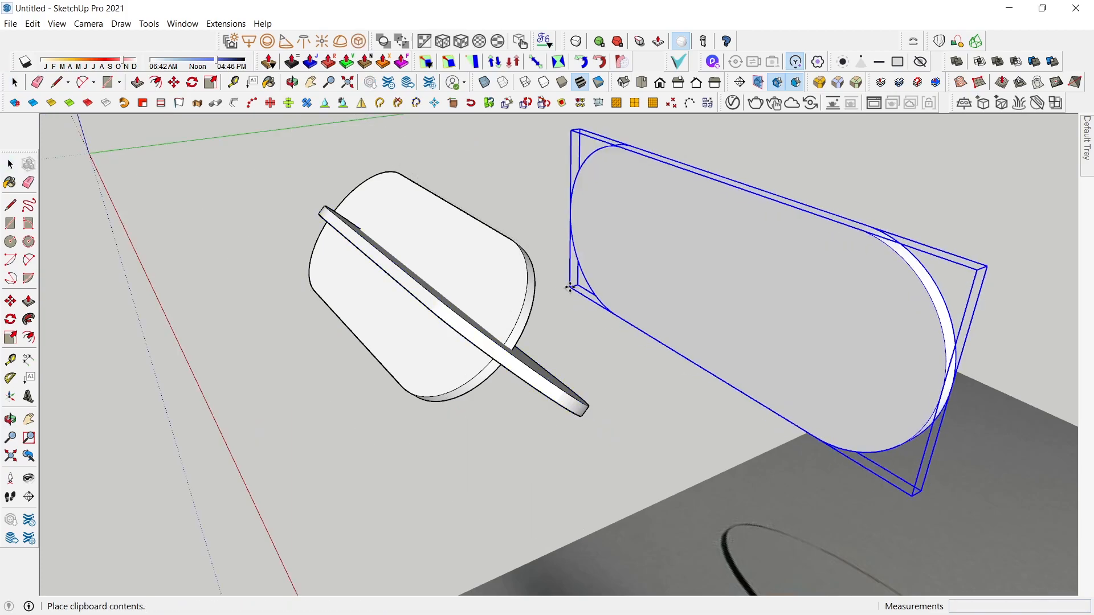
left_click(556, 233)
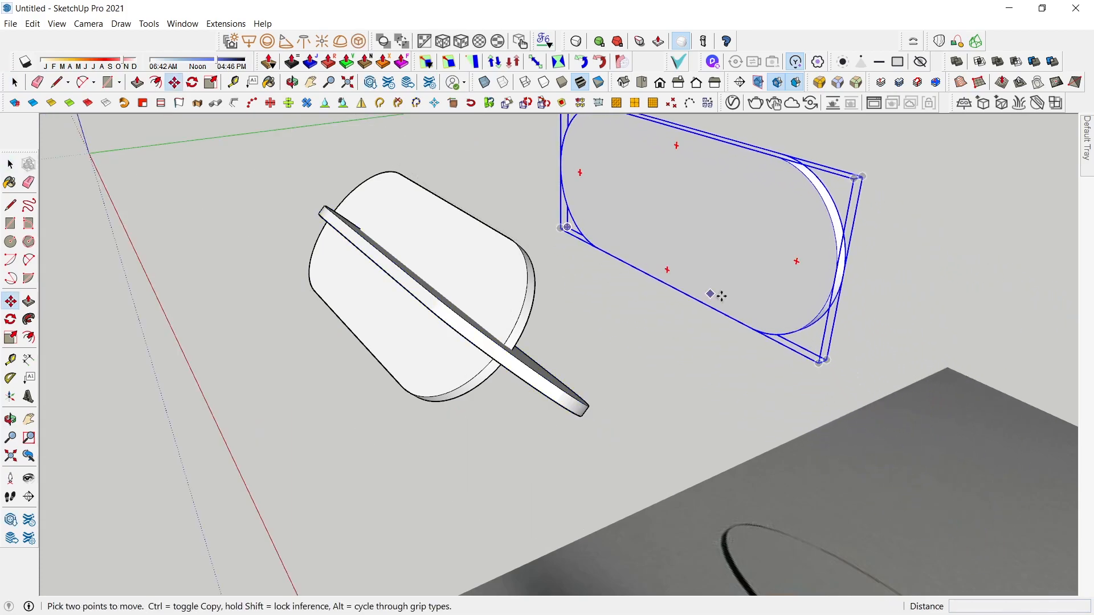
Rotate the pasted board around the red axis so it lies flat.
middle_click_drag(715, 295, 691, 285)
key("q")
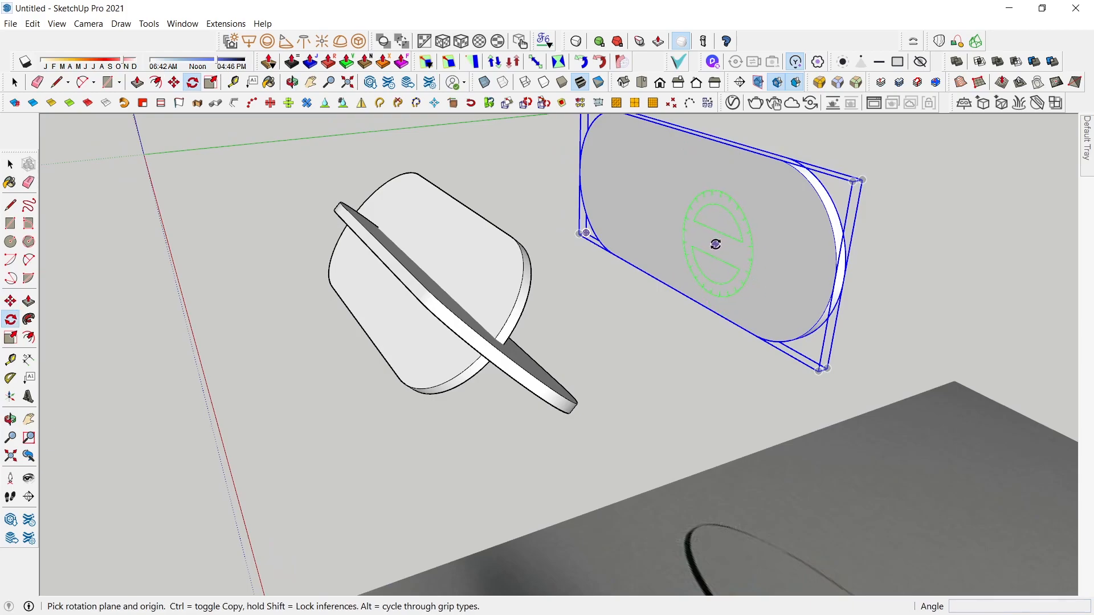
left_click(703, 235)
left_click(736, 220)
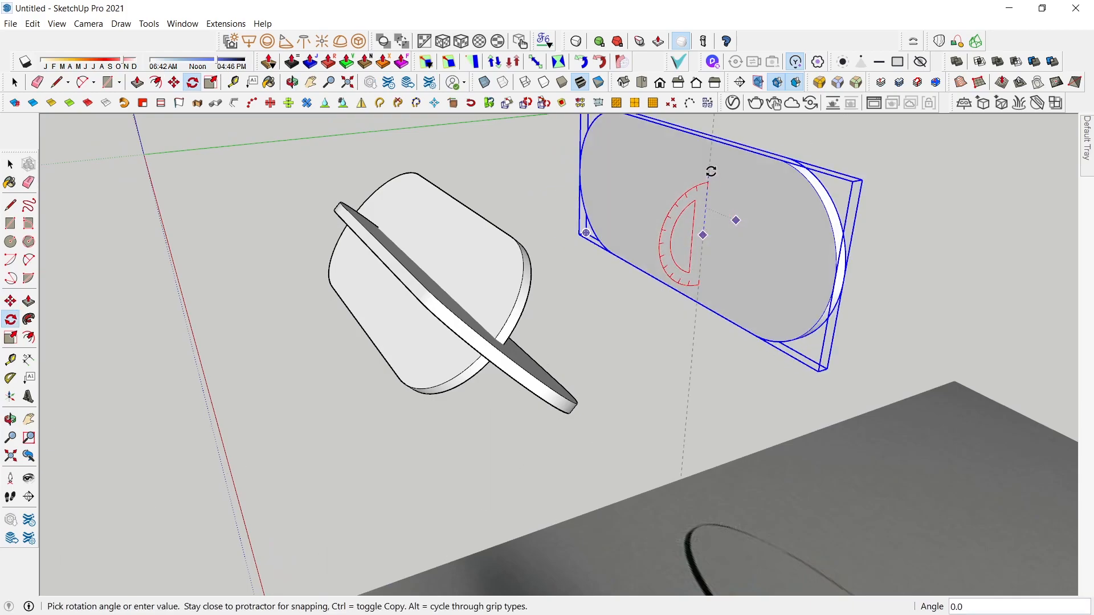
left_click(765, 223)
key("space")
Make the flat pasted board a unique component and open it for editing.
double_click(734, 265)
key("Escape")
left_click(734, 265)
right_click(731, 271)
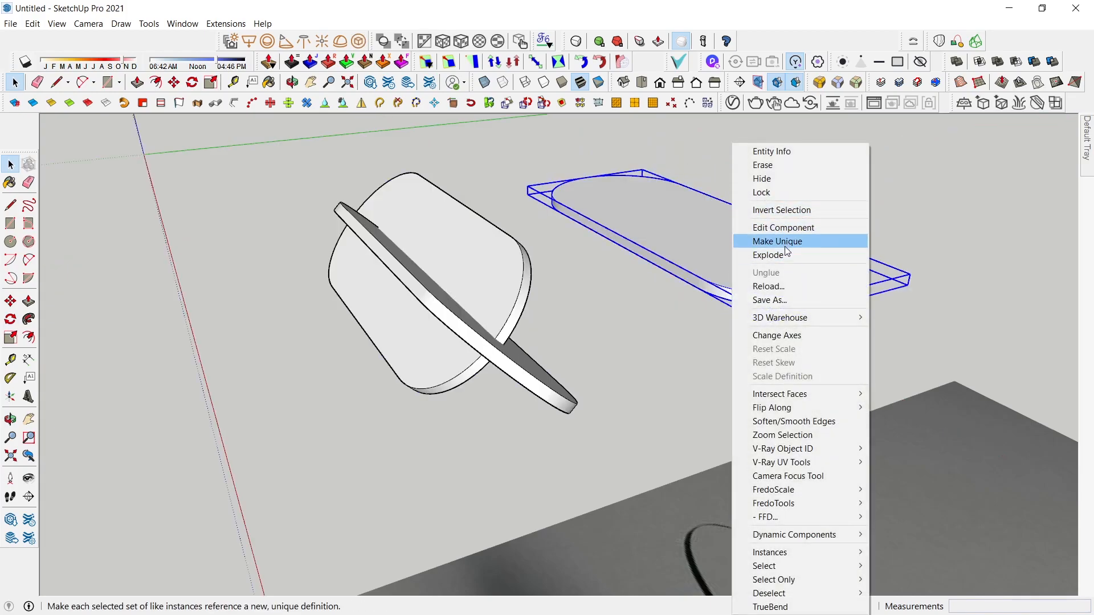
left_click(764, 241)
double_click(737, 264)
key("p")
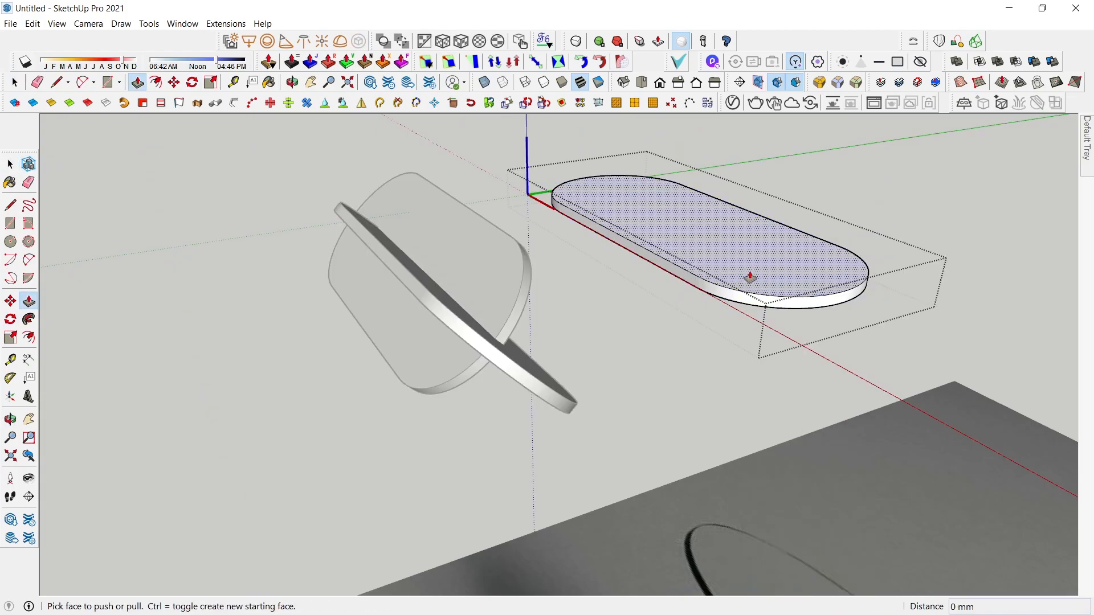
Try to pull the unique board's top face up by 10 mm and undo the change.
left_click(749, 278)
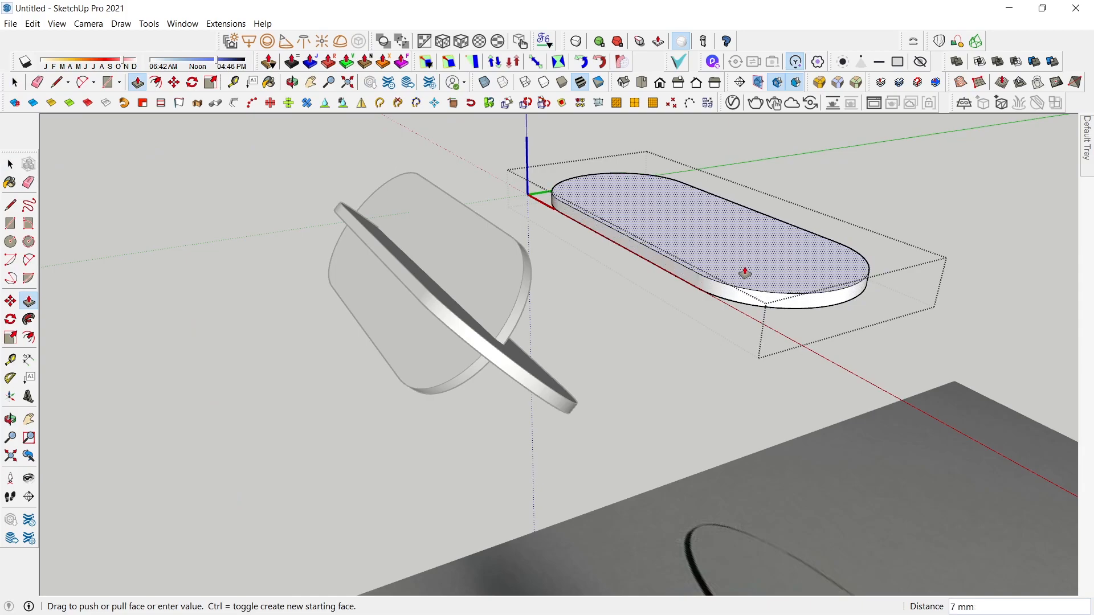
type("10")
key("Return")
key("ctrl+z")
Push the unique board's top face down 10 mm to thin it, and close the component.
left_click(781, 273)
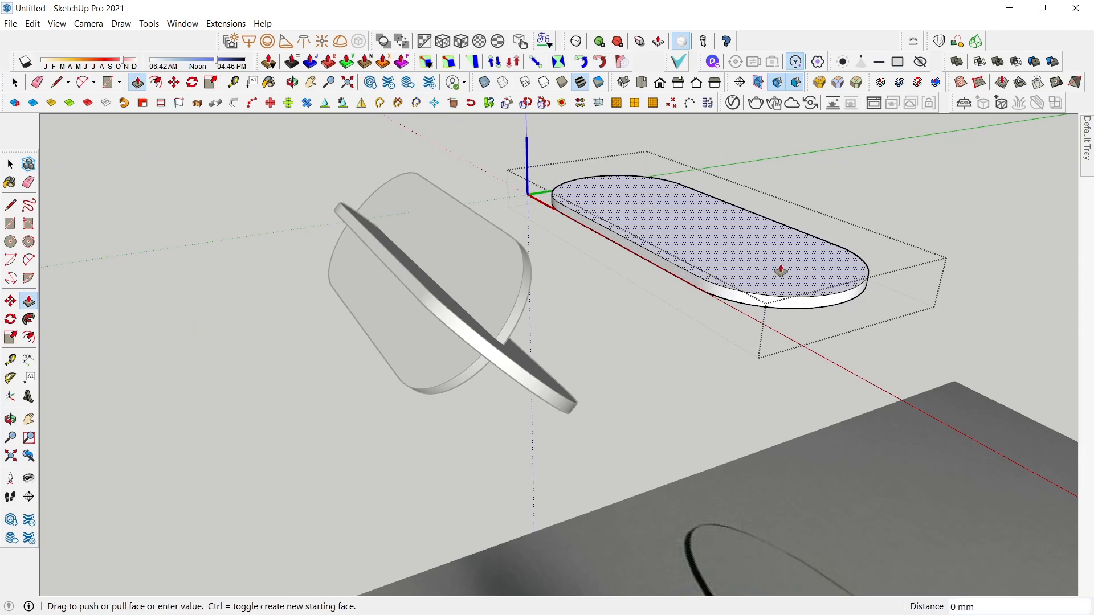
type("10")
key("Return")
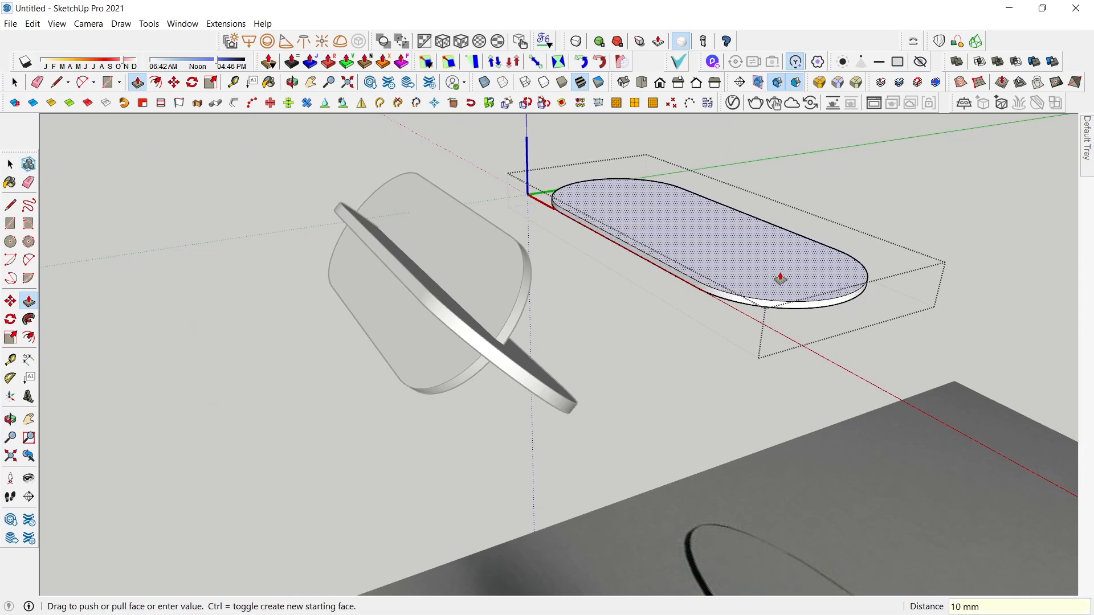
key("space")
key("Escape")
Select the thinned board and switch to a top view in parallel projection.
scroll(621, 262, "down", 4)
scroll(654, 261, "up", 3)
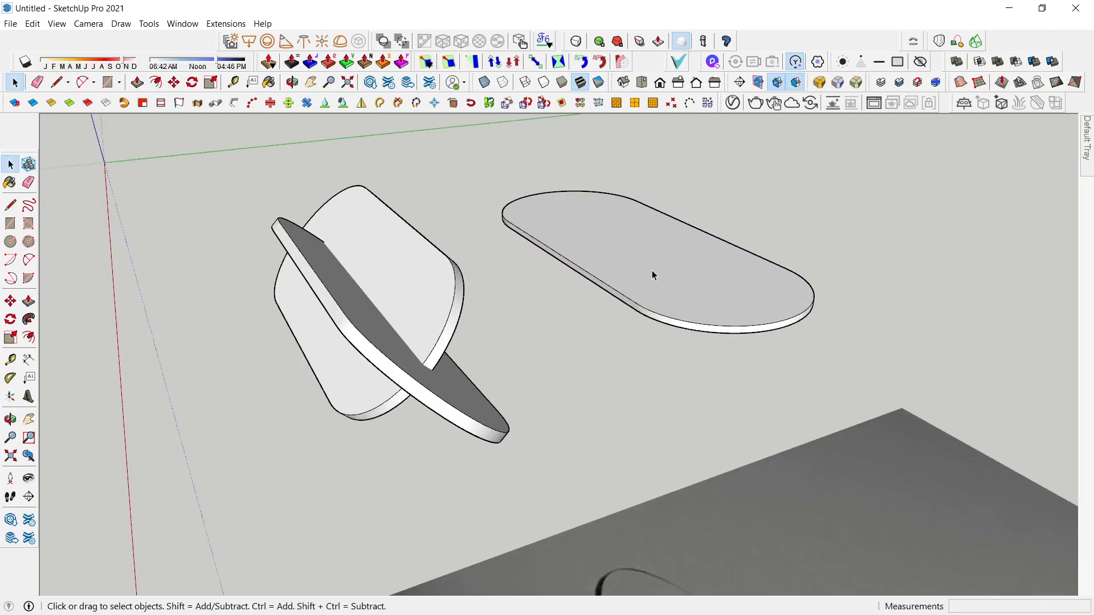
left_click(640, 274)
scroll(641, 273, "down", 2)
scroll(647, 265, "up", 3)
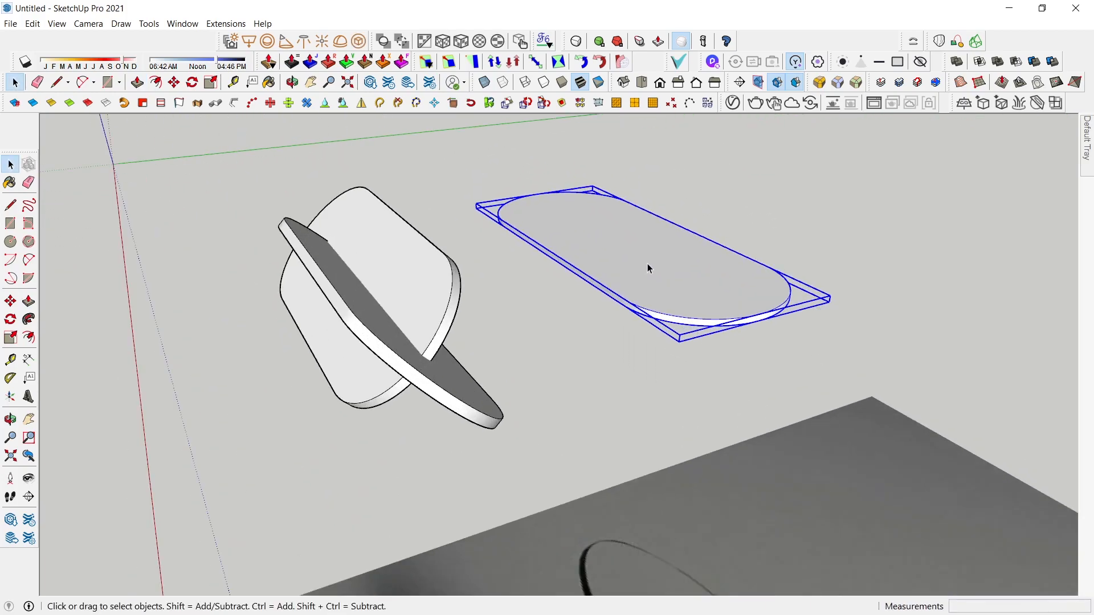
key("shift+t")
key("shift+p")
key("m")
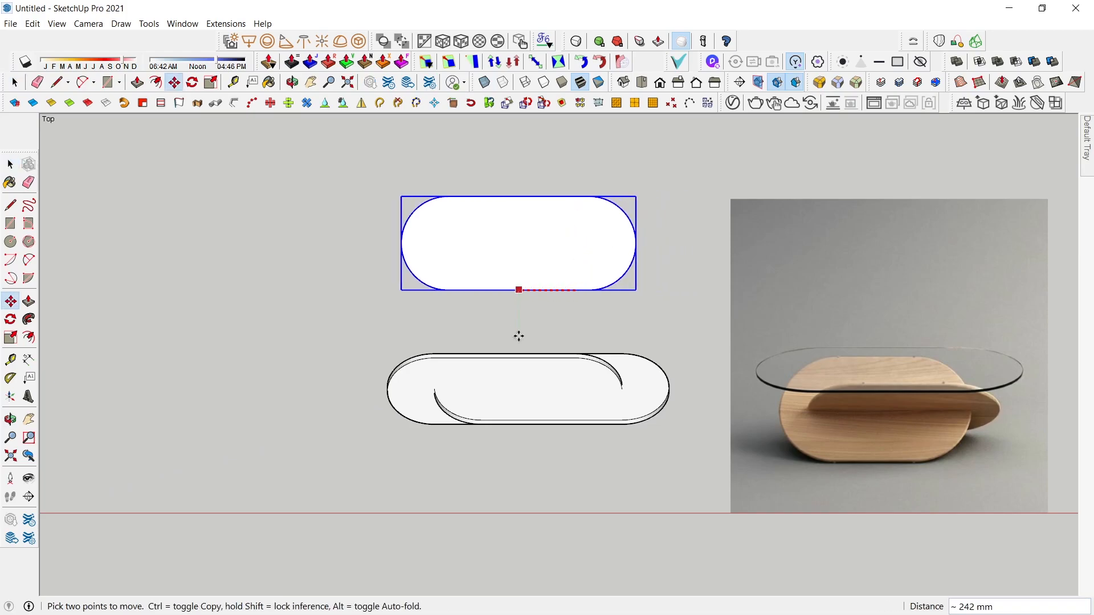
scroll(523, 319, "down", 1)
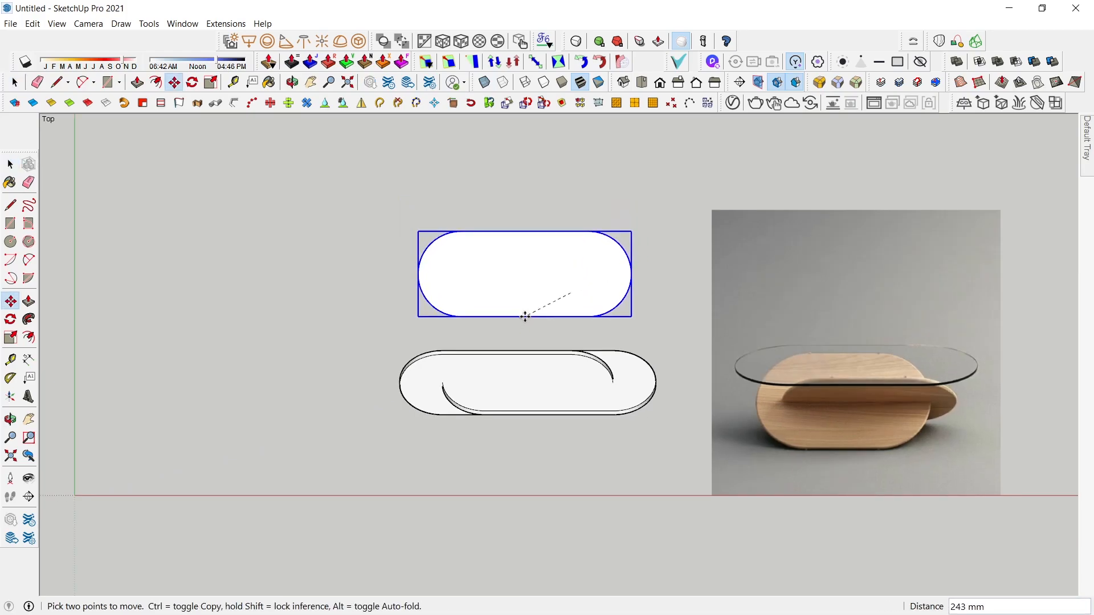
left_click(571, 292)
key("space")
Draw helper lines from the crossed base's end outward and across its full length of about 1200 mm.
key("l")
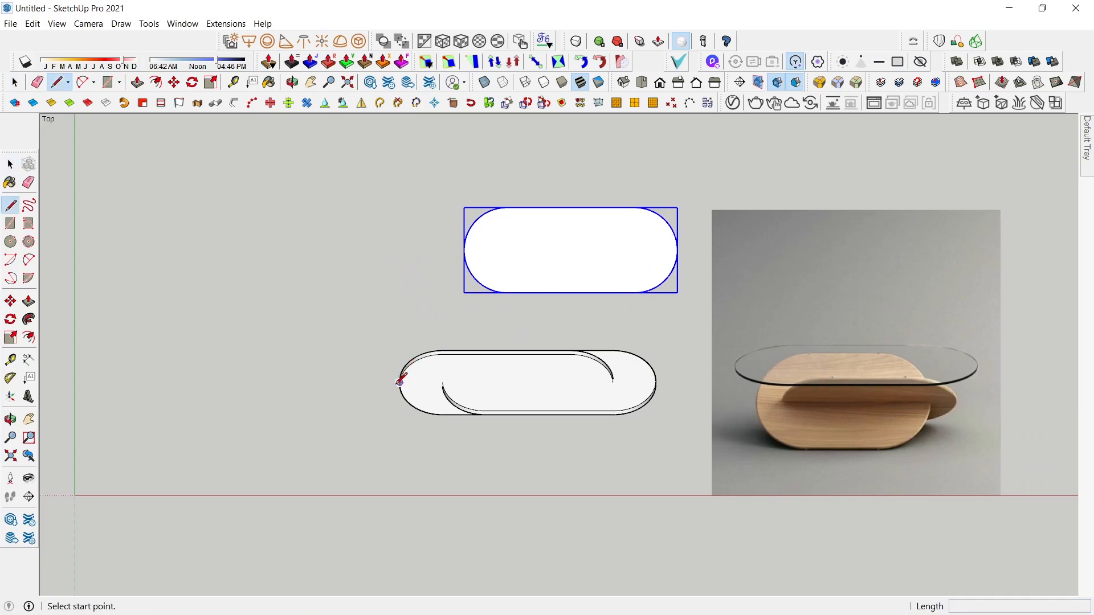
left_click(399, 381)
left_click(400, 329)
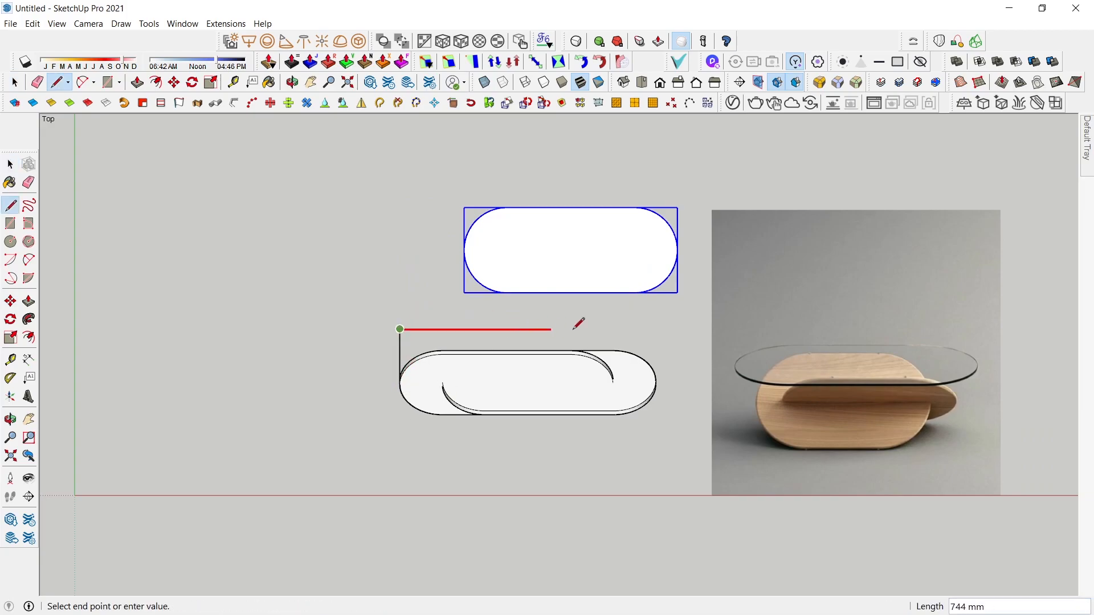
scroll(660, 376, "up", 3)
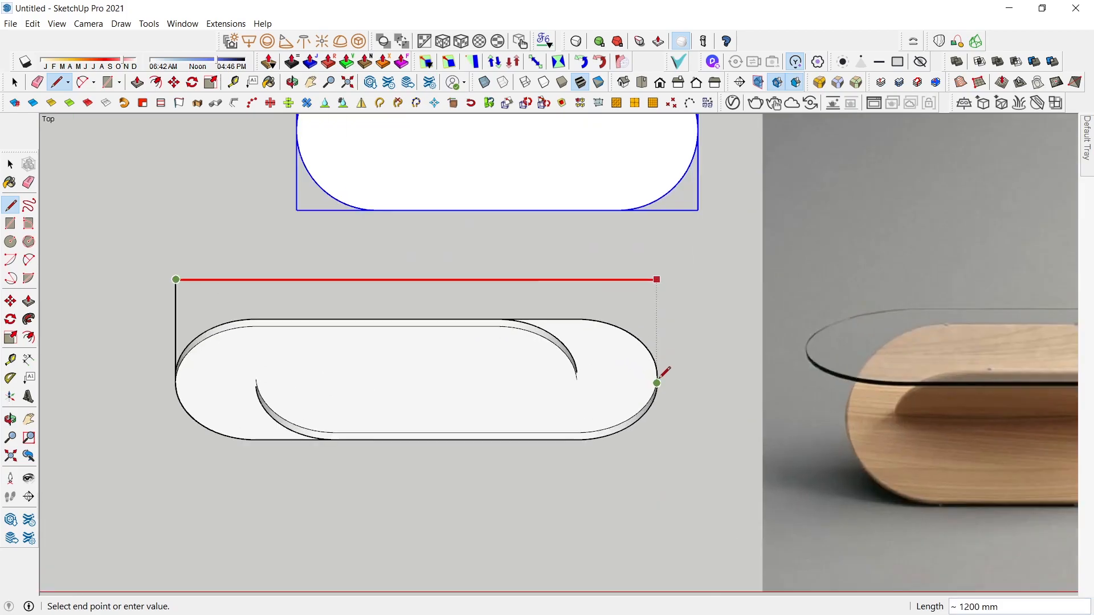
scroll(661, 375, "up", 2)
scroll(661, 365, "down", 4)
left_click(655, 370)
Move the thin board by its long edge's midpoint onto the midpoint of the lengthwise helper line.
key("space")
key("m")
left_click(546, 257)
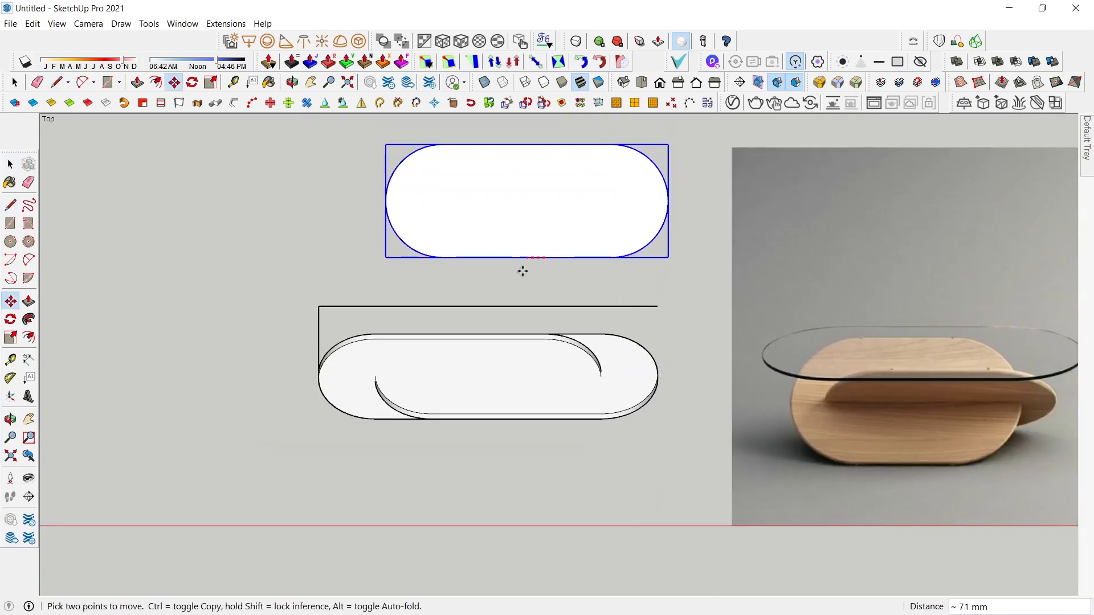
left_click(491, 306)
Erase both helper lines and reselect the thin board.
key("e")
left_click_drag(320, 302, 318, 313)
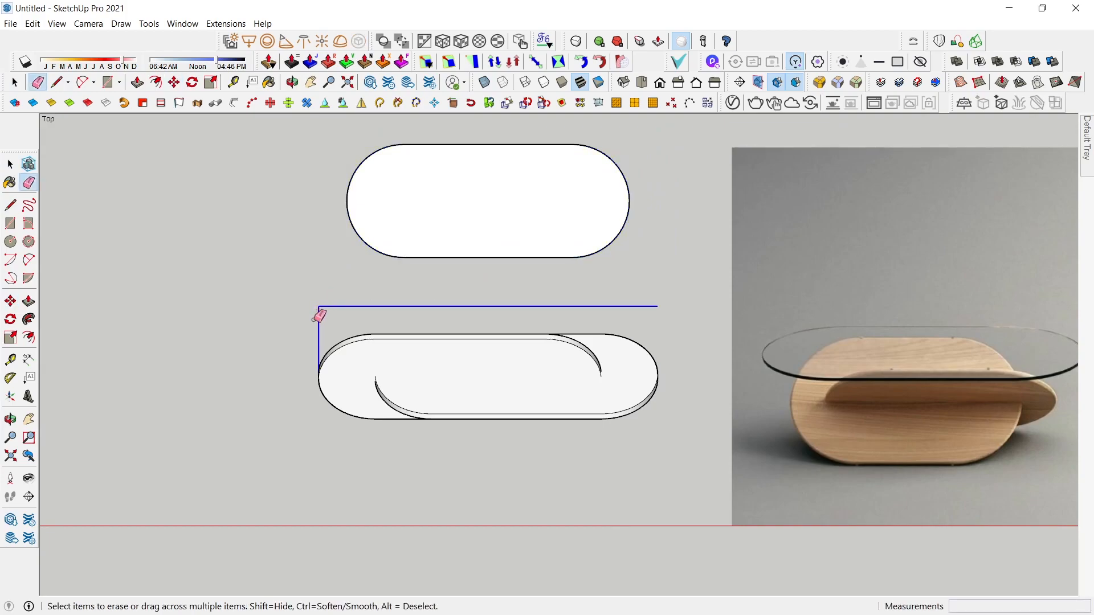
key("space")
left_click(409, 218)
key("m")
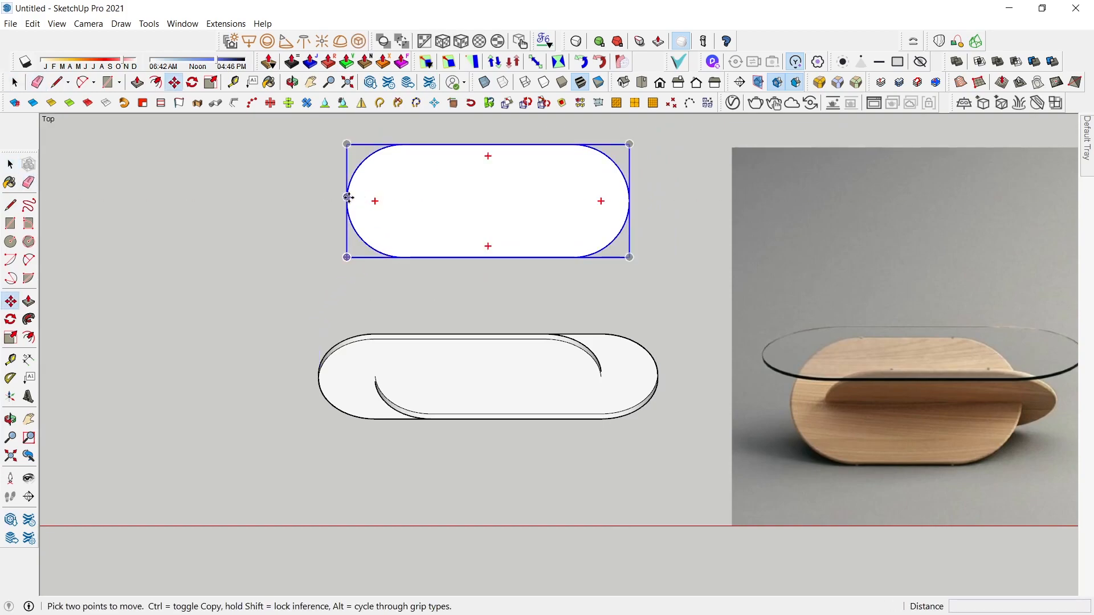
left_click(347, 200)
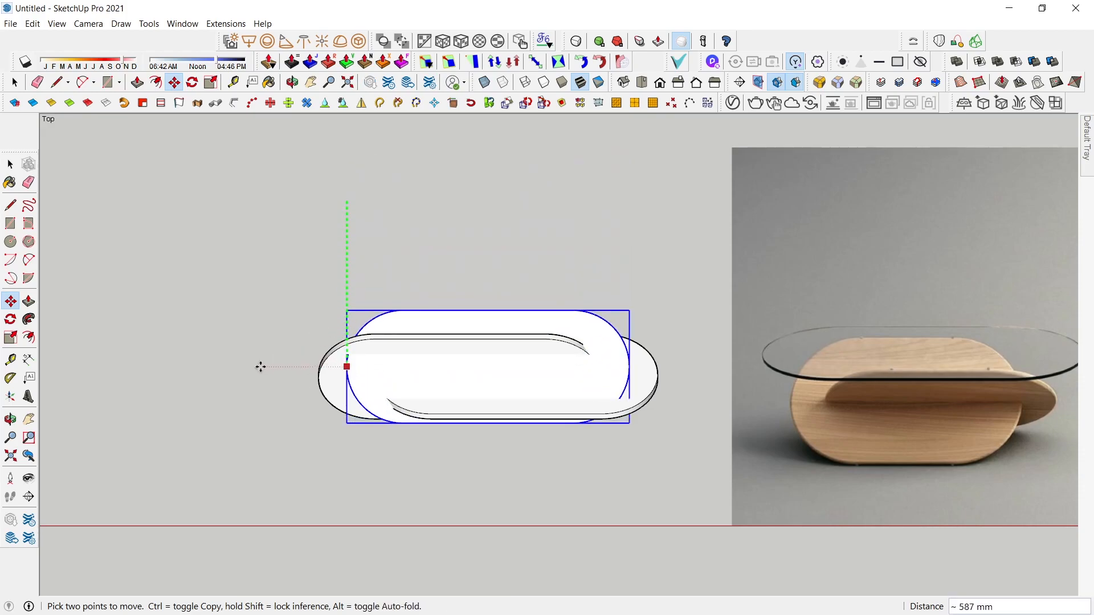
key("space")
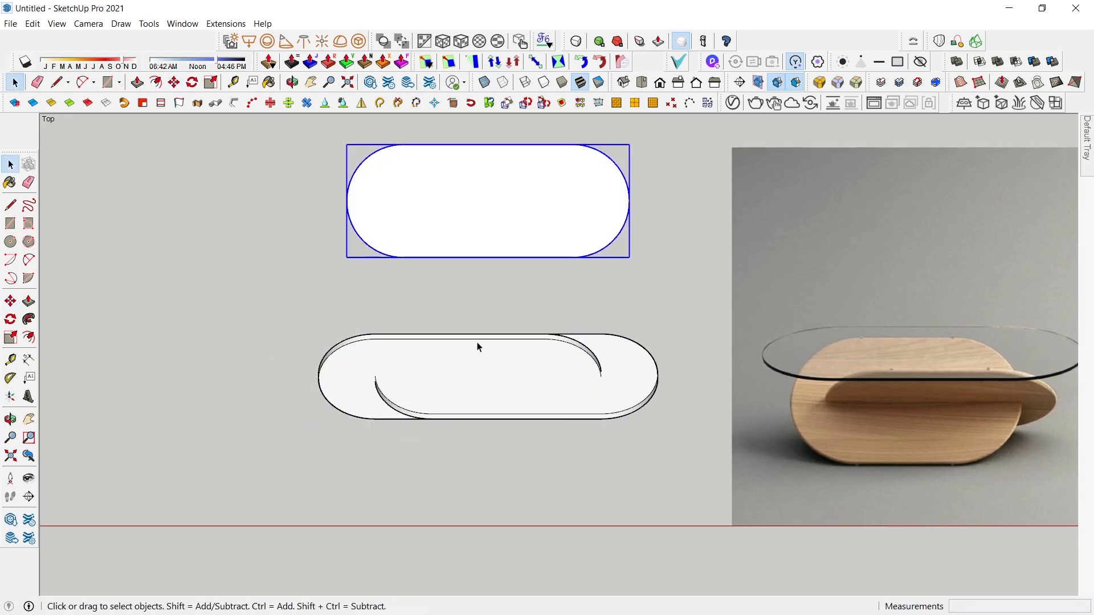
Draw helper lines from the midpoint of the base's long edge past its end and across its full depth.
key("l")
left_click(490, 334)
left_click(705, 333)
left_click(705, 418)
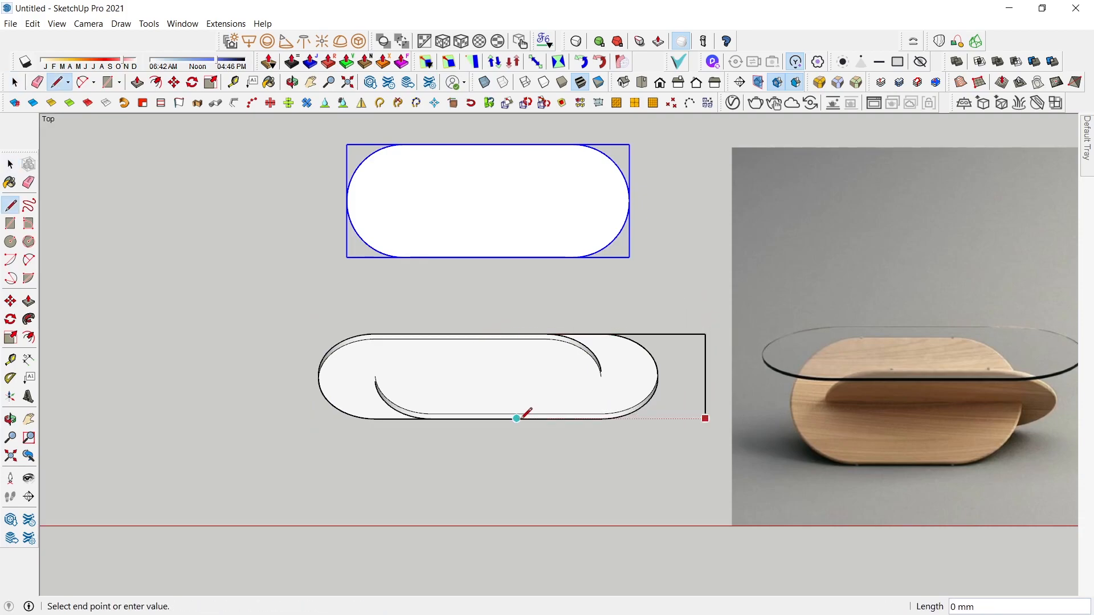
key("space")
Move the thin board by its centre along the depth direction to the depth line's midpoint, and erase the helper lines.
key("m")
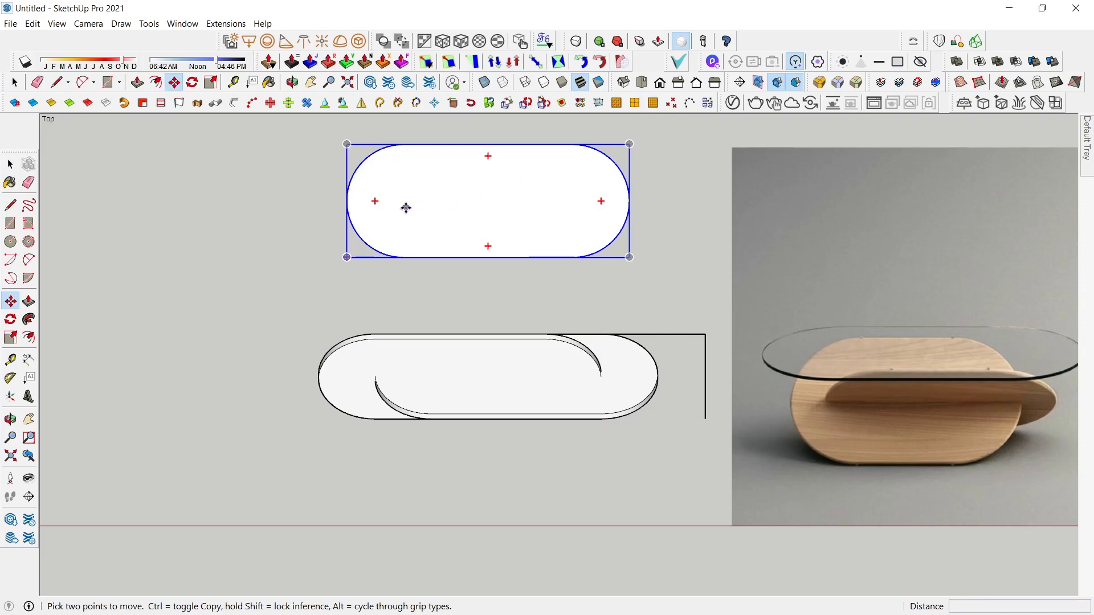
left_click(488, 202)
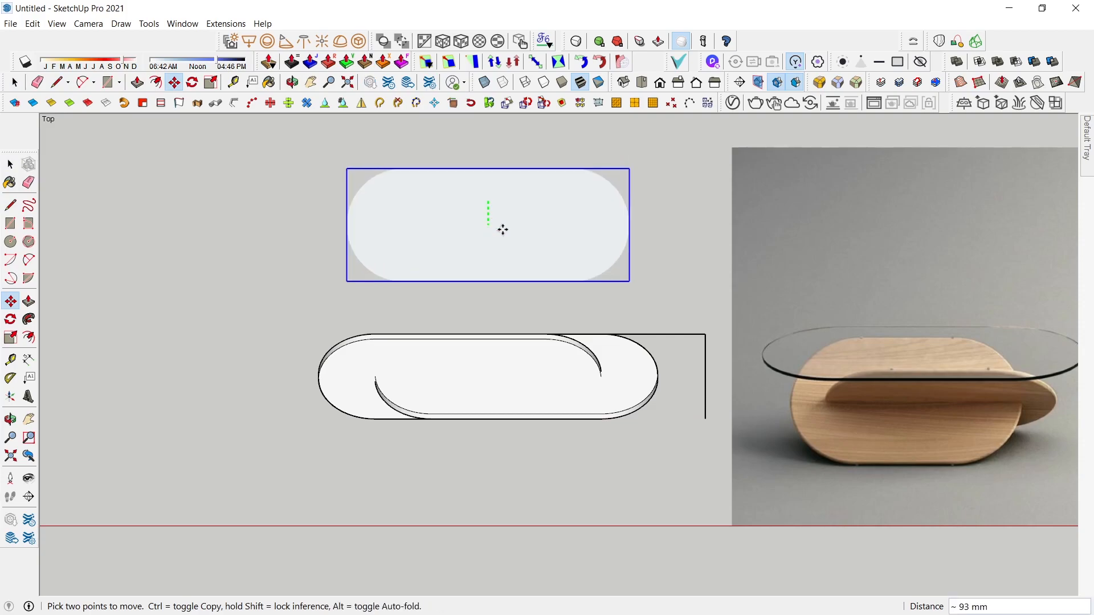
left_click(706, 376)
key("e")
left_click_drag(692, 332, 708, 361)
Select the thin board passing through the crossed base and switch to the left view.
mouse_move(598, 305)
middle_mouse_down()
mouse_move(569, 204)
mouse_move(530, 305)
middle_mouse_up()
scroll(518, 336, "up", 5)
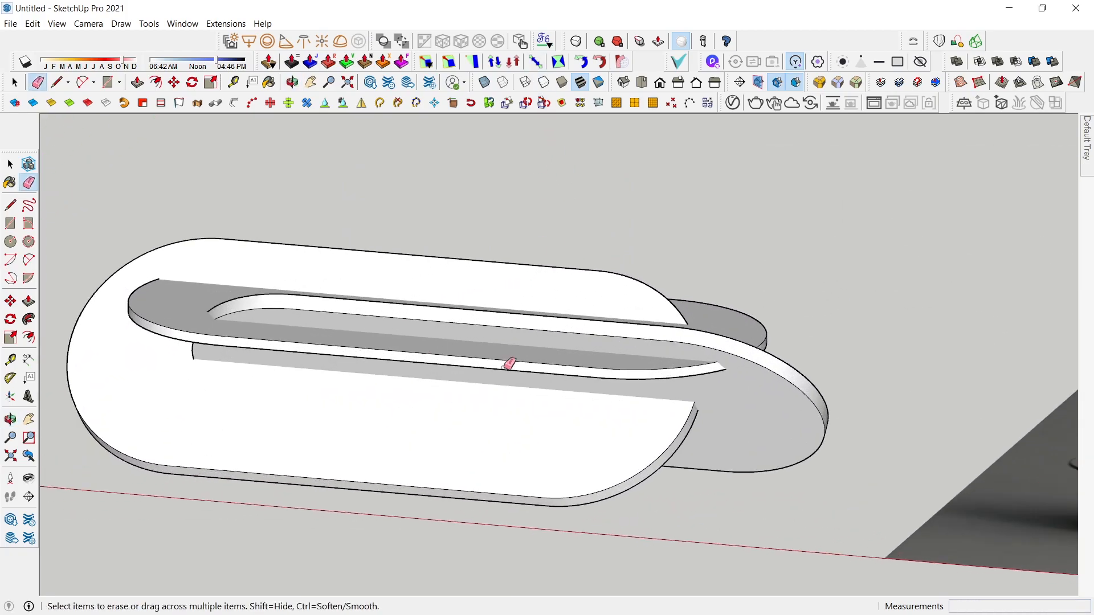
key("space")
left_click(517, 363)
scroll(516, 363, "down", 3)
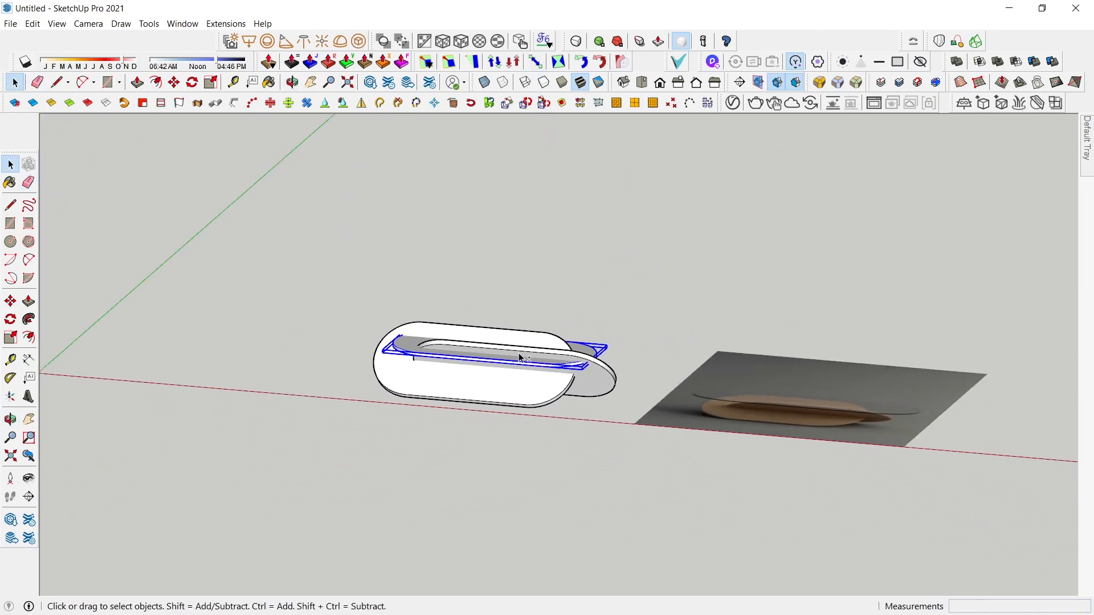
left_click(697, 84)
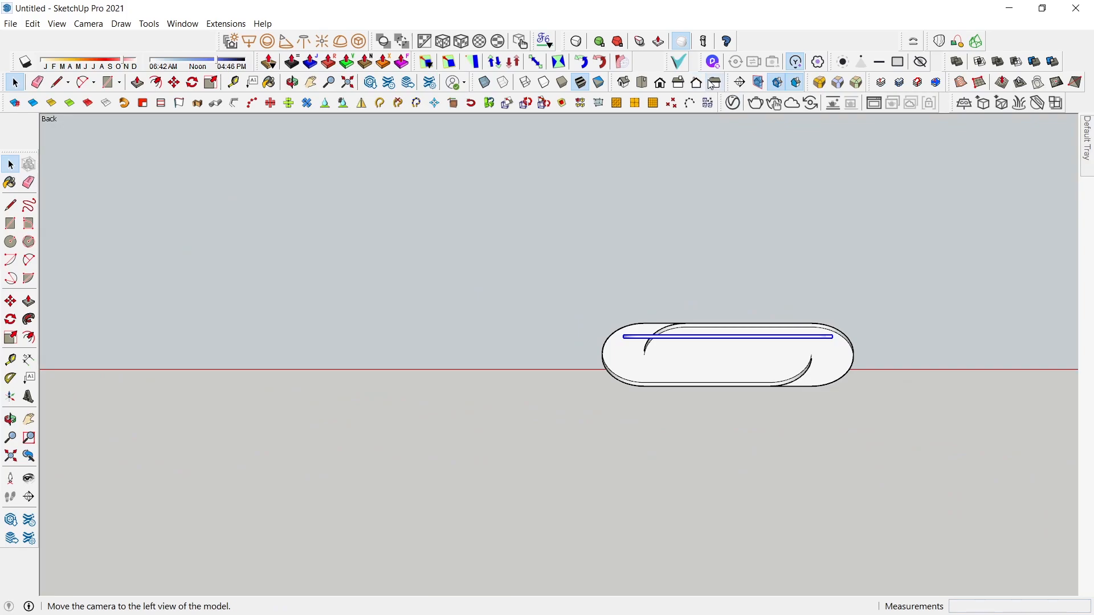
left_click(720, 83)
scroll(561, 353, "up", 5)
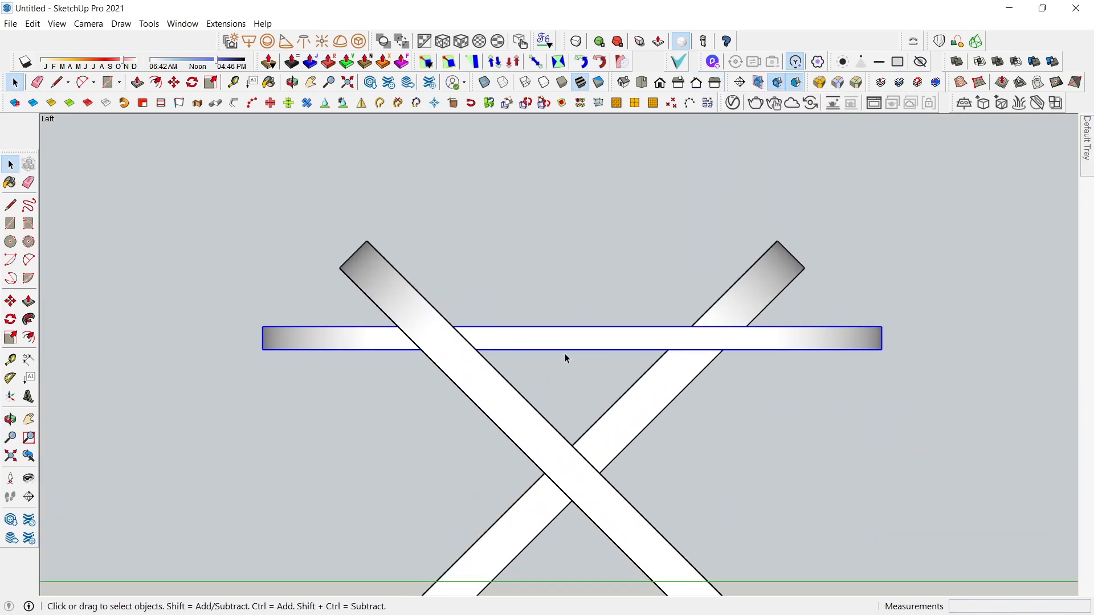
key("m")
left_click(573, 348)
key("space")
Raise the thin board vertically until its underside rests on the crossed boards' upper corners, using X-ray display temporarily.
key("m")
left_click(592, 349)
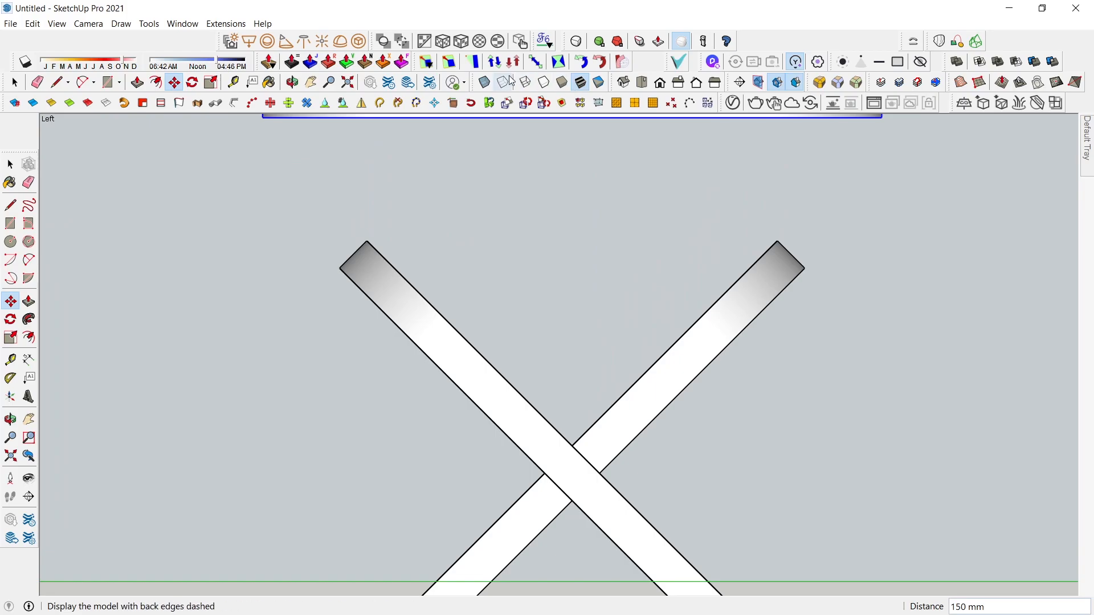
left_click(486, 84)
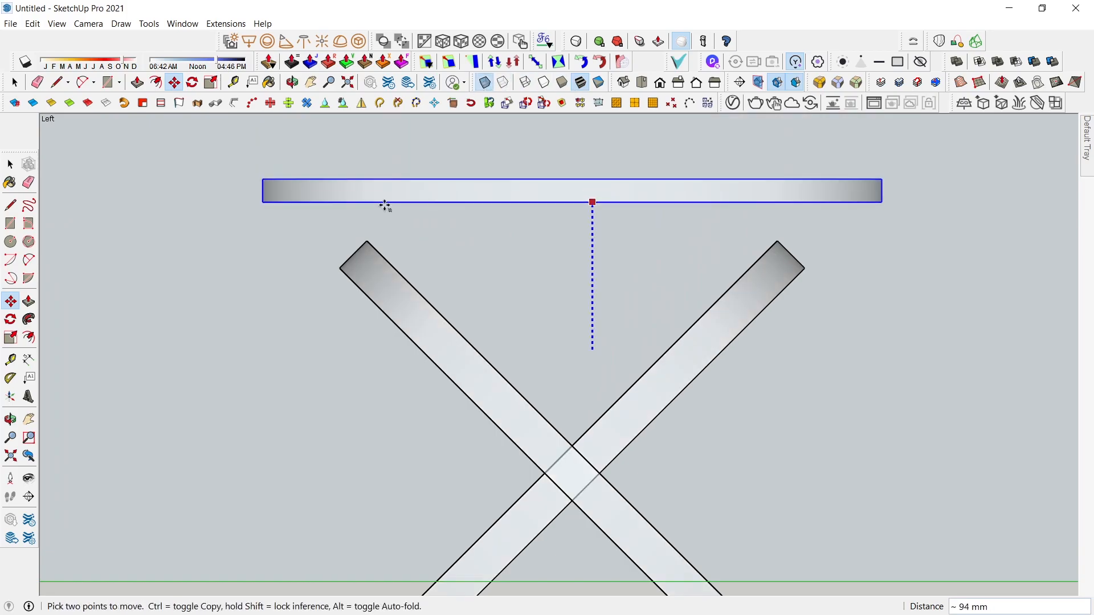
left_click(367, 240)
scroll(504, 254, "down", 5)
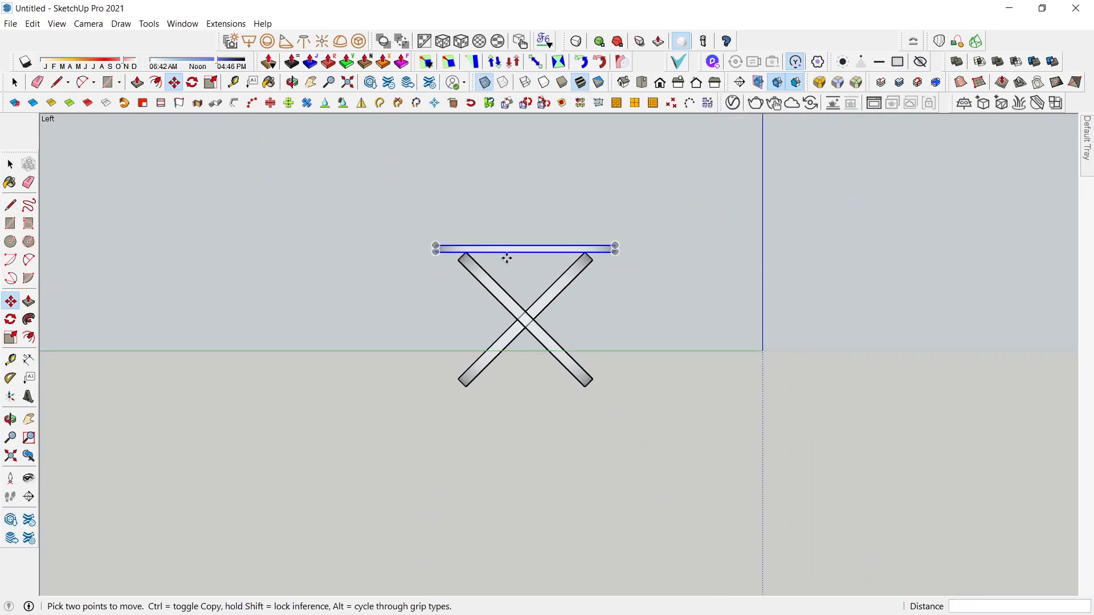
left_click(486, 84)
Select the tabletop and both crossed boards and combine them into one group.
key("space")
left_click_drag(366, 173, 712, 422)
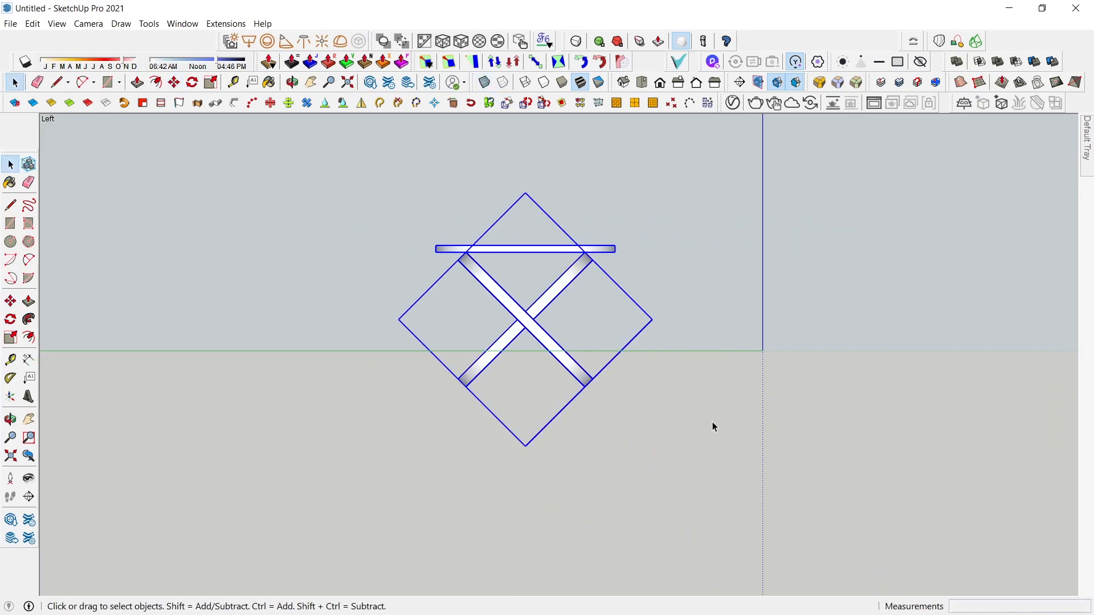
right_click(558, 293)
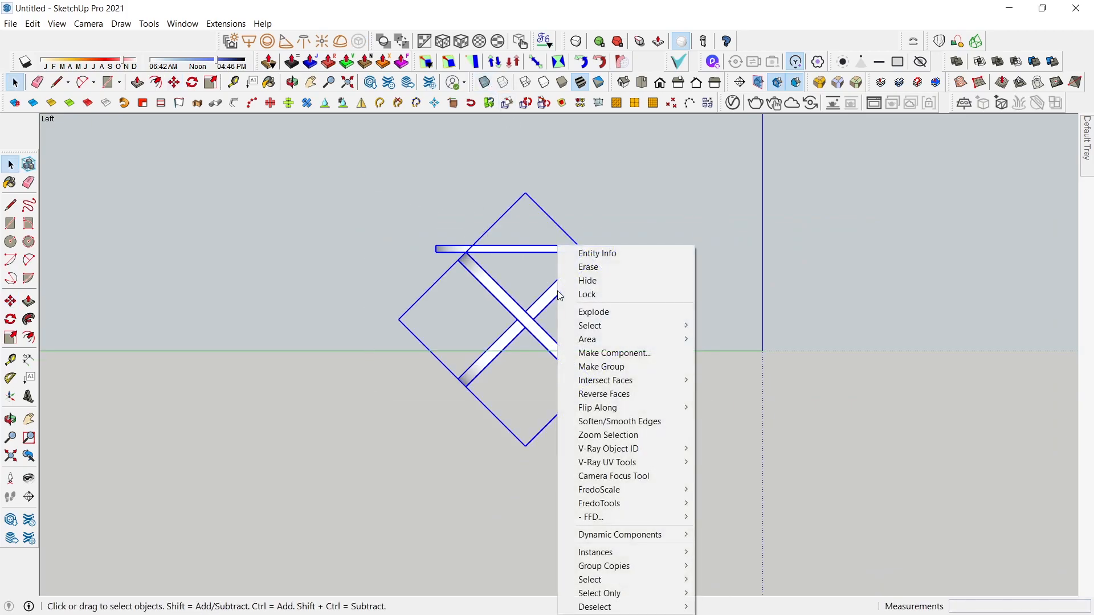
left_click(643, 370)
Raise the table group vertically so its lowest corners rest on the ground plane, and deselect it.
scroll(577, 392, "up", 2)
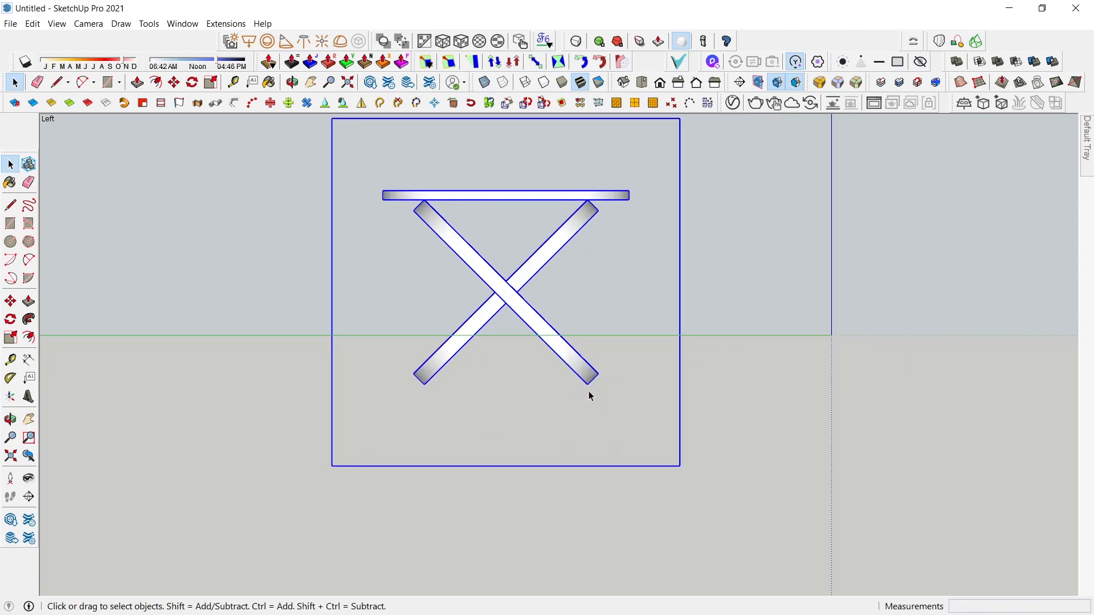
key("m")
left_click(587, 384)
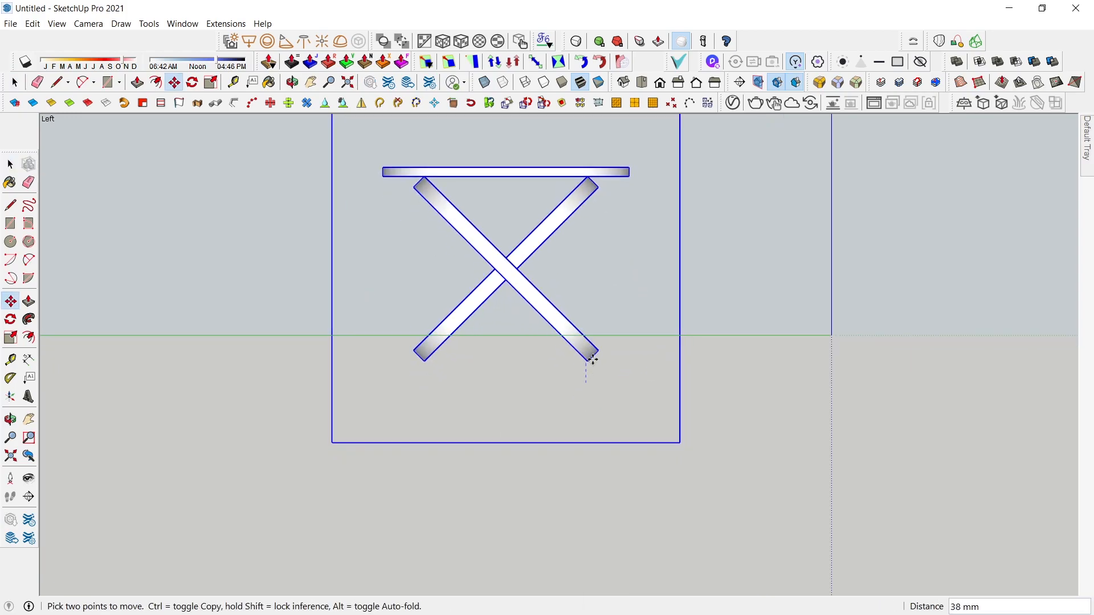
left_click(831, 335)
scroll(615, 358, "down", 4)
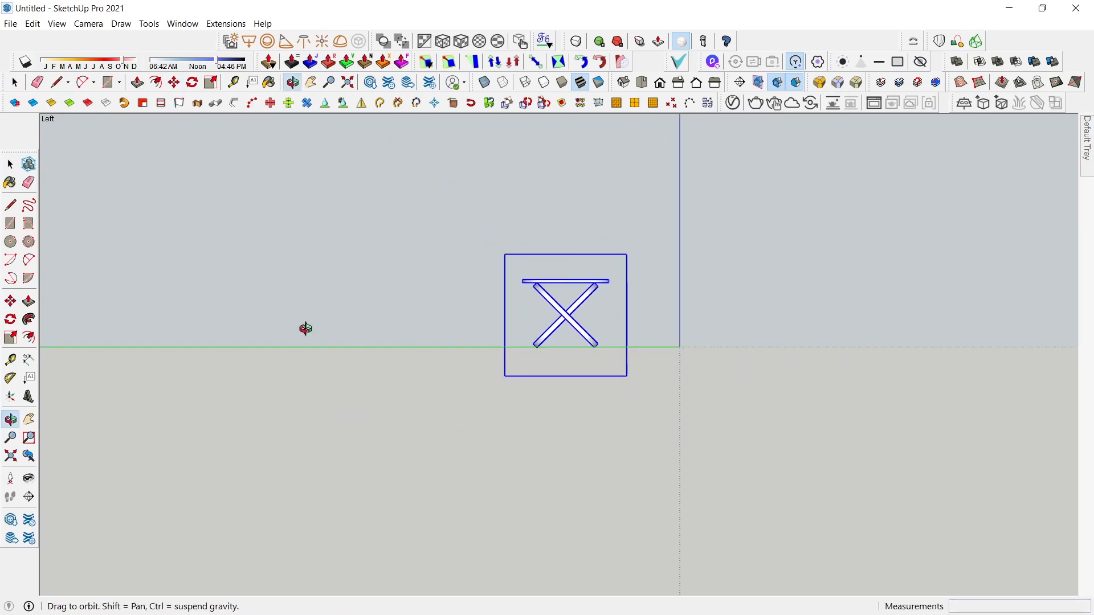
middle_click_drag(306, 327, 864, 435)
middle_click_drag(524, 348, 901, 388)
middle_click_drag(512, 410, 616, 349)
key("space")
left_click(556, 300)
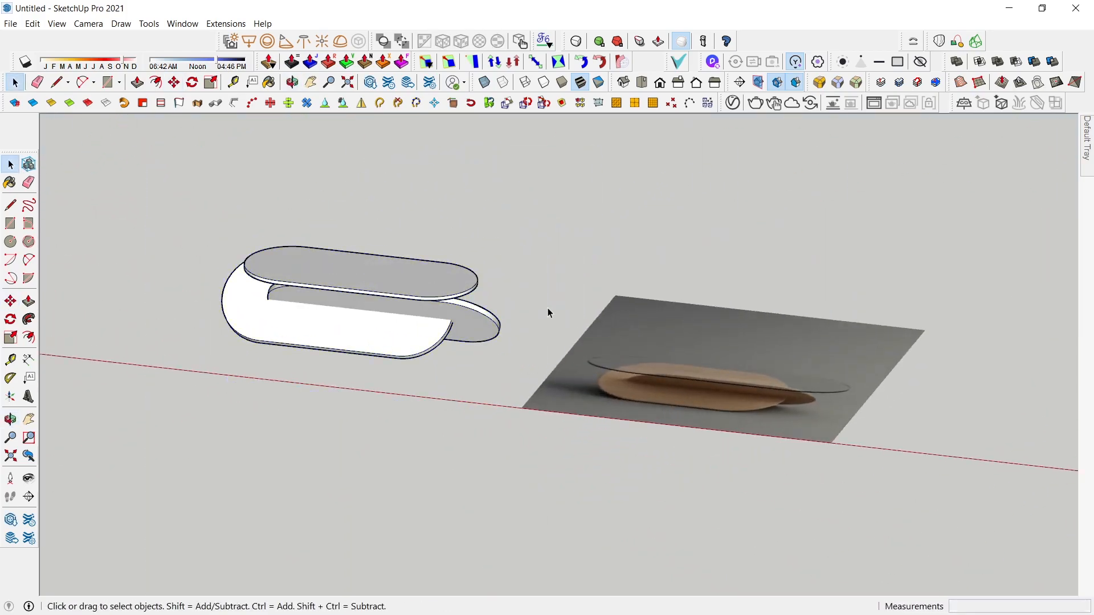
Open the table group and its nested front crossed board for editing.
scroll(501, 322, "up", 5)
mouse_move(398, 334)
middle_mouse_down()
mouse_move(454, 378)
mouse_move(381, 344)
middle_mouse_up()
left_click(382, 345)
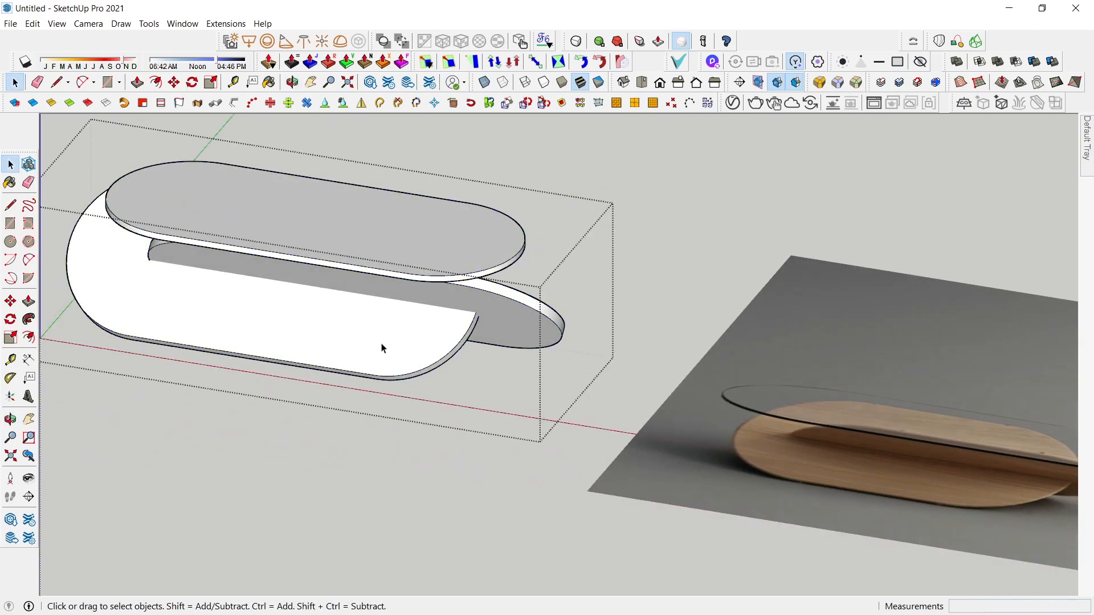
double_click(382, 345)
left_click(414, 335)
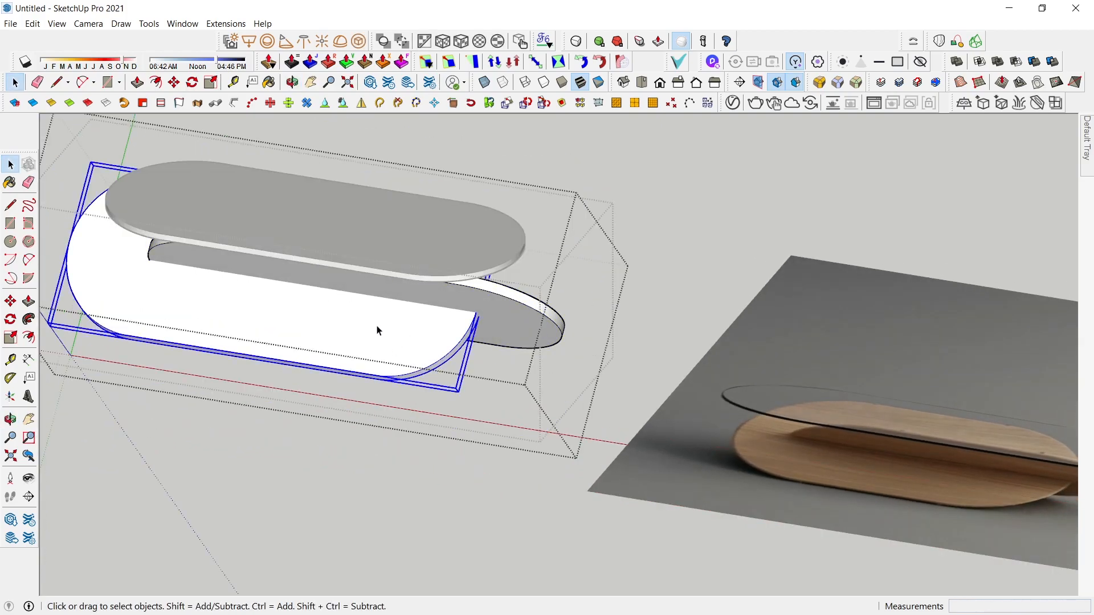
mouse_move(378, 327)
middle_mouse_down()
mouse_move(366, 337)
mouse_move(381, 308)
middle_mouse_up()
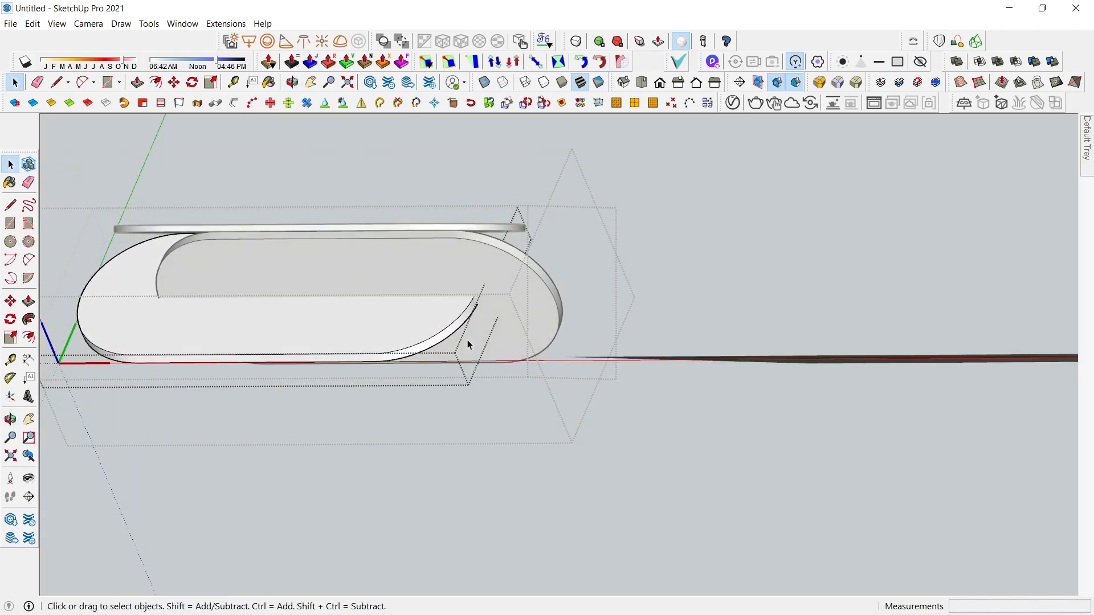
middle_click_drag(466, 340, 519, 426)
Measure half the thickness of the front board's edge with the Tape Measure.
scroll(758, 508, "up", 10)
scroll(835, 489, "down", 3)
scroll(747, 441, "down", 5)
middle_click_drag(746, 441, 420, 323)
scroll(433, 382, "up", 6)
key("t")
left_click(445, 406)
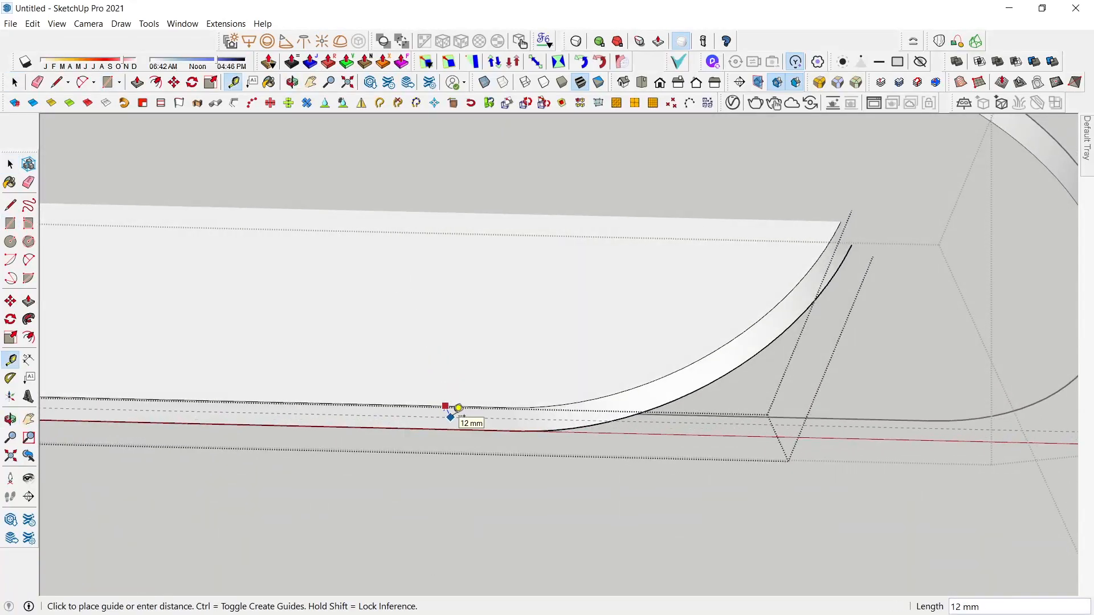
key("space")
Try to round the front board's edges using Round Corner with a 22 mm offset, and undo the rounding.
double_click(540, 362)
scroll(593, 373, "down", 6)
left_click(579, 358)
middle_click_drag(578, 358, 564, 422)
left_click(819, 84)
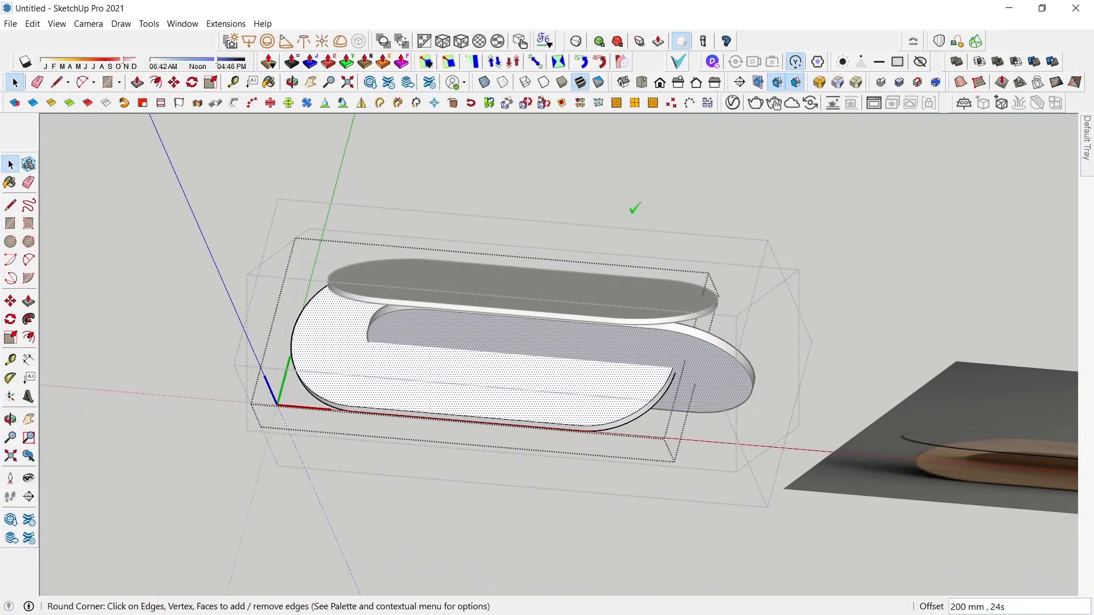
left_click(340, 145)
type("22")
key("Return")
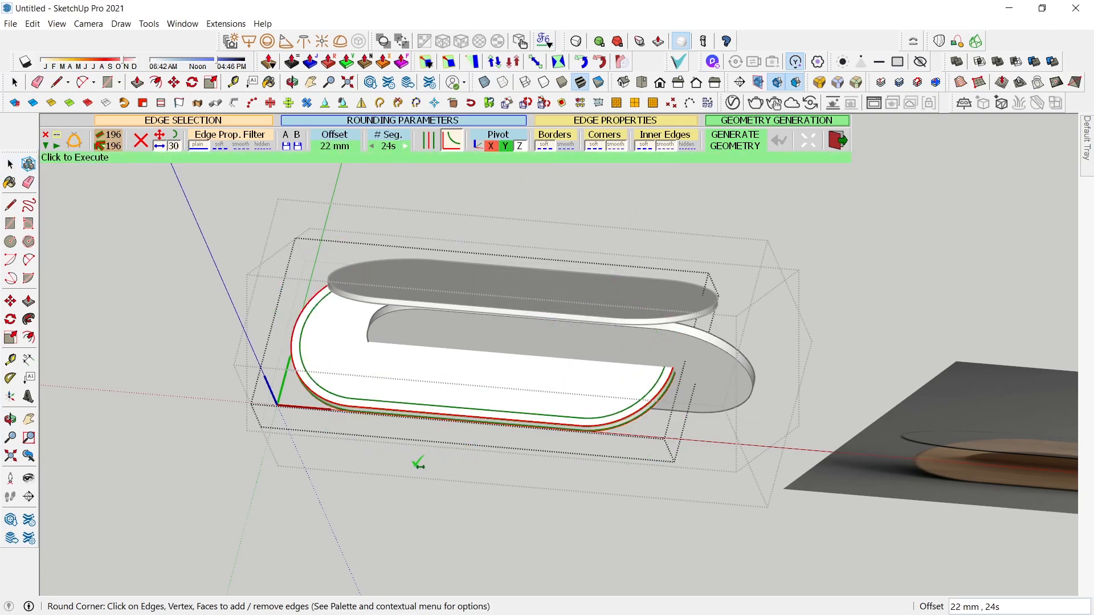
left_click(395, 478)
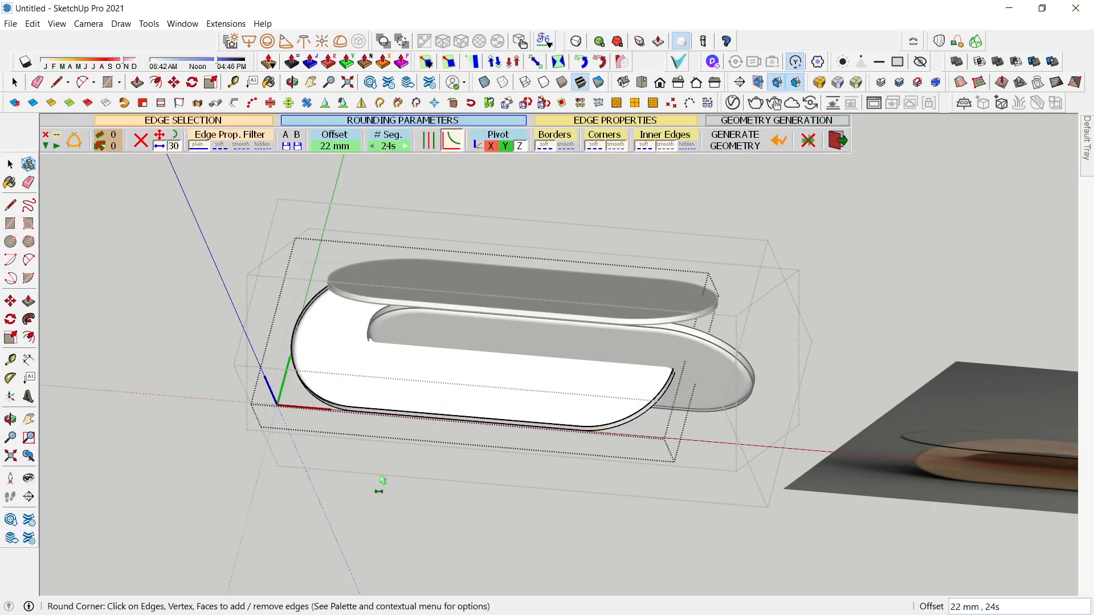
middle_click_drag(380, 483, 655, 393)
key("ctrl+z")
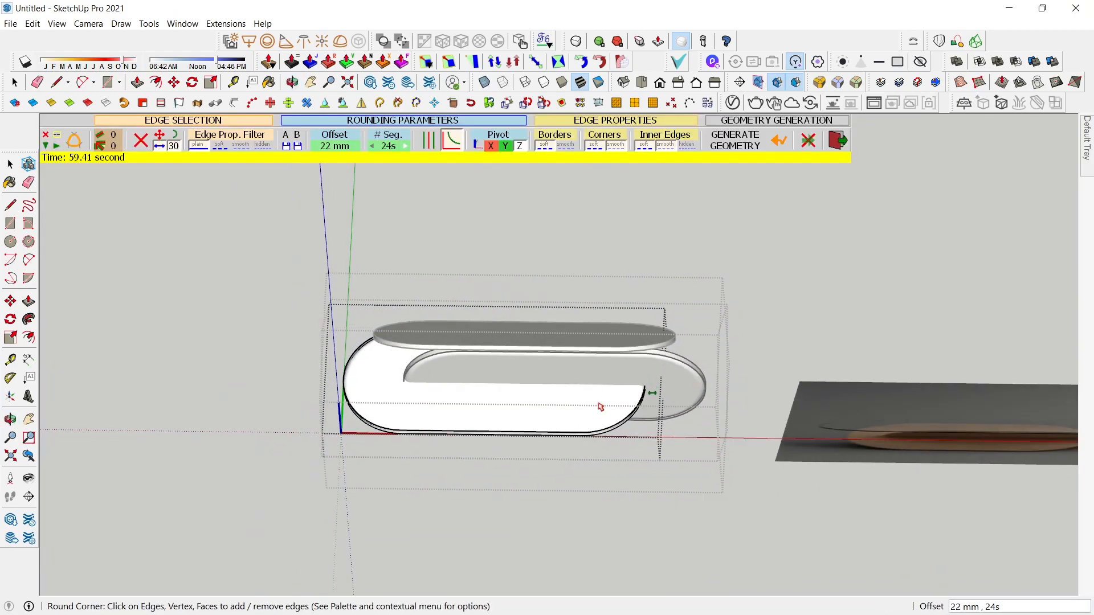
Measure the front board's edge again from its rim towards the middle of its thickness.
scroll(627, 405, "up", 5)
middle_click_drag(517, 419, 515, 404)
key("space")
scroll(519, 416, "up", 6)
key("t")
left_click(532, 453)
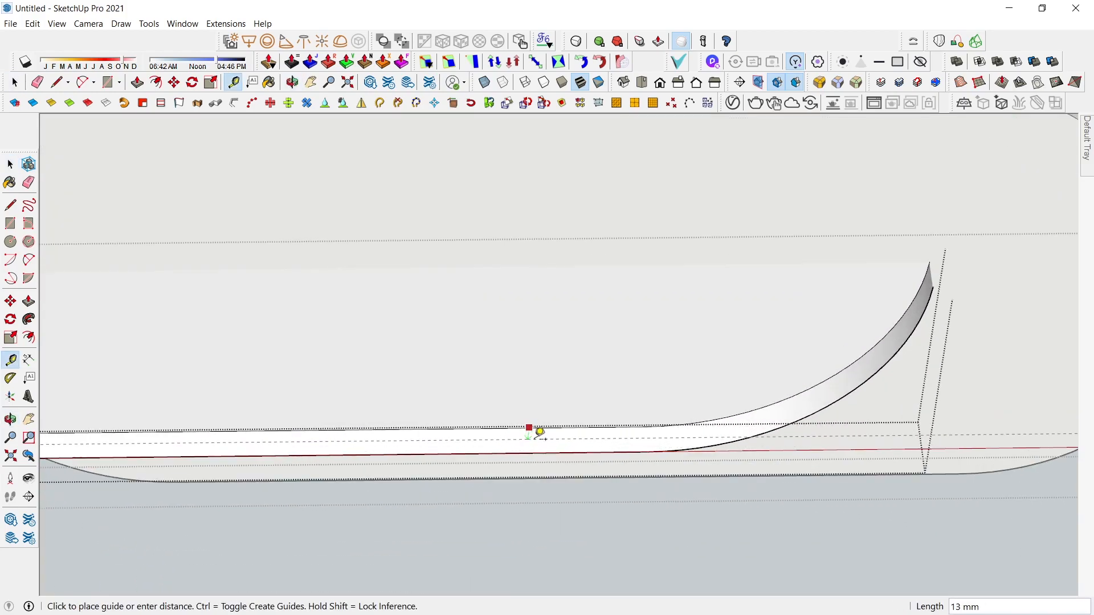
scroll(541, 439, "up", 2)
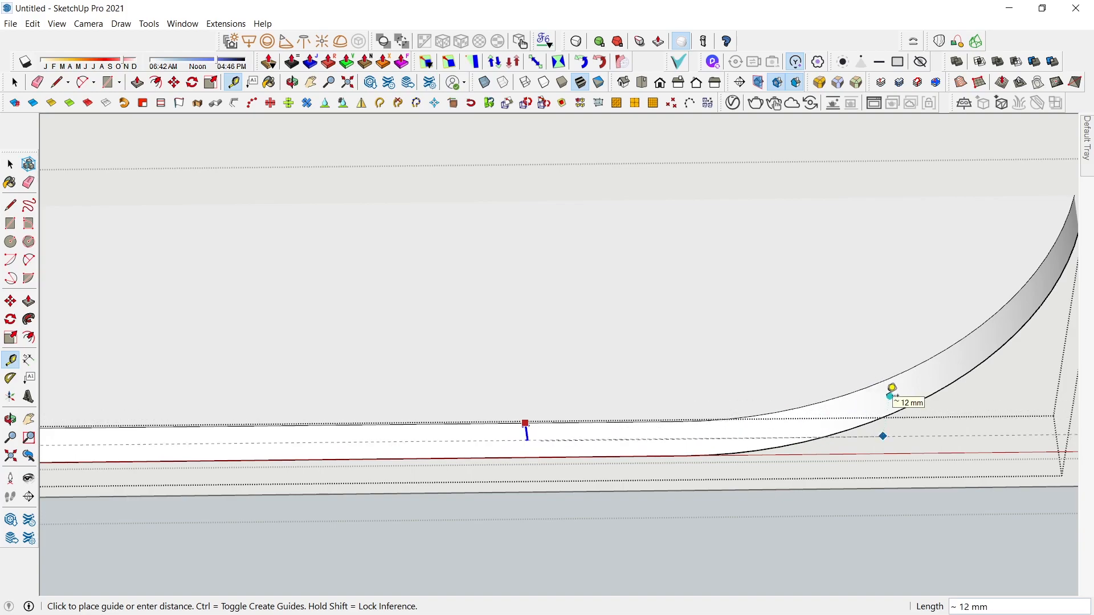
scroll(754, 384, "down", 6)
key("space")
Round the front crossed board's edges with Round Corner, using a 12 mm offset.
middle_click_drag(605, 434, 724, 331)
left_click(820, 84)
middle_click_drag(558, 256, 362, 153)
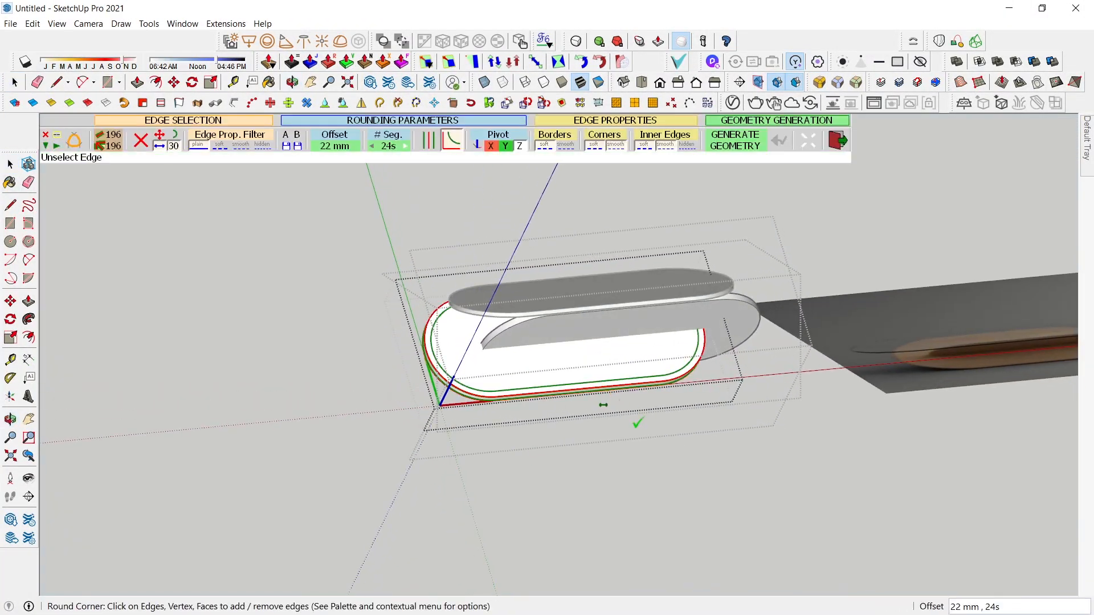
left_click(334, 147)
type("12")
key("Return")
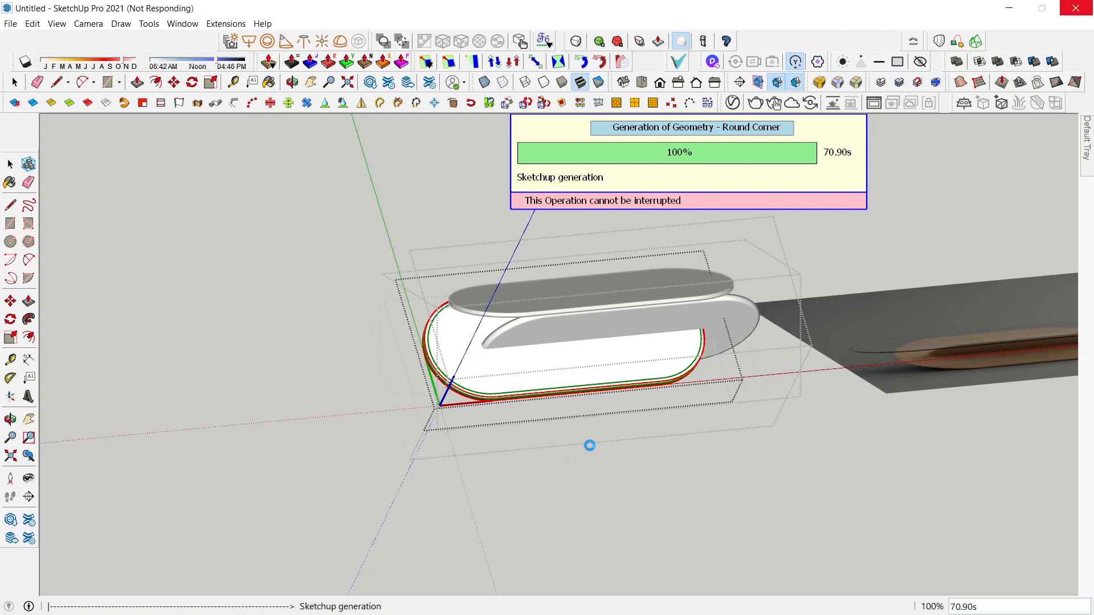
middle_click_drag(593, 451, 524, 328)
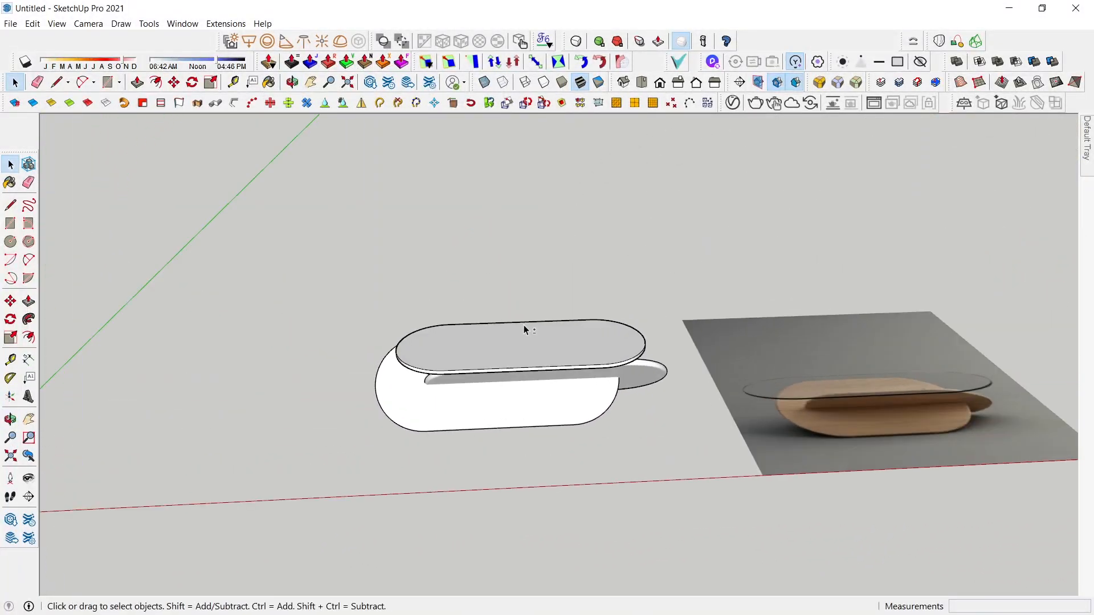
Open the table group and stretch its thin top lengthwise about its centre to about 1239 mm with Box Stretching.
middle_click_drag(561, 382, 410, 429)
scroll(441, 368, "down", 3)
middle_click_drag(442, 368, 452, 325)
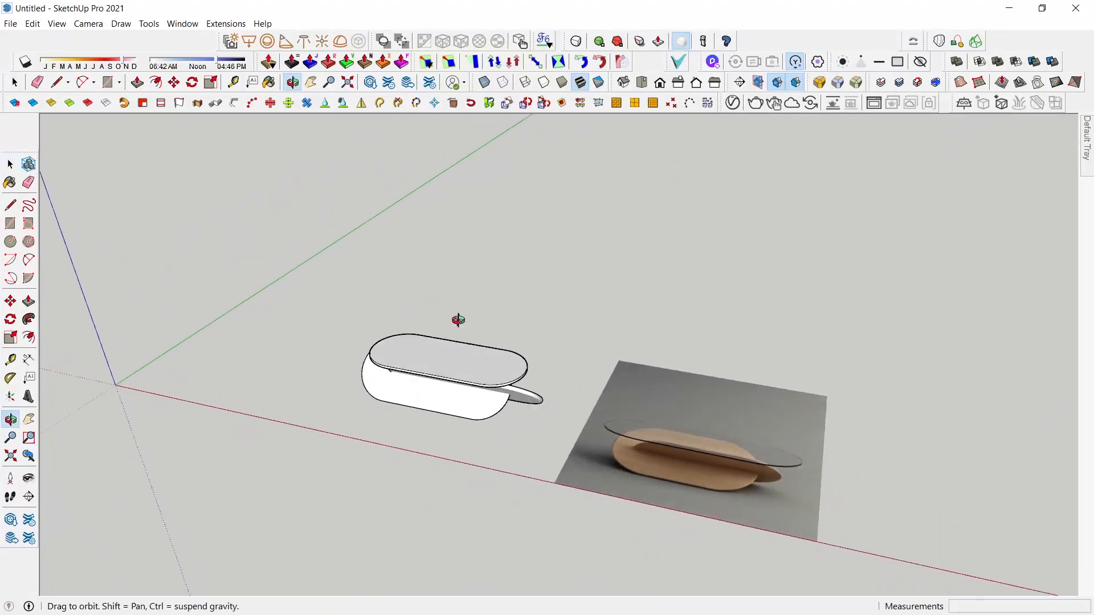
scroll(425, 364, "up", 5)
left_click(479, 374)
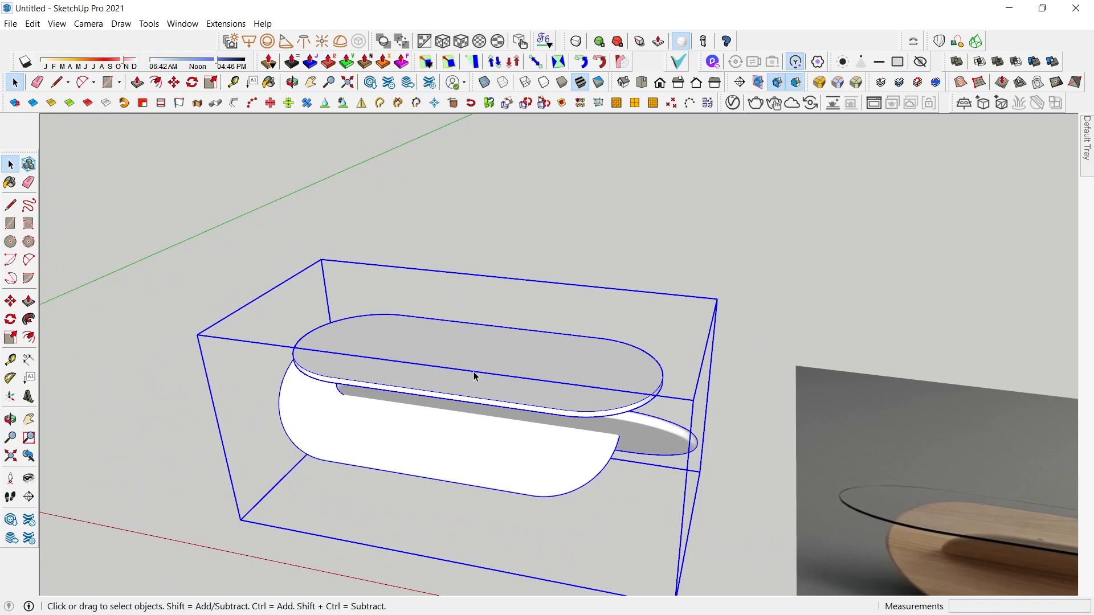
scroll(483, 361, "down", 3)
double_click(495, 366)
left_click(513, 370)
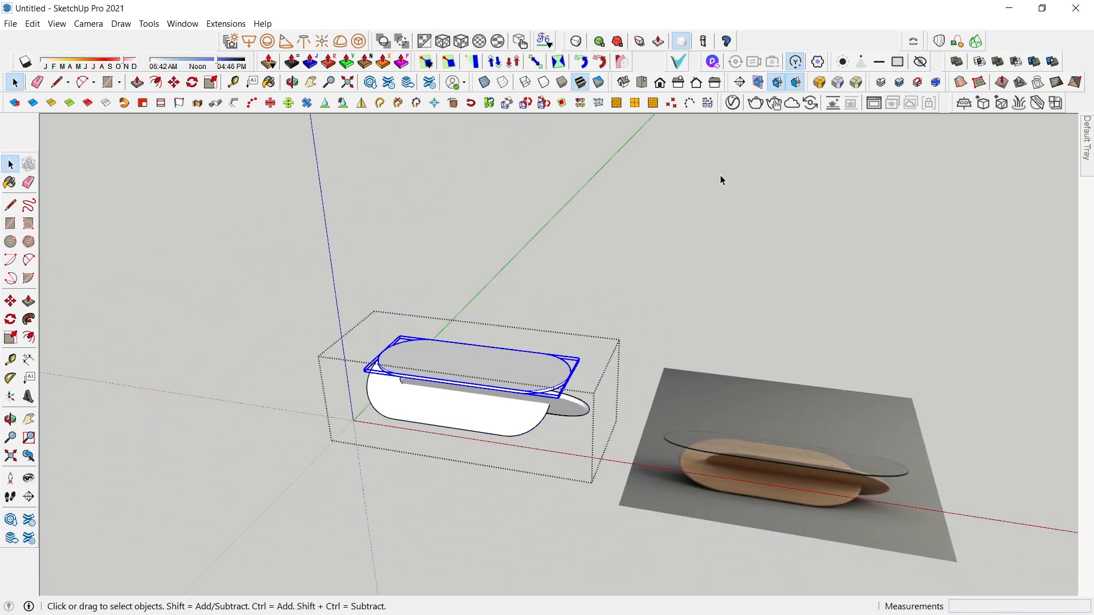
left_click(535, 61)
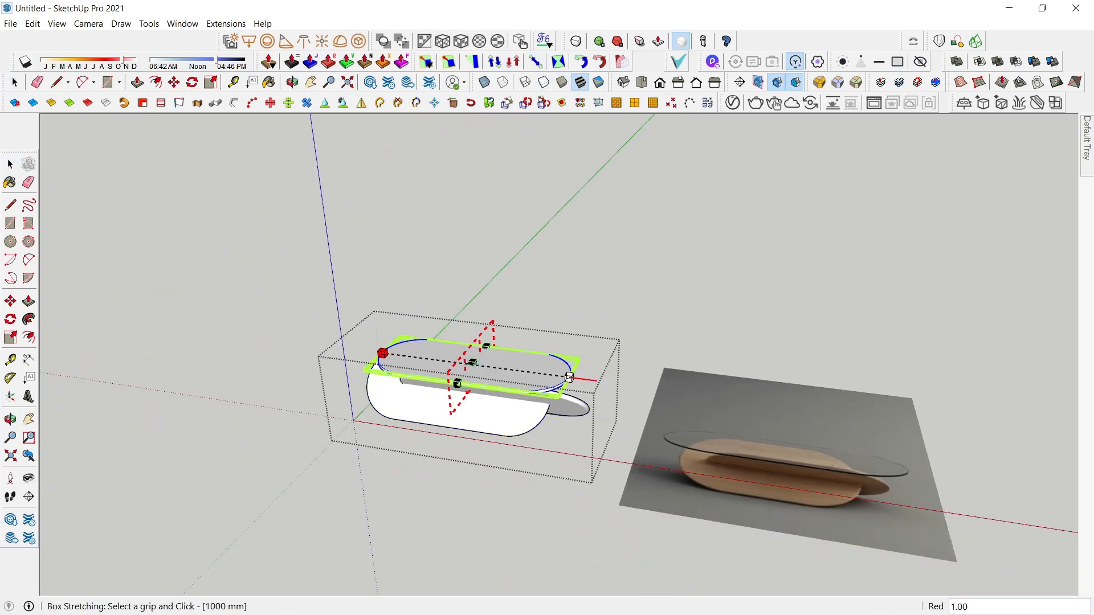
left_click(569, 378)
key("ctrl")
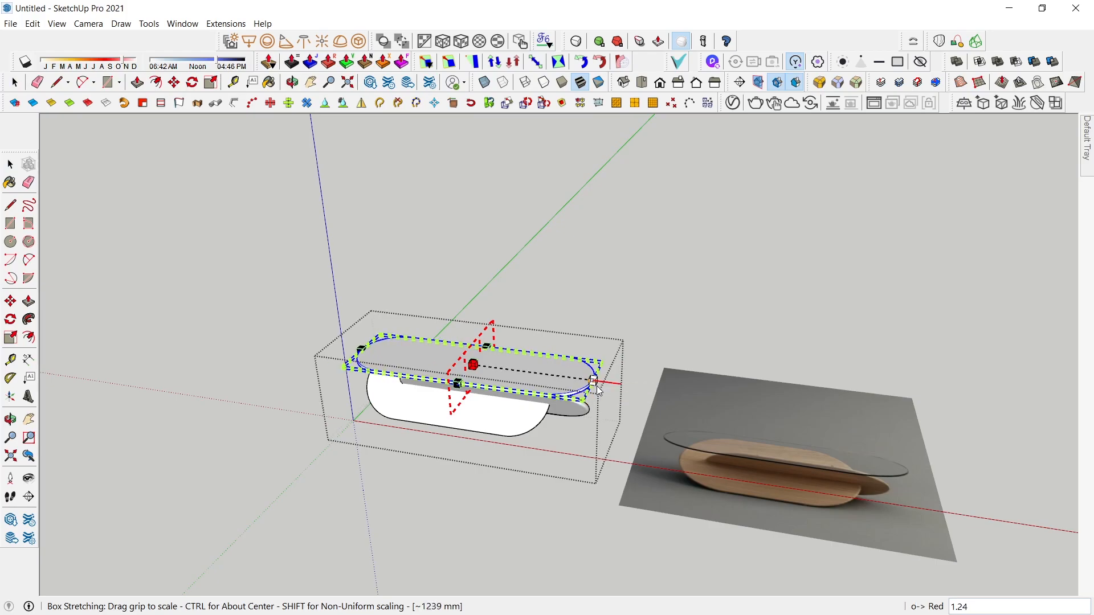
left_click(597, 386)
key("space")
key("Escape")
Open the thin top for editing inside the table group and select all its geometry.
middle_click_drag(581, 363, 466, 370)
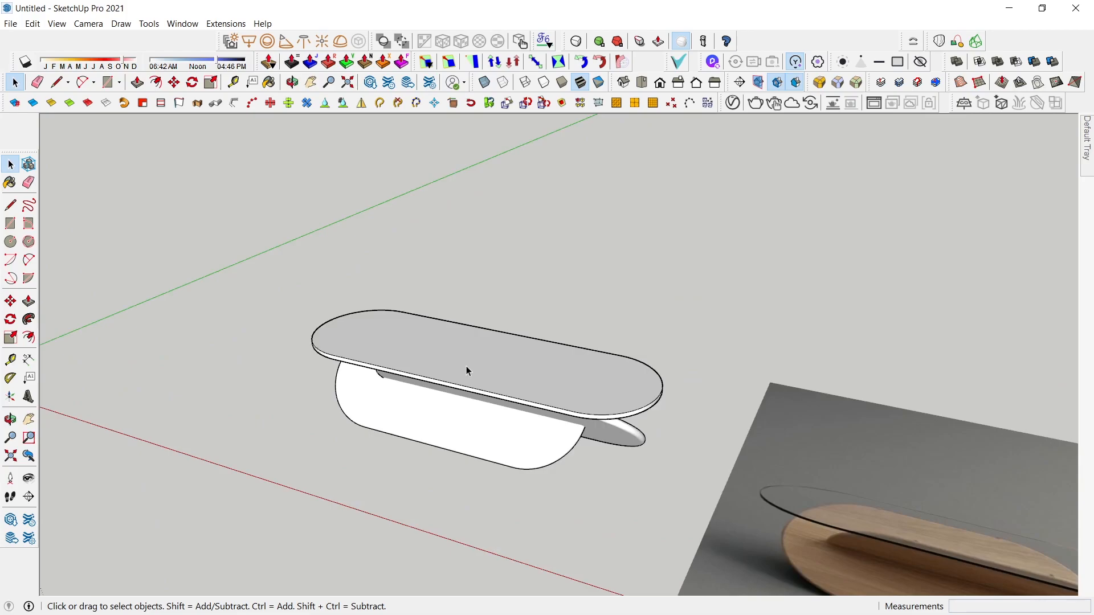
left_click(466, 371)
double_click(463, 365)
double_click(463, 364)
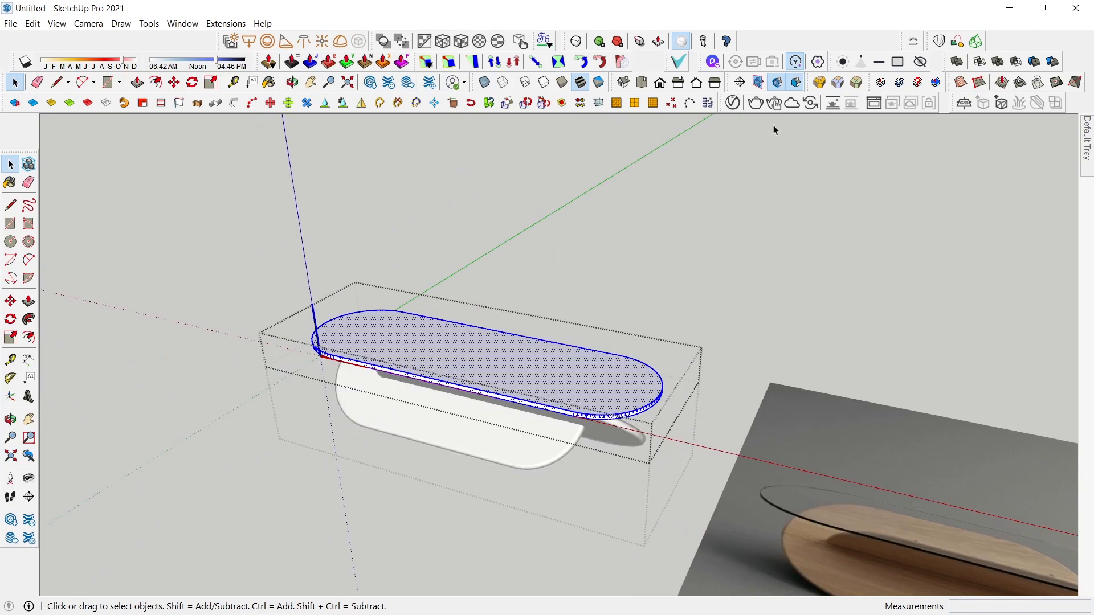
In the V-Ray render settings, turn off Progressive rendering and set the global illumination primary rays to Irradiance map.
left_click(733, 103)
left_click(654, 197)
left_click(669, 231)
left_click(800, 262)
left_click(788, 277)
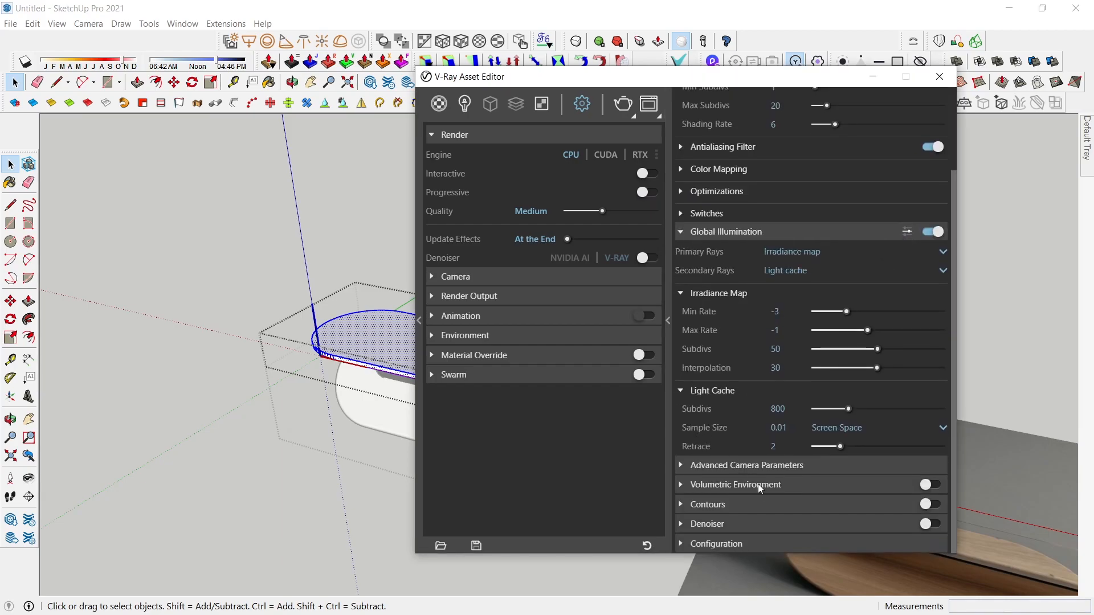
left_click(751, 466)
left_click(753, 466)
Enable the V-Ray denoiser, show the advanced global illumination options, and turn on Ambient Occlusion.
scroll(690, 235, "up", 3)
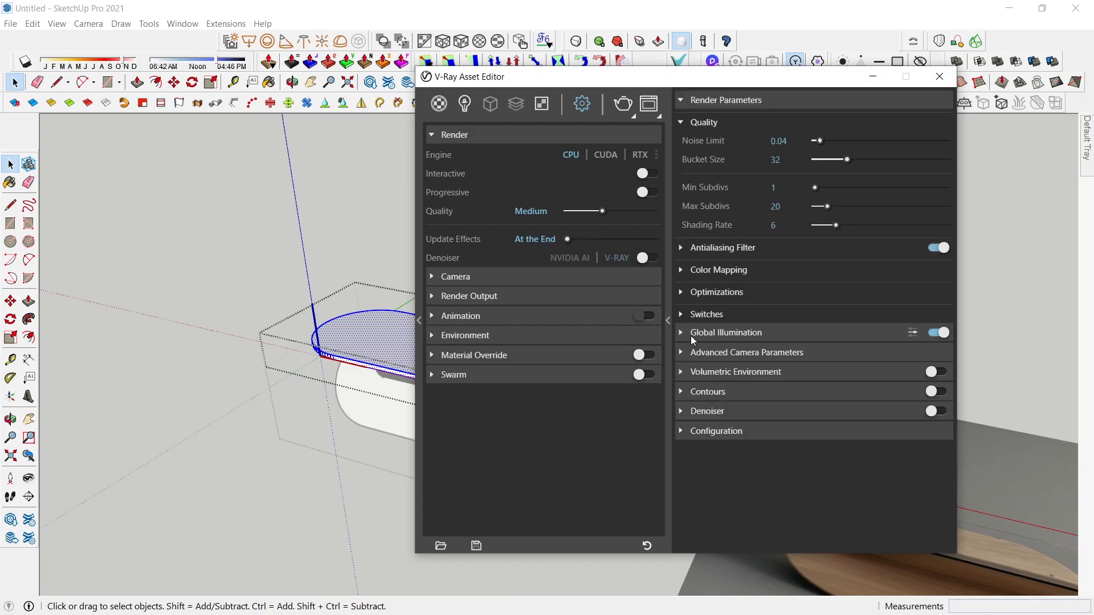
scroll(848, 398, "down", 3)
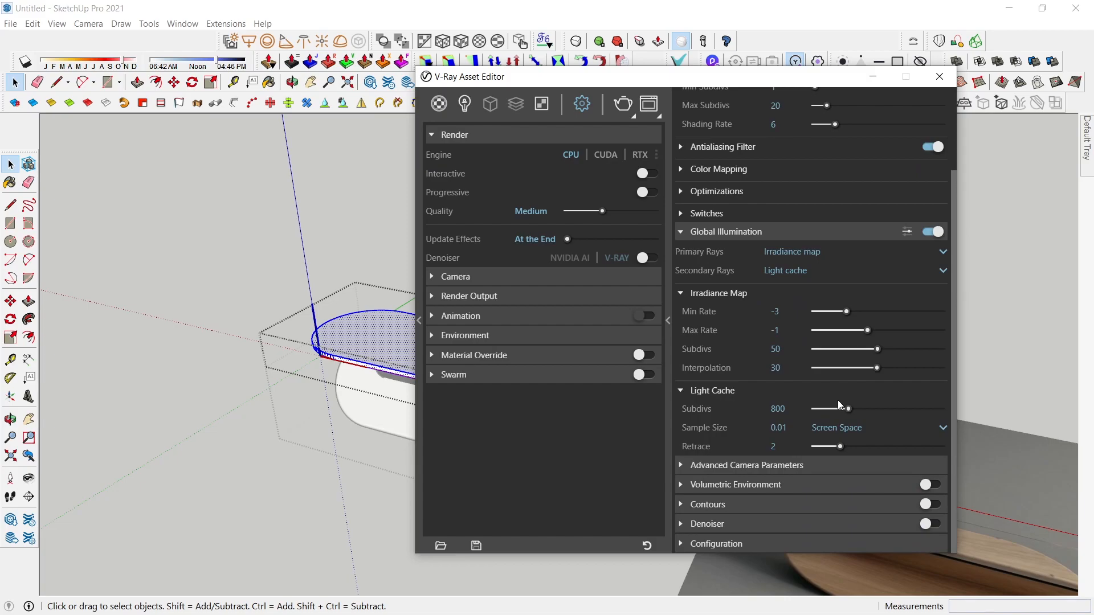
left_click(932, 524)
left_click(907, 232)
scroll(752, 431, "down", 4)
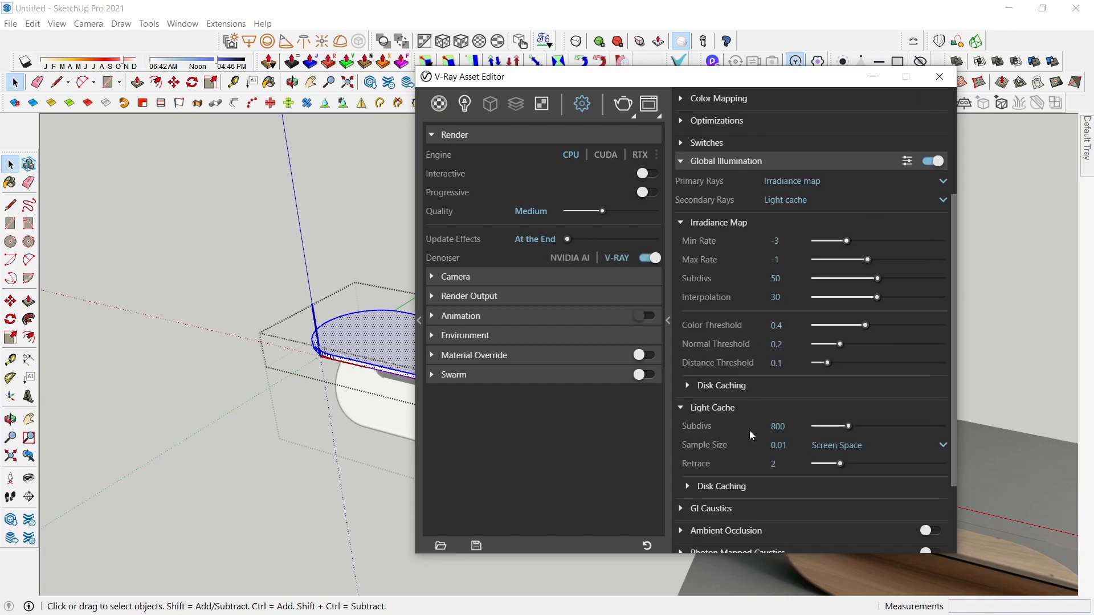
left_click(927, 425)
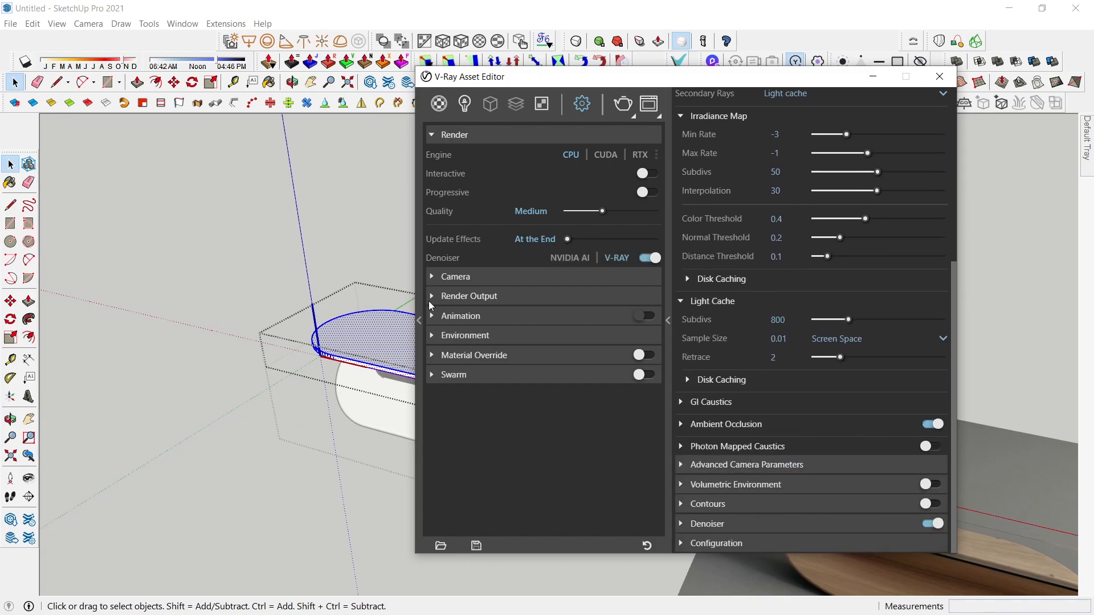
Add the plain Glass material from the V-Ray Glass library to the scene and apply it to the tabletop.
left_click(420, 302)
scroll(330, 364, "down", 2)
scroll(329, 364, "down", 3)
left_click(156, 251)
scroll(344, 335, "down", 6)
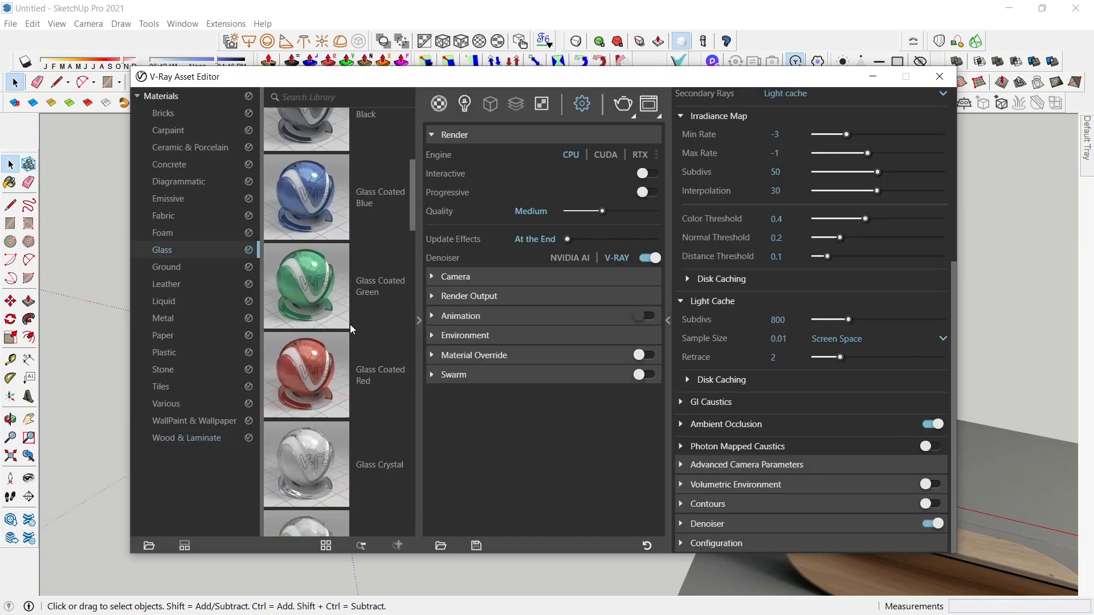
scroll(343, 335, "down", 5)
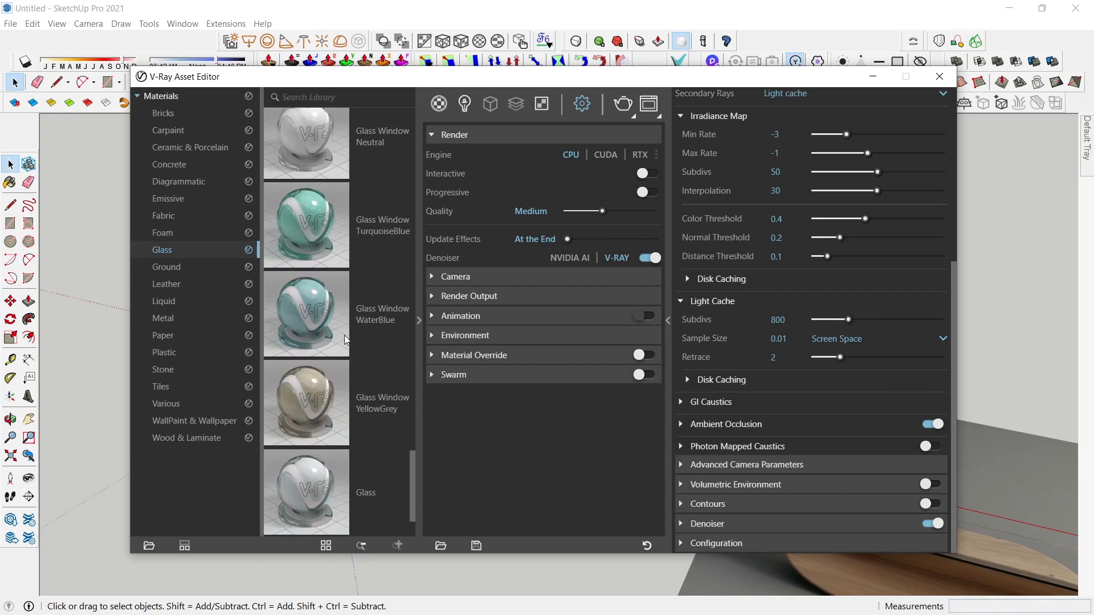
left_click_drag(486, 81, 520, 125)
left_click_drag(333, 447, 614, 256)
right_click(557, 209)
left_click(621, 215)
Open the crossed boards for editing and select all their geometry.
left_click_drag(841, 135, 930, 482)
triple_click(507, 450)
triple_click(507, 448)
left_click_drag(547, 475, 450, 91)
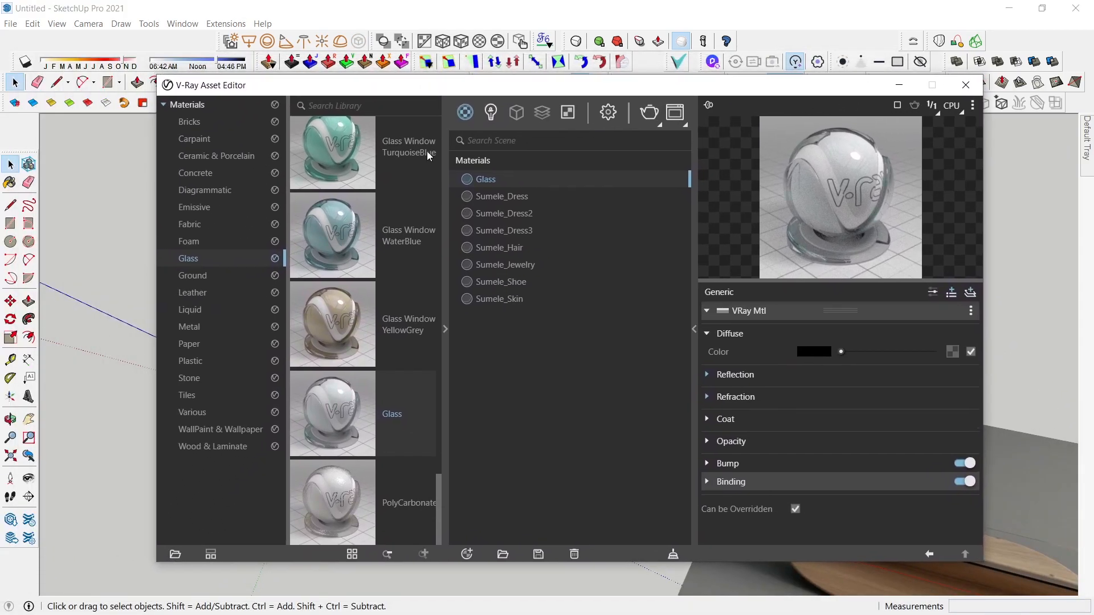
Add Laminate A02 120cm from the Wood & Laminate library to the scene and apply it to the crossed boards.
left_click(221, 437)
scroll(355, 367, "down", 5)
scroll(356, 370, "down", 8)
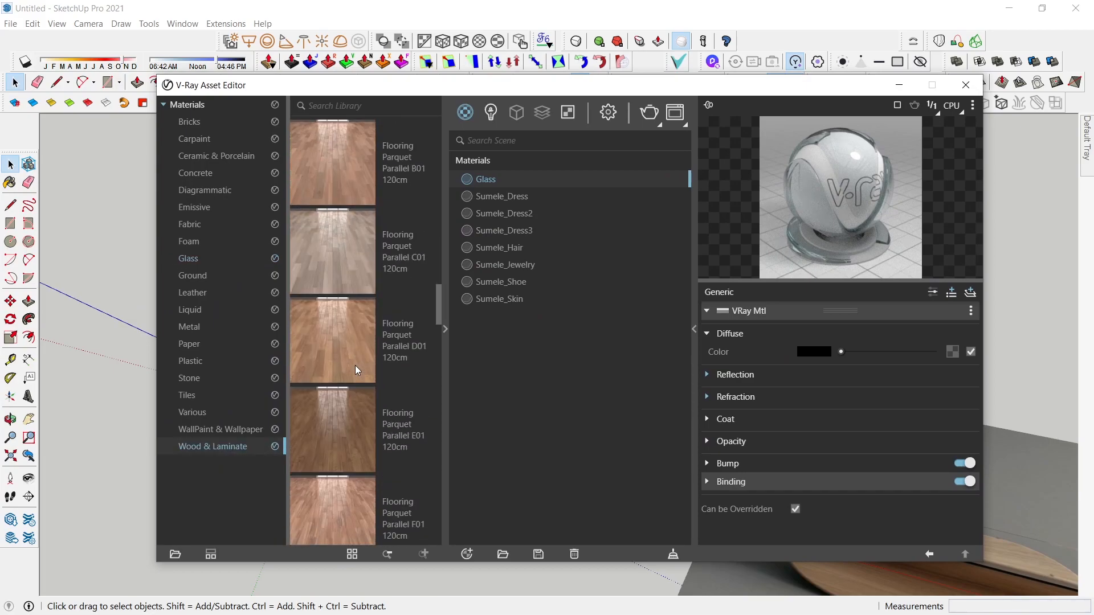
left_click_drag(350, 370, 520, 262)
right_click(548, 194)
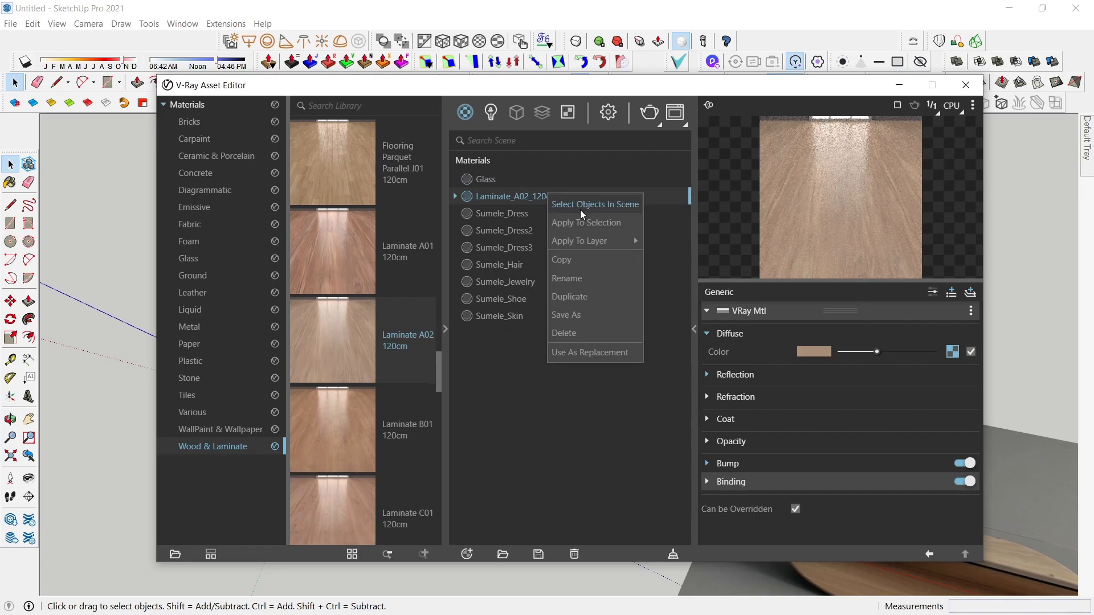
left_click(596, 223)
left_click(897, 84)
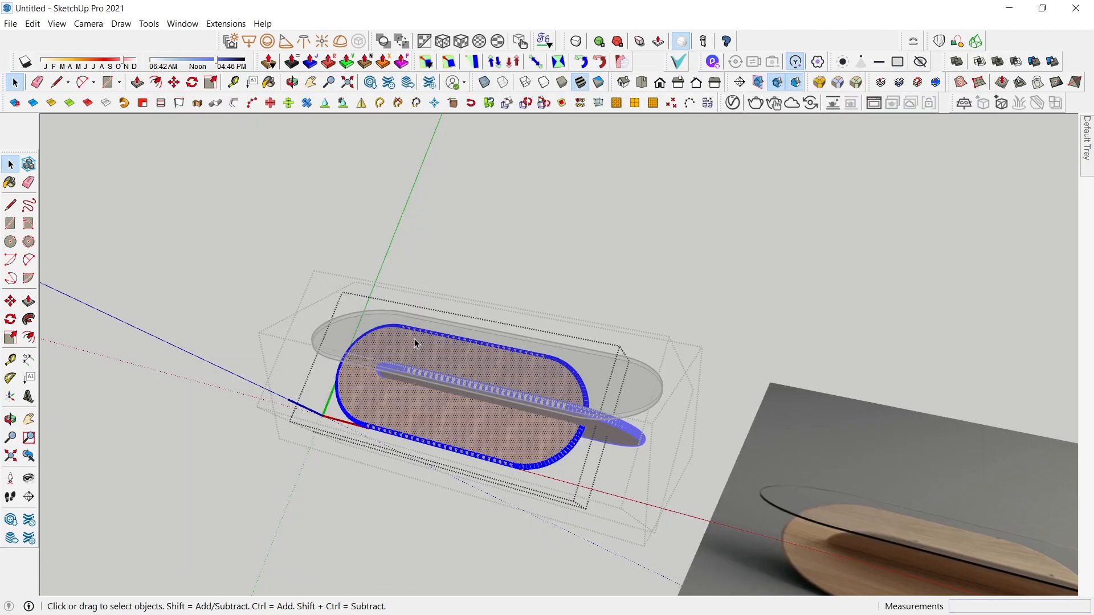
Close the board and table groups and set the laminate material's texture width to 1000 mm.
middle_click_drag(415, 338, 627, 340)
key("Escape")
key("Escape")
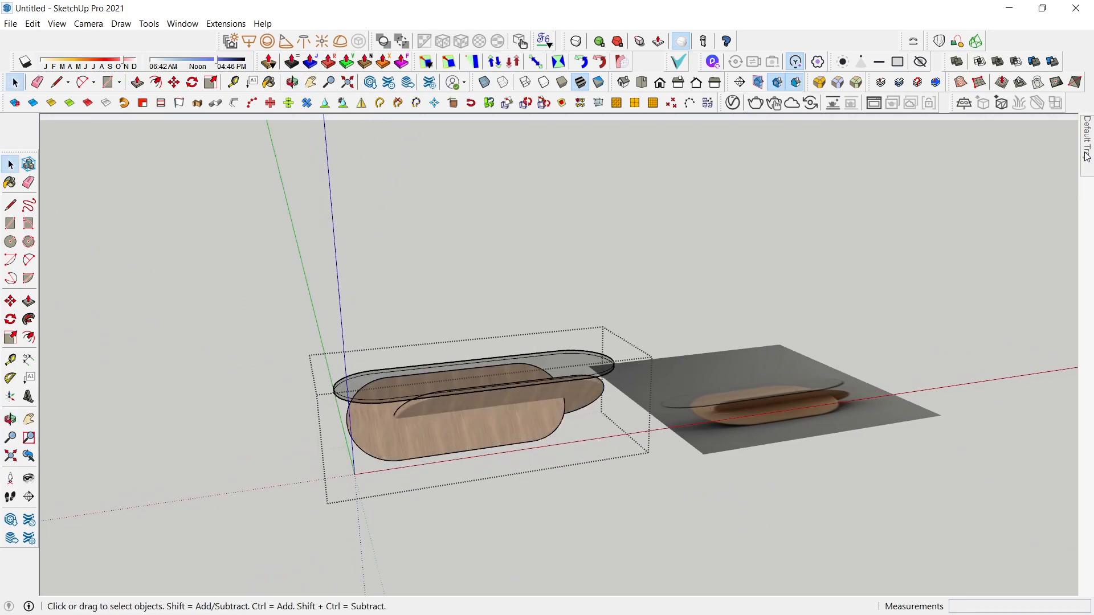
mouse_move(1087, 158)
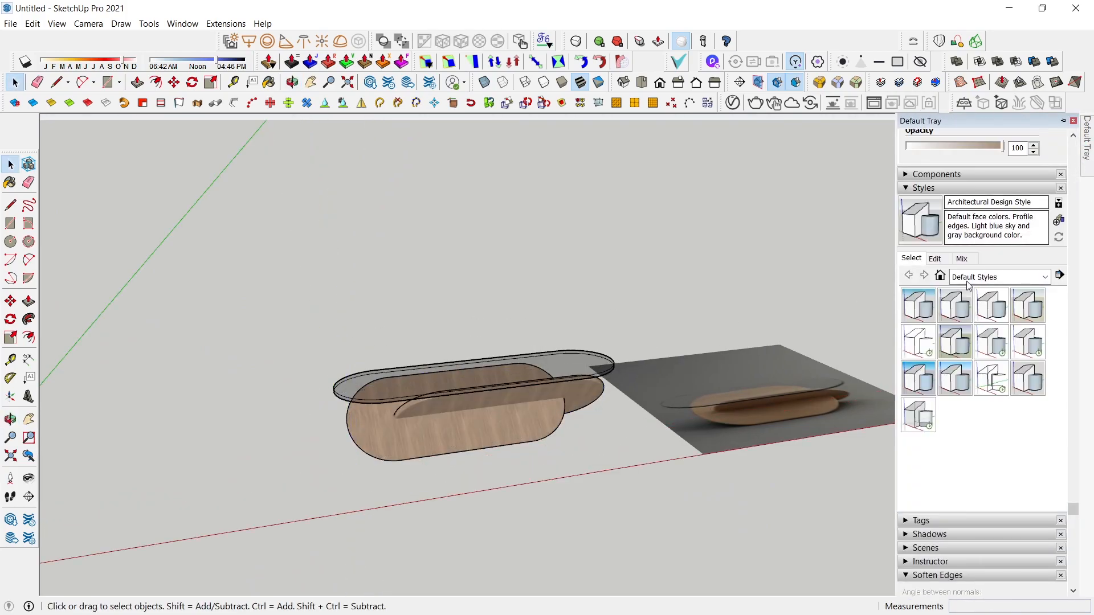
scroll(961, 209, "up", 6)
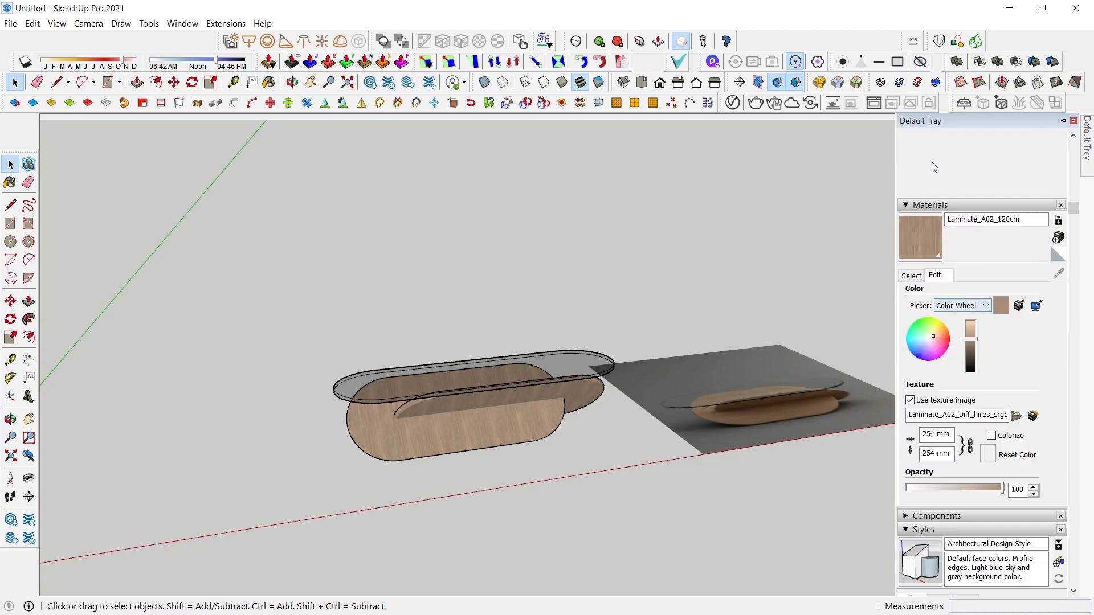
double_click(917, 437)
type("1000")
Rotate the reference image about its front edge so that it stands upright.
middle_click_drag(494, 279, 683, 387)
key("q")
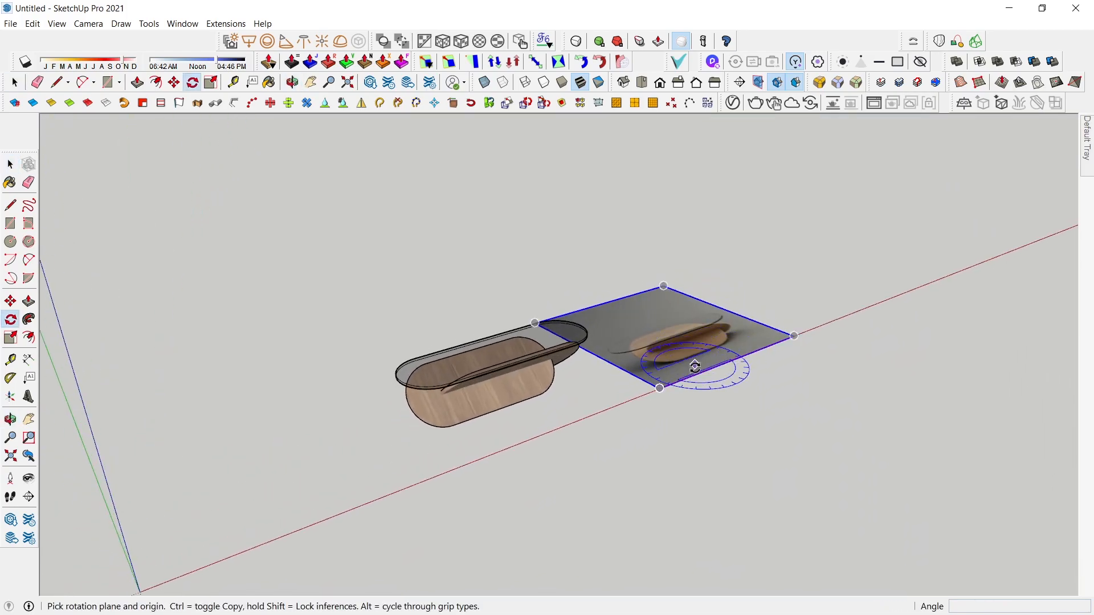
left_click(659, 388)
left_click(709, 402)
left_click(660, 461)
middle_click_drag(666, 453, 733, 411)
Move the upright reference image back from the red axis, beside the coffee table.
key("m")
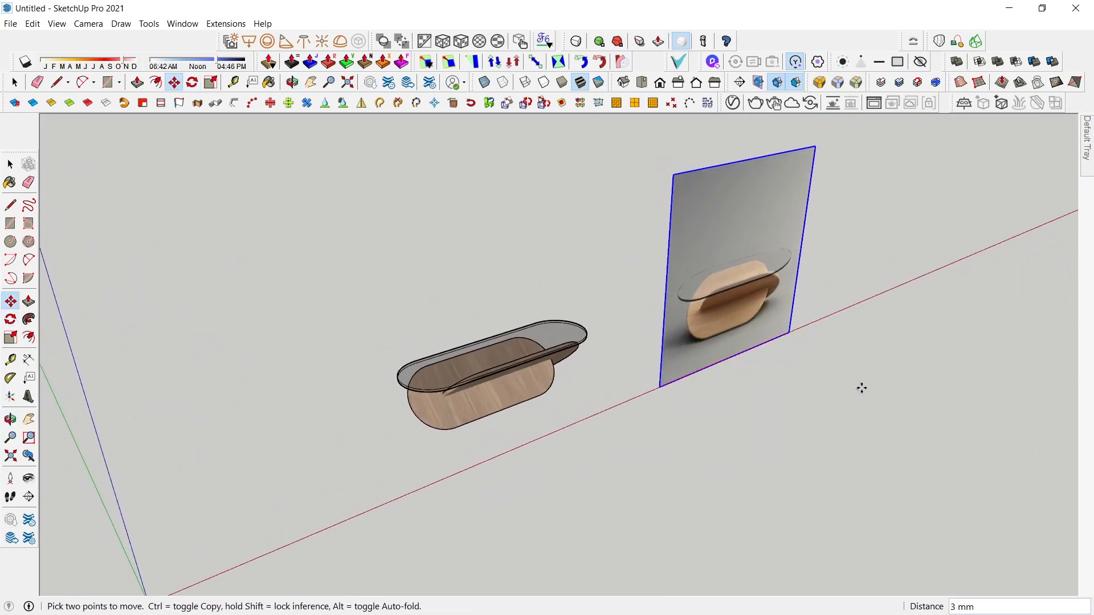
left_click(865, 391)
left_click(783, 352)
key("space")
middle_click_drag(732, 395, 511, 385)
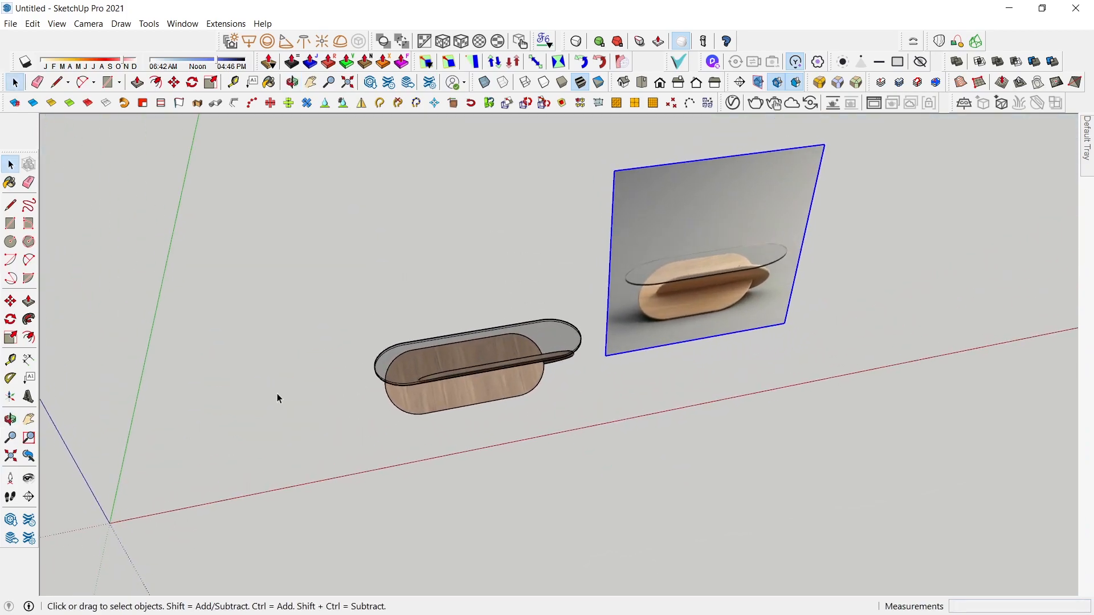
Draw a large floor rectangle under the table and reference image and give it a 150 mm thickness with Push/Pull.
key("r")
scroll(320, 313, "down", 3)
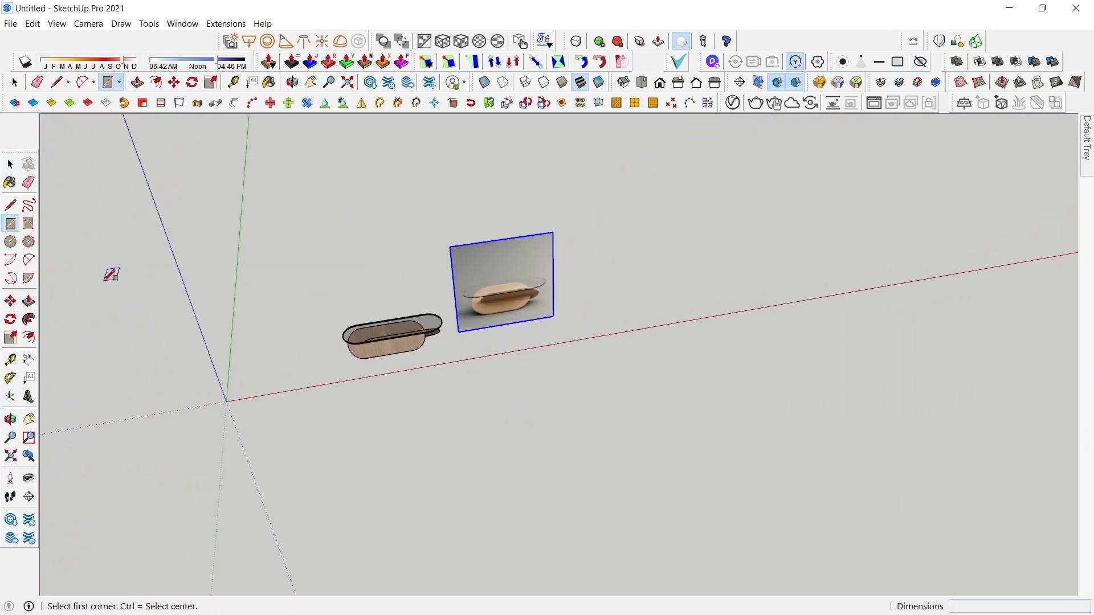
left_click(104, 280)
left_click(835, 432)
key("p")
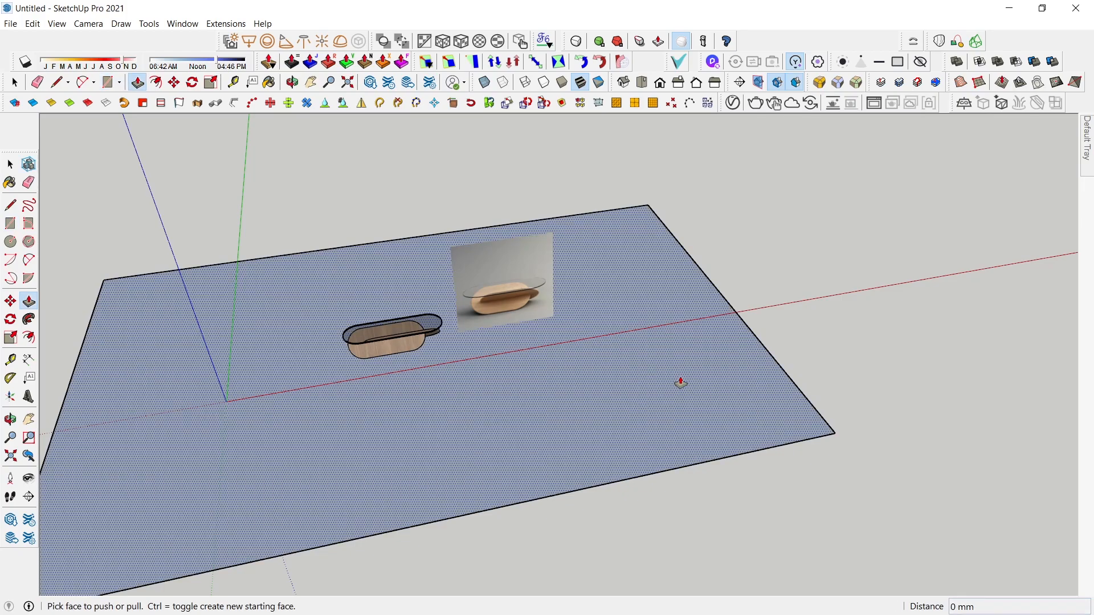
left_click(681, 382)
type("150")
key("Return")
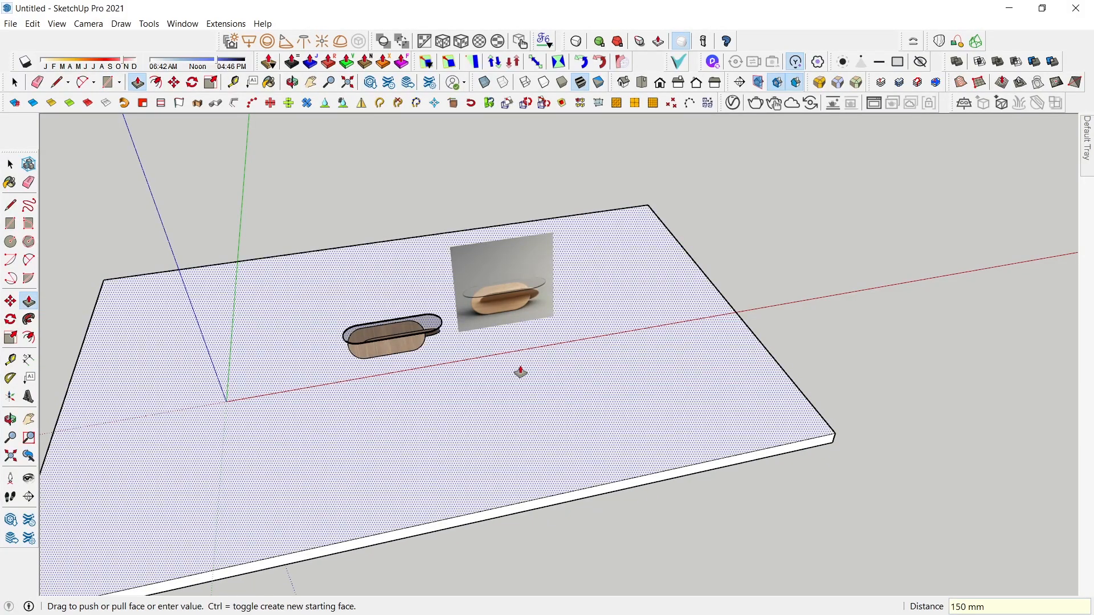
key("space")
Copy the floor's back edge a short distance forward to split off a narrow strip.
left_click(363, 247)
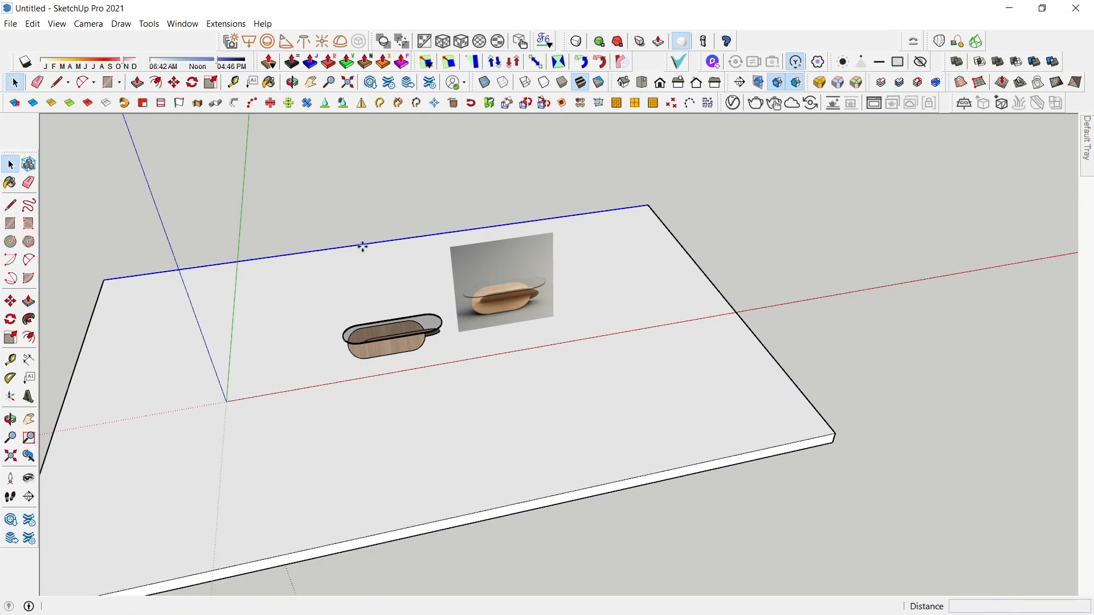
key("m")
key("ctrl")
left_click(363, 247)
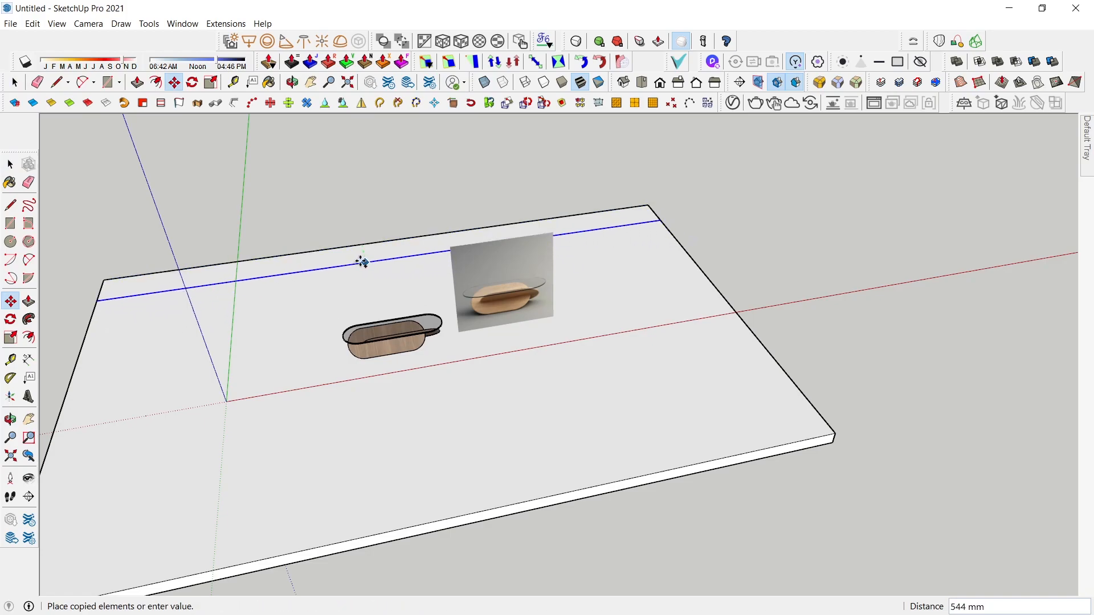
left_click(357, 252)
Pull the narrow strip at the back of the floor up about 3895 mm to form a backdrop wall.
key("p")
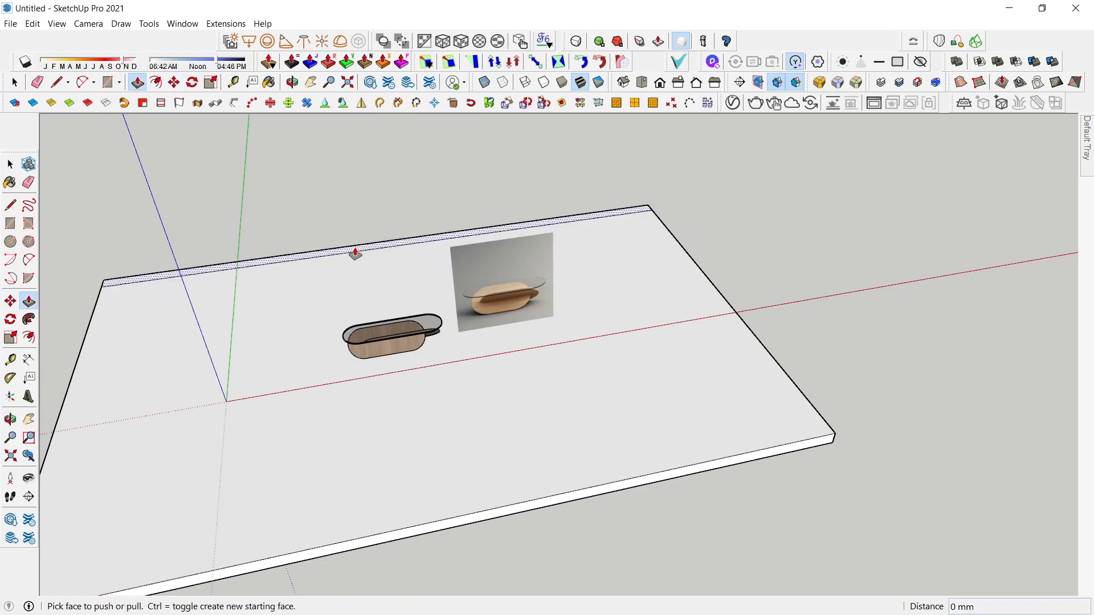
left_click_drag(354, 249, 337, 173)
middle_click_drag(337, 173, 359, 147)
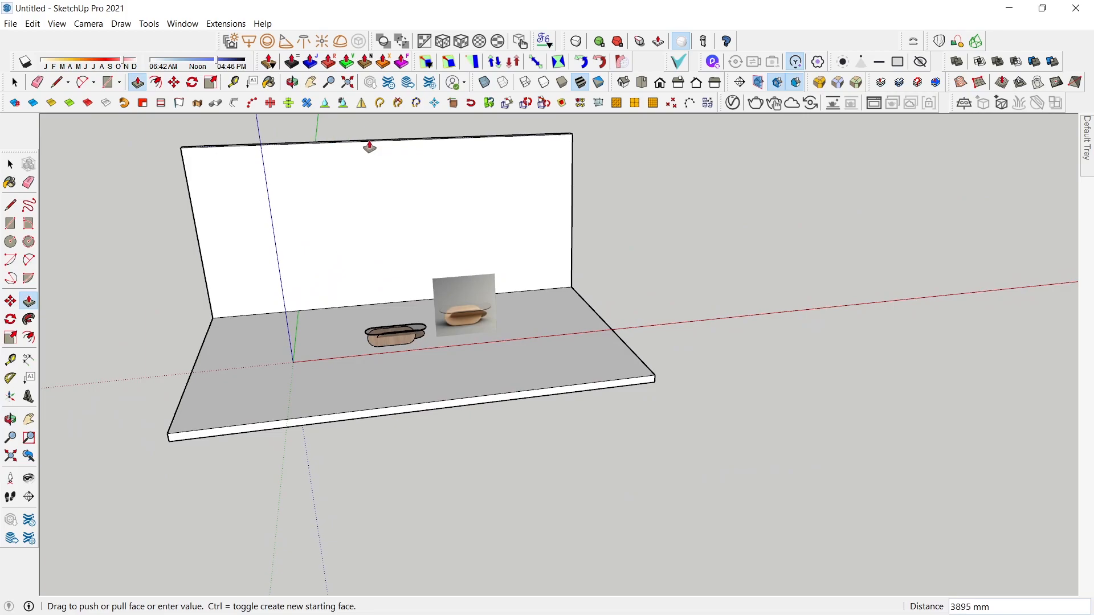
left_click(370, 148)
key("space")
Frame the coffee table and the upright reference image closely in the view.
scroll(385, 324, "up", 10)
middle_click_drag(398, 323, 540, 415, "shift")
scroll(508, 385, "down", 4)
scroll(481, 384, "up", 2)
scroll(566, 430, "up", 2)
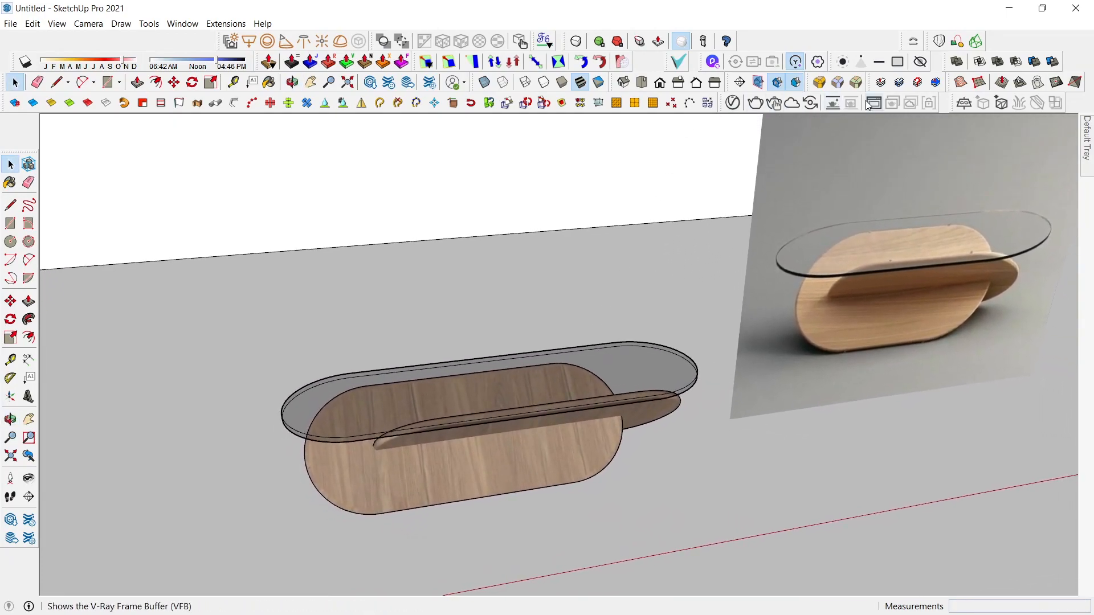
Render the current view of the coffee table and reference image in V-Ray and return to the model.
left_click(851, 103)
left_click(752, 183)
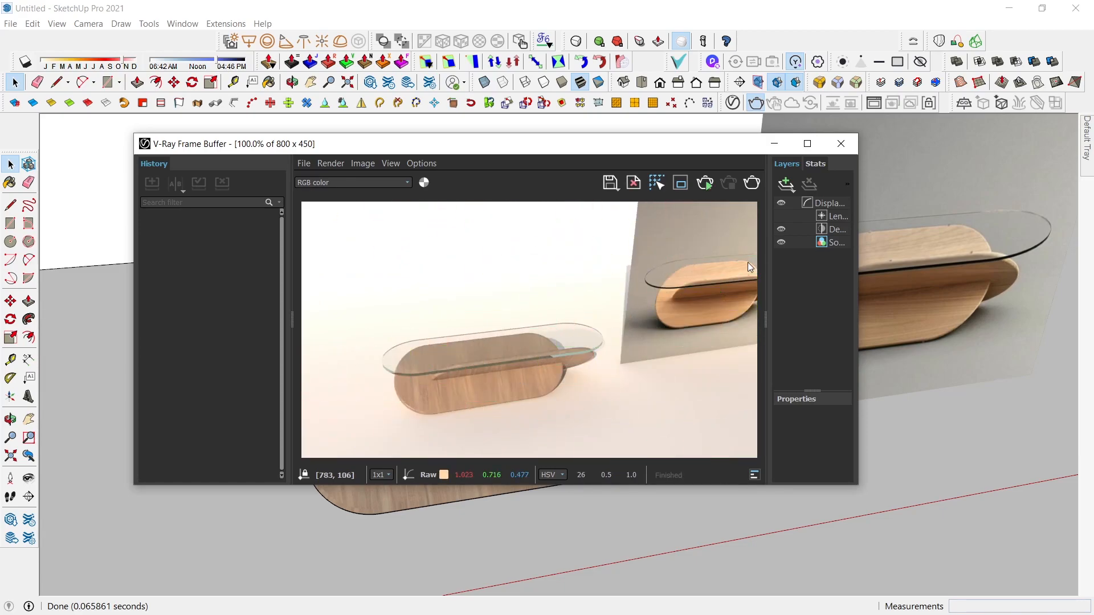
left_click(764, 149)
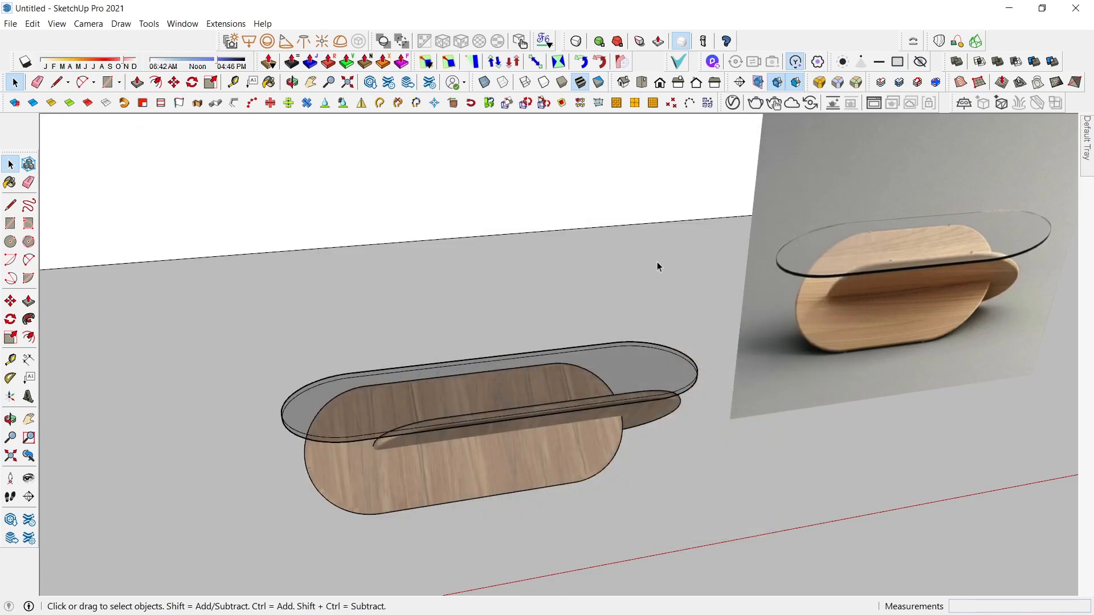
Select the floor's top face and add Concrete Flooring H01 2m from the Concrete library to the scene materials.
left_click(495, 272)
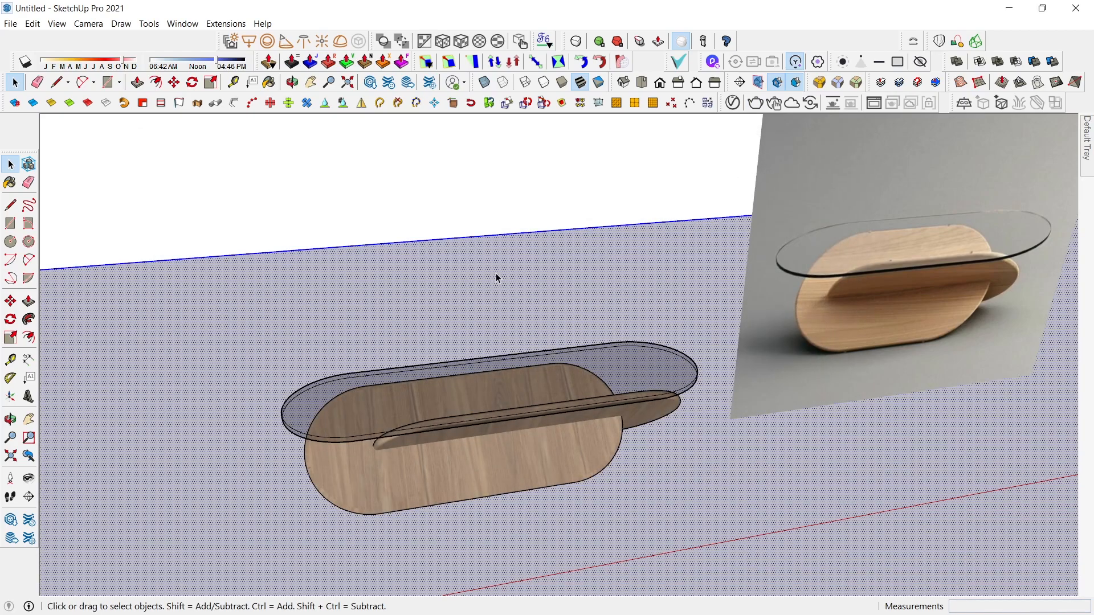
left_click(732, 103)
scroll(337, 374, "down", 5)
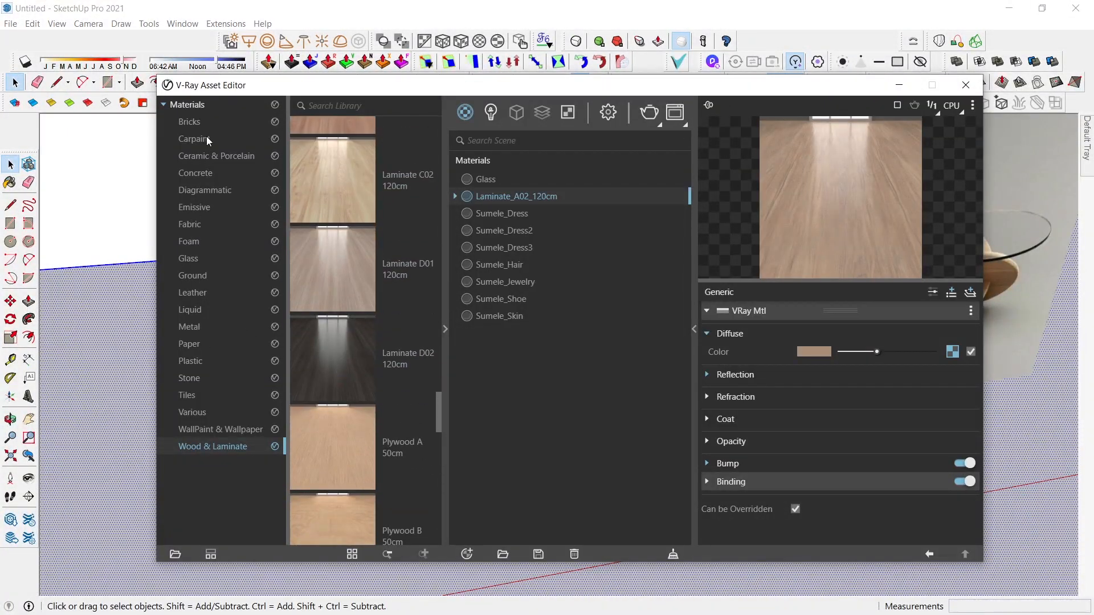
left_click(204, 121)
left_click(219, 154)
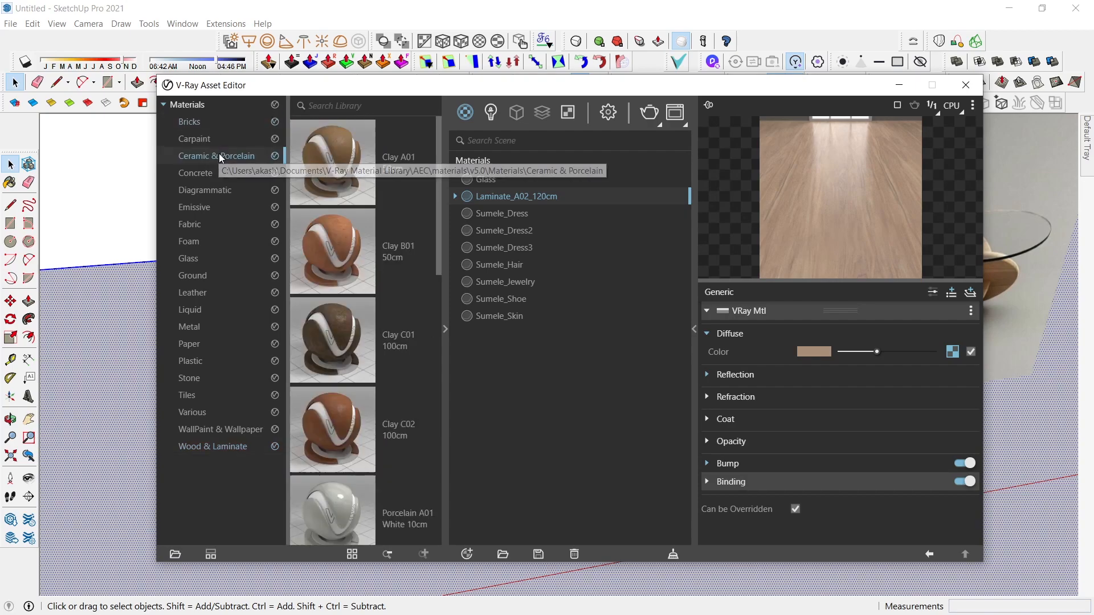
left_click(218, 171)
left_click_drag(336, 401, 560, 288)
Apply the Concrete_Flooring_H01_2m material to the selected floor face and set its texture width to 1000 mm.
right_click(586, 176)
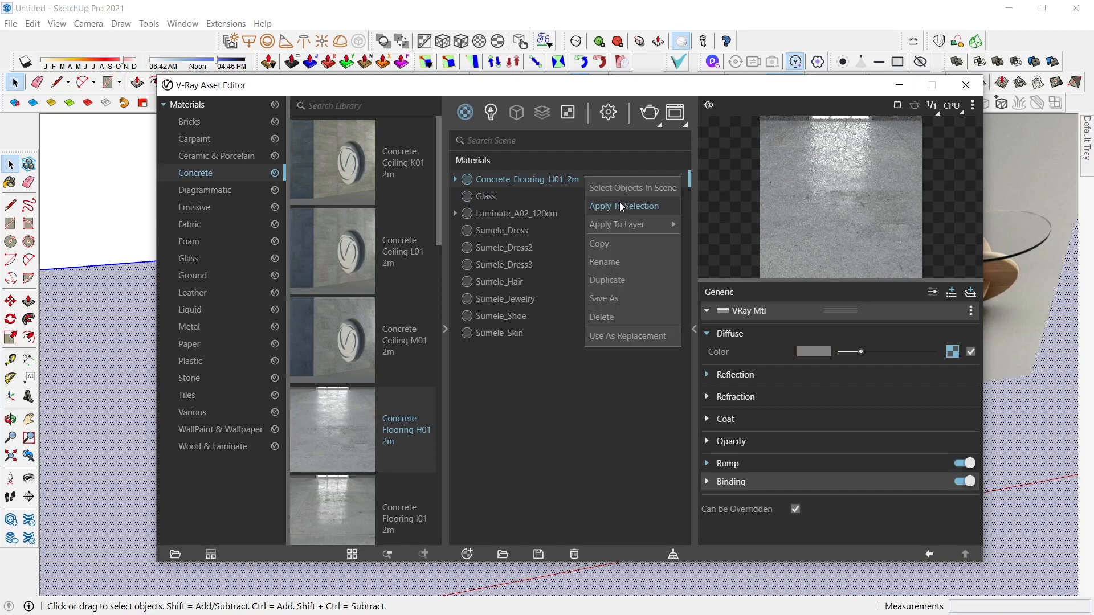
left_click(633, 206)
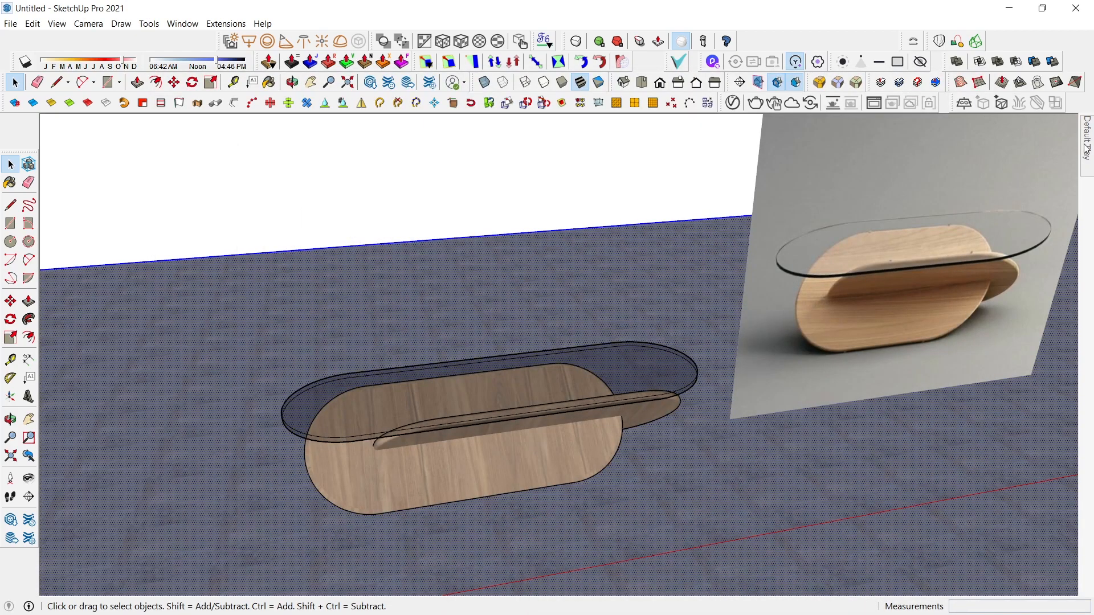
mouse_move(1084, 146)
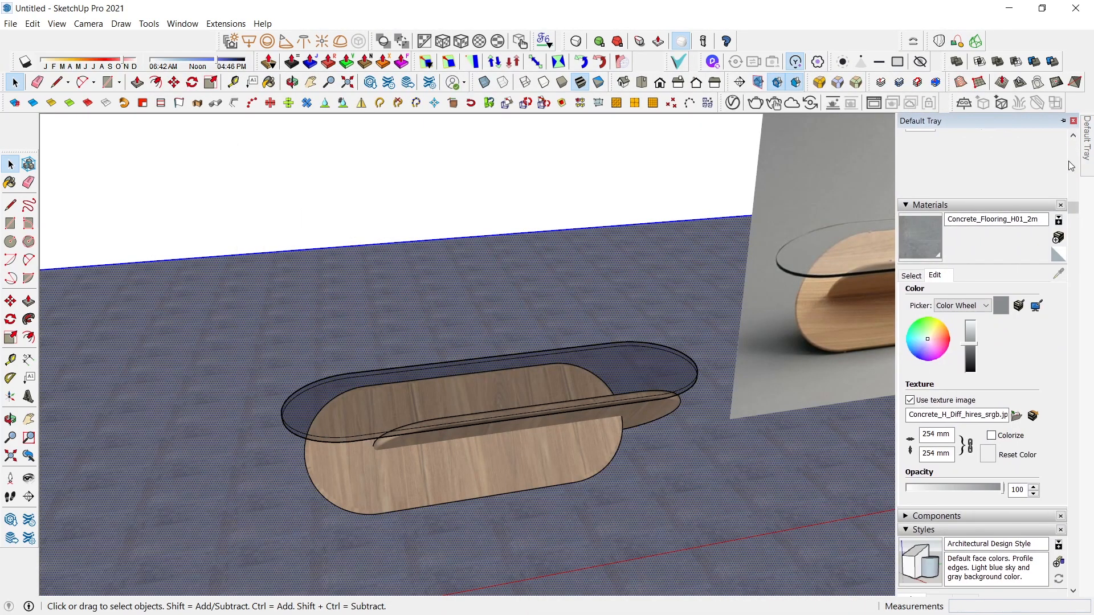
left_click(932, 435)
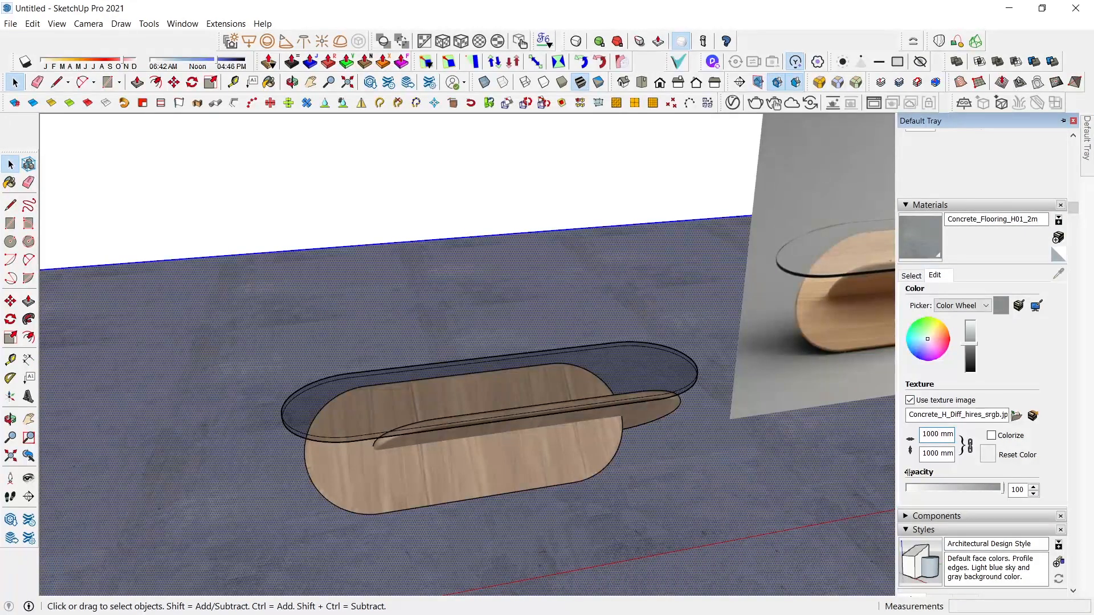
Sample the floor's concrete material and paint it onto the front face of the backdrop wall.
left_click(355, 214)
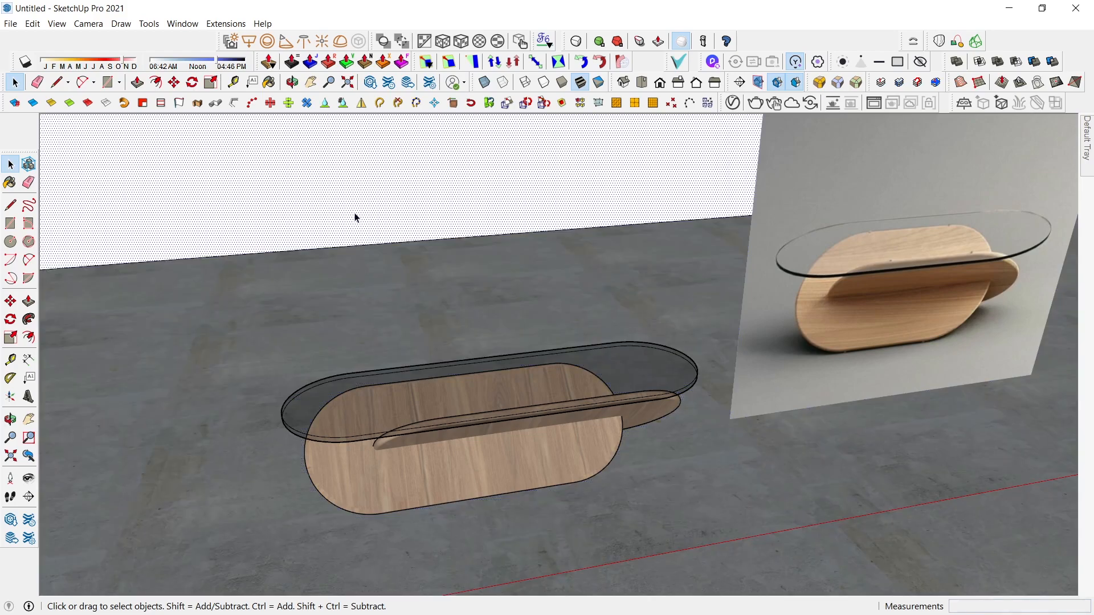
key("b")
left_click(378, 268, "alt")
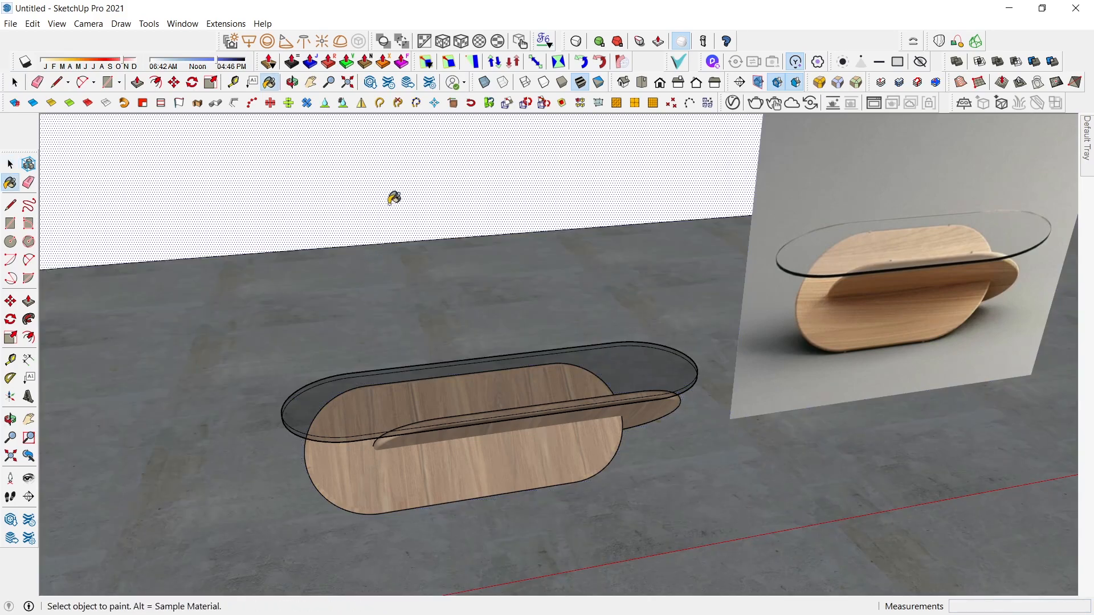
left_click(391, 196)
Start a new V-Ray render of the view with concrete on the floor and backdrop wall.
left_click(833, 103)
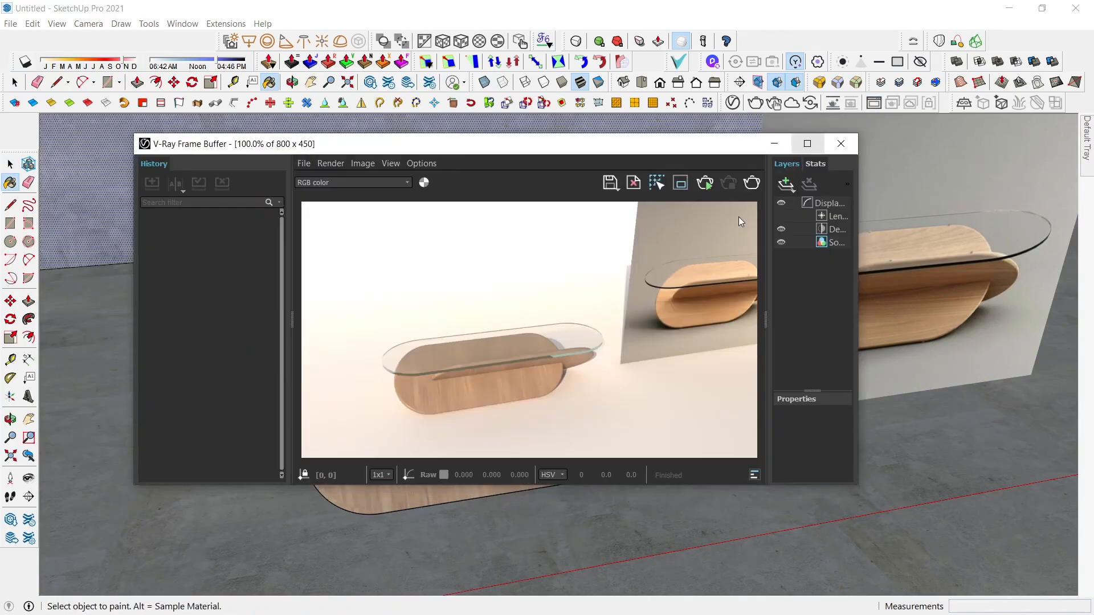
left_click(752, 183)
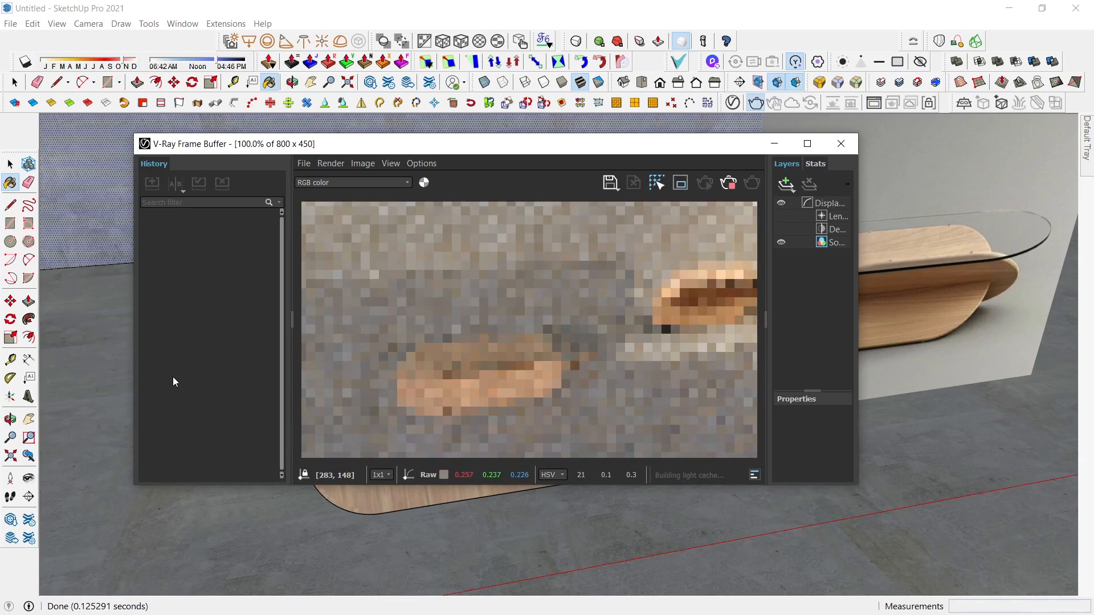